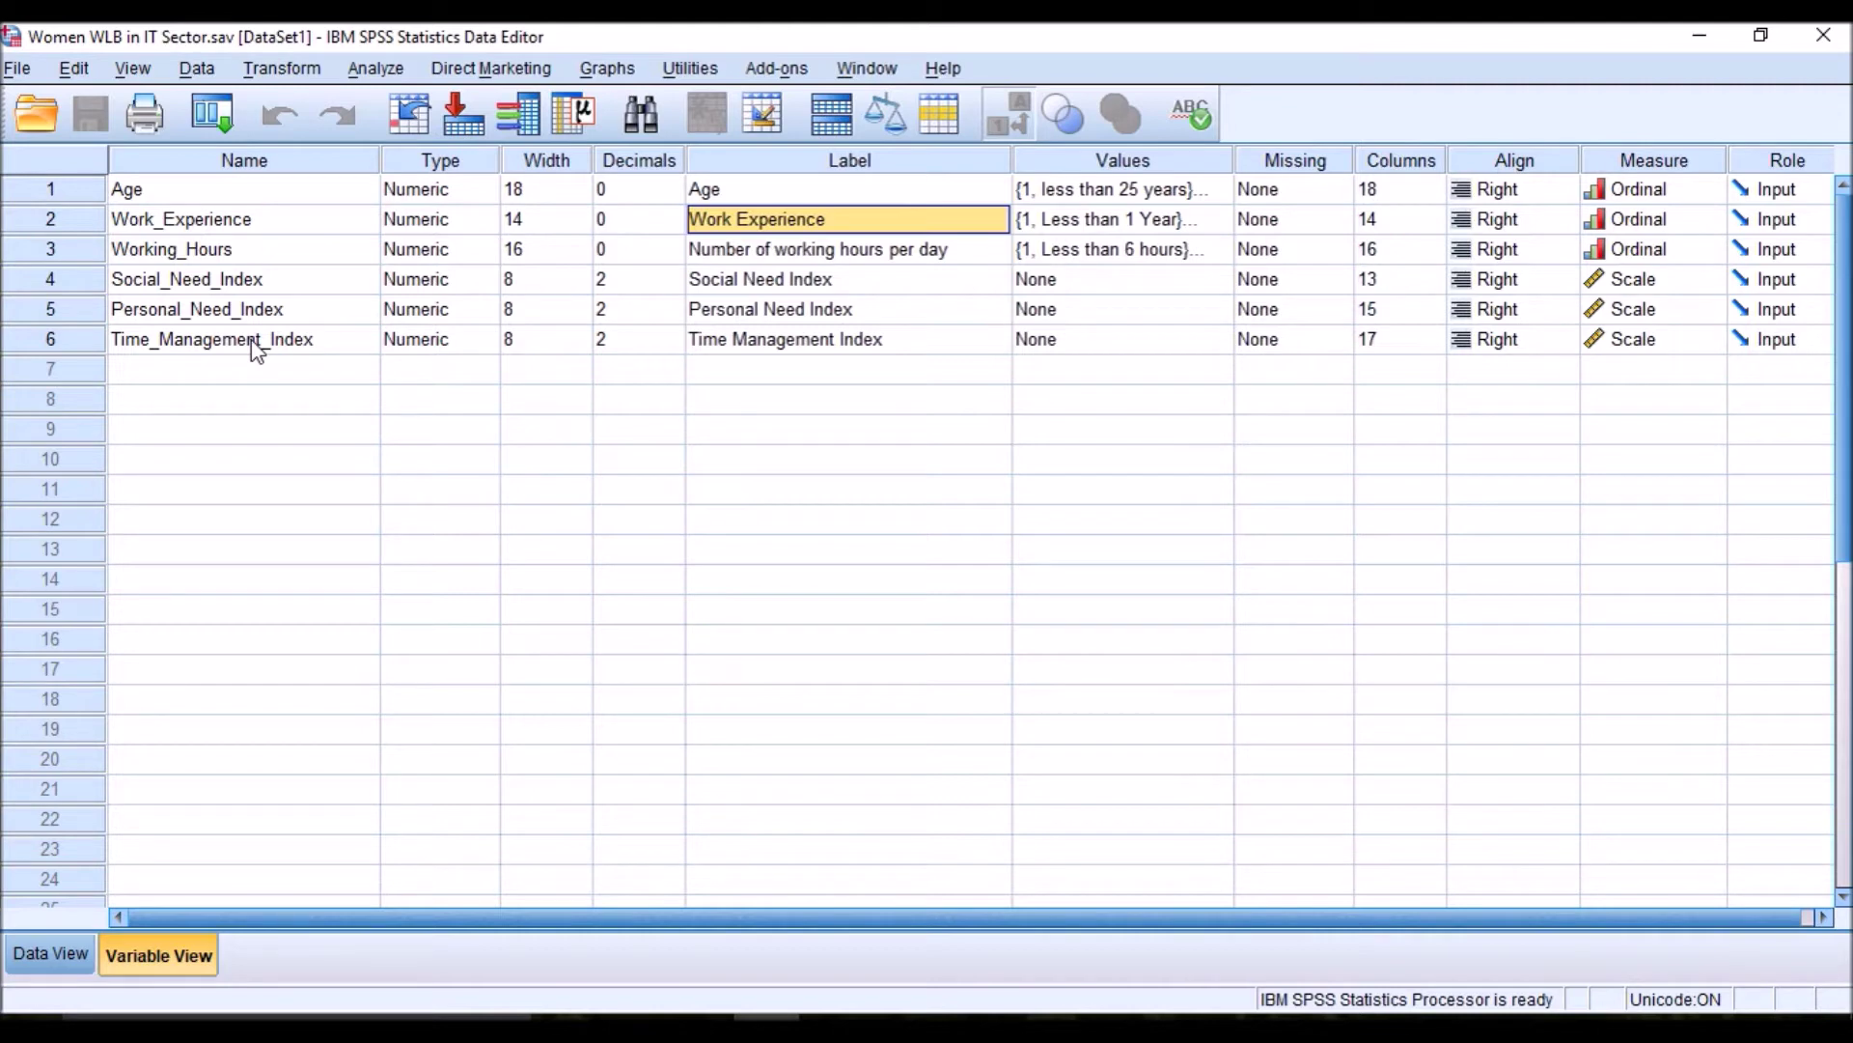
Review the Social, Personal and Time Management Need index variables in Variable View.
click(90, 280)
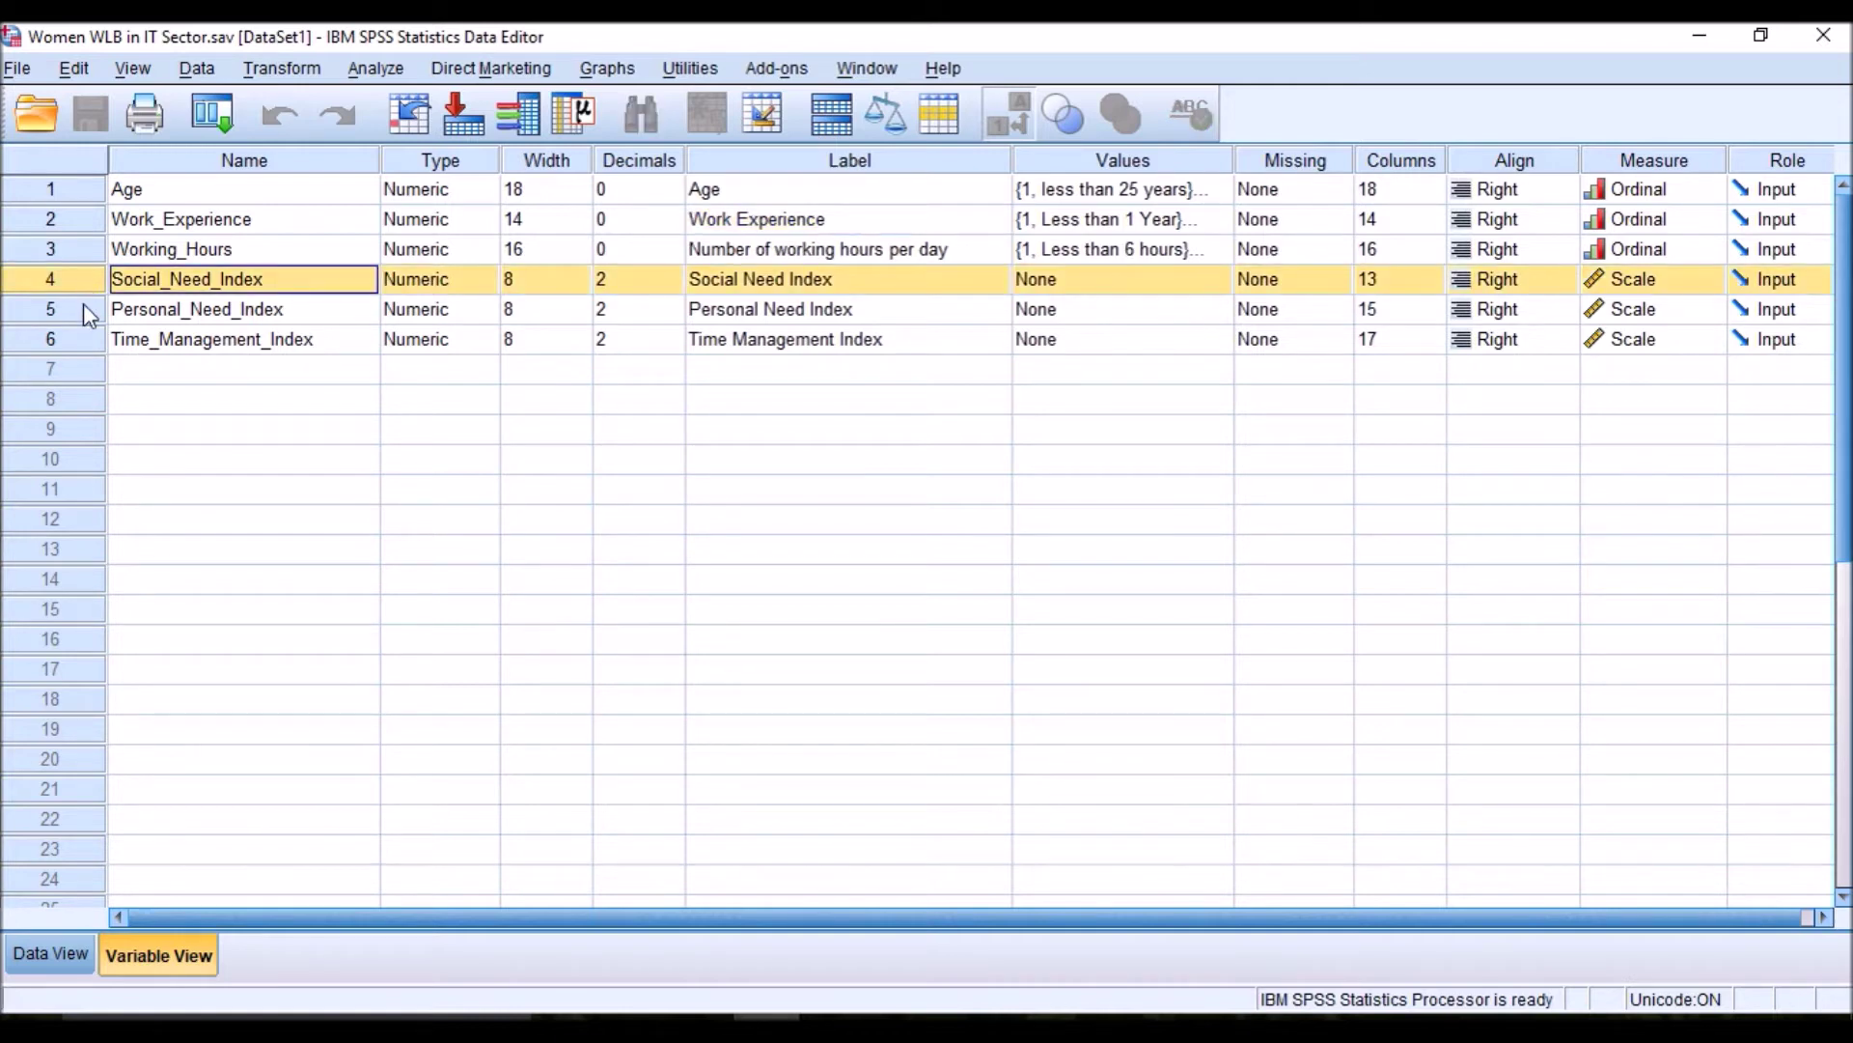
click(83, 305)
click(81, 342)
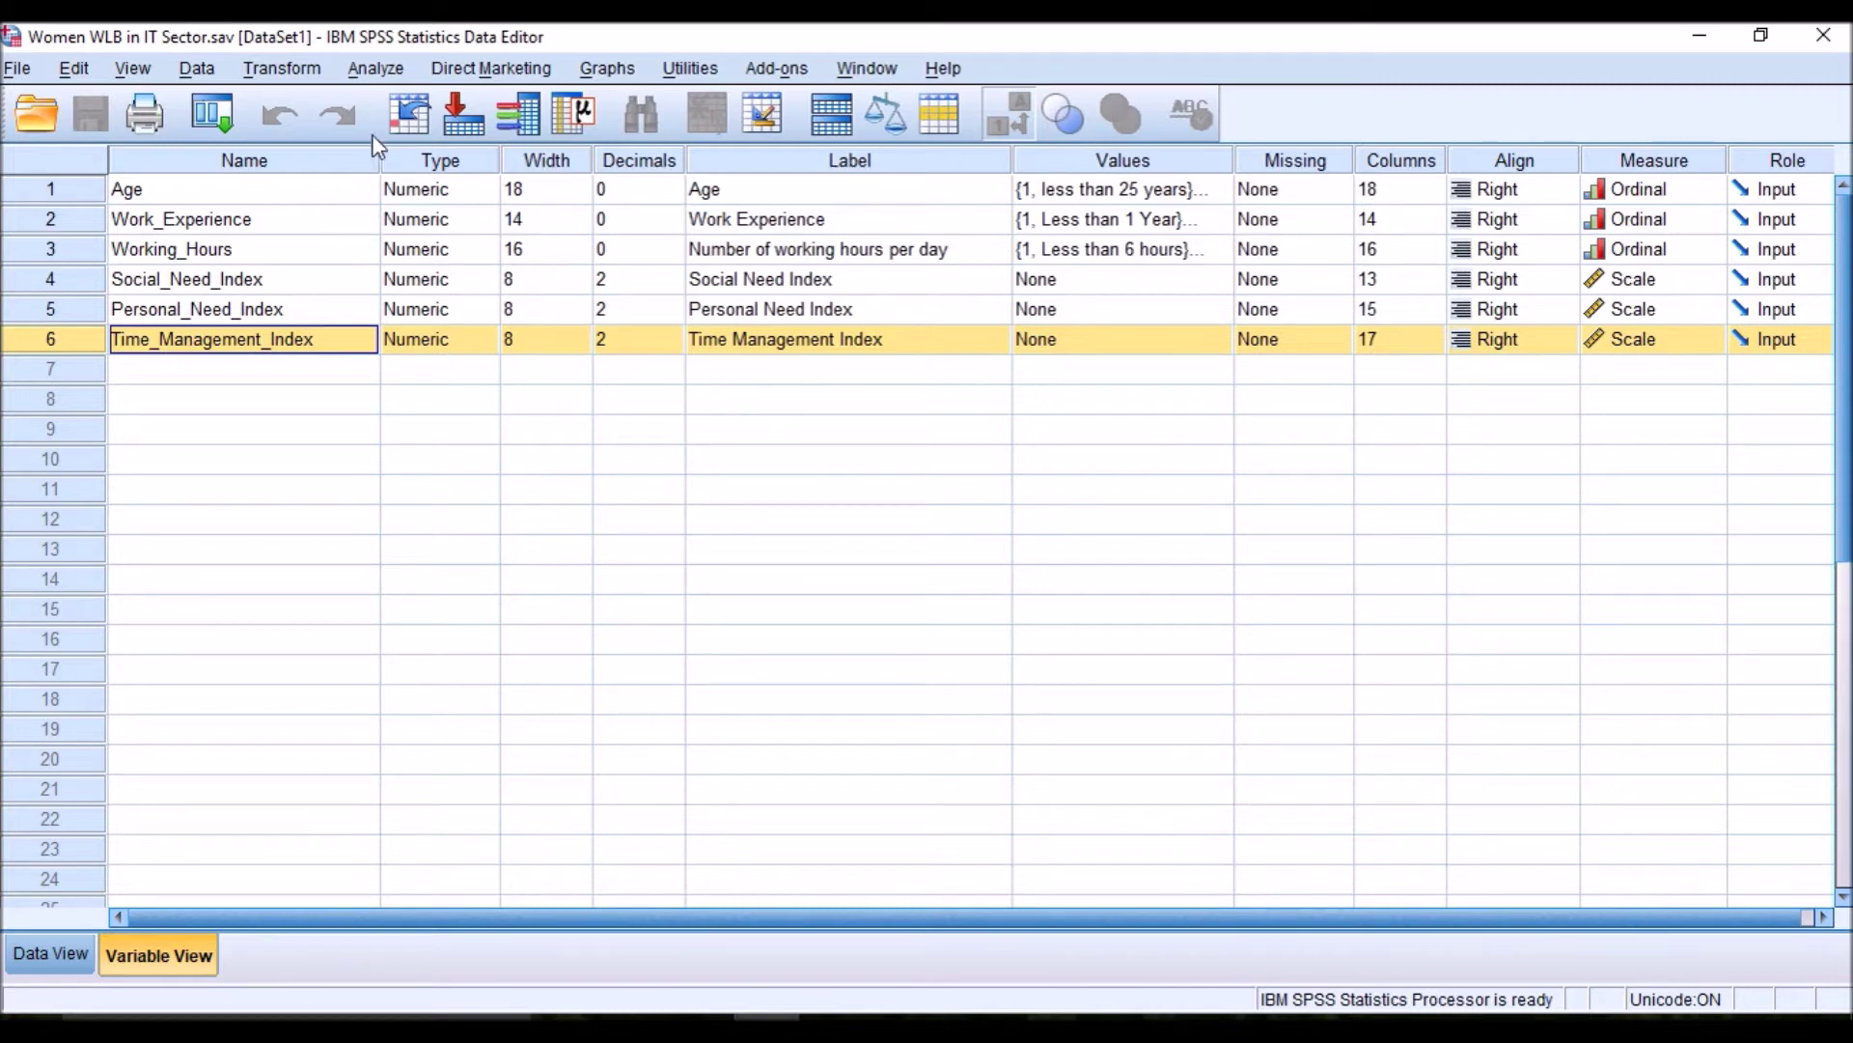
click(376, 69)
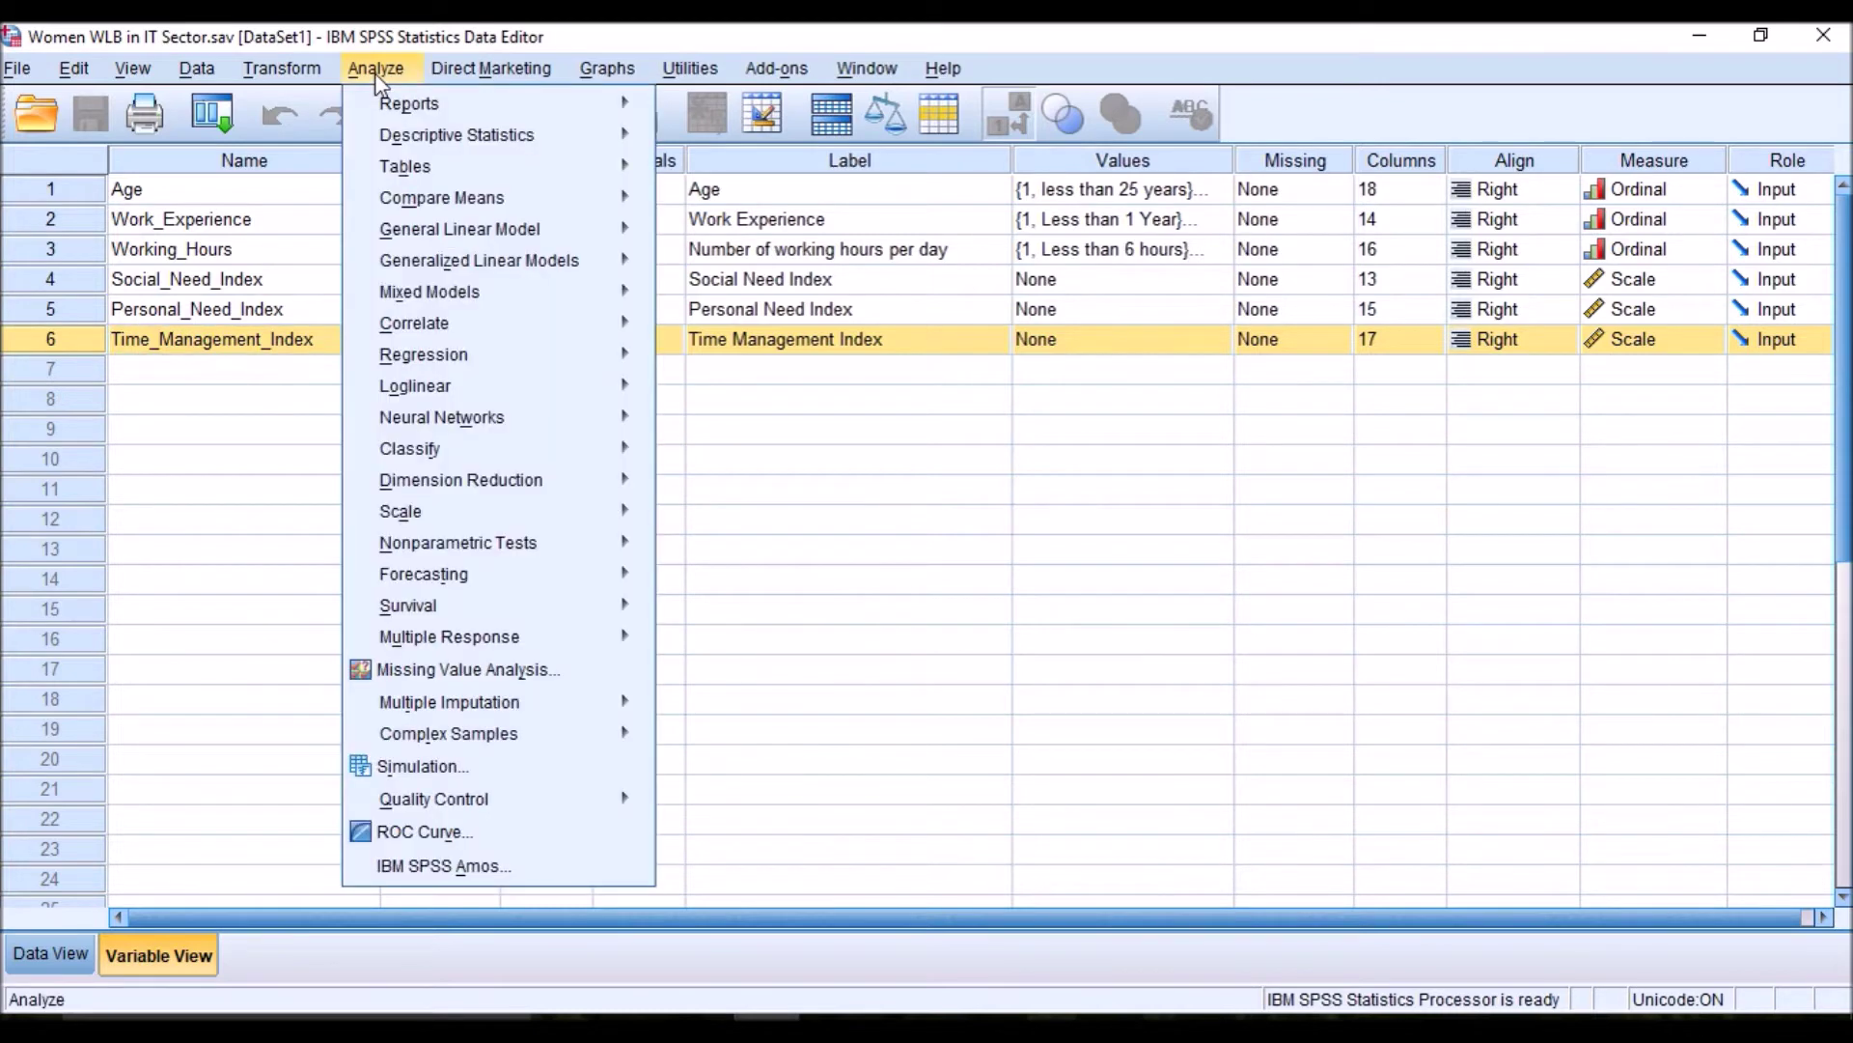
Reset OLAP Cubes and make the three need indexes its summary variables.
mouse_move(389, 108)
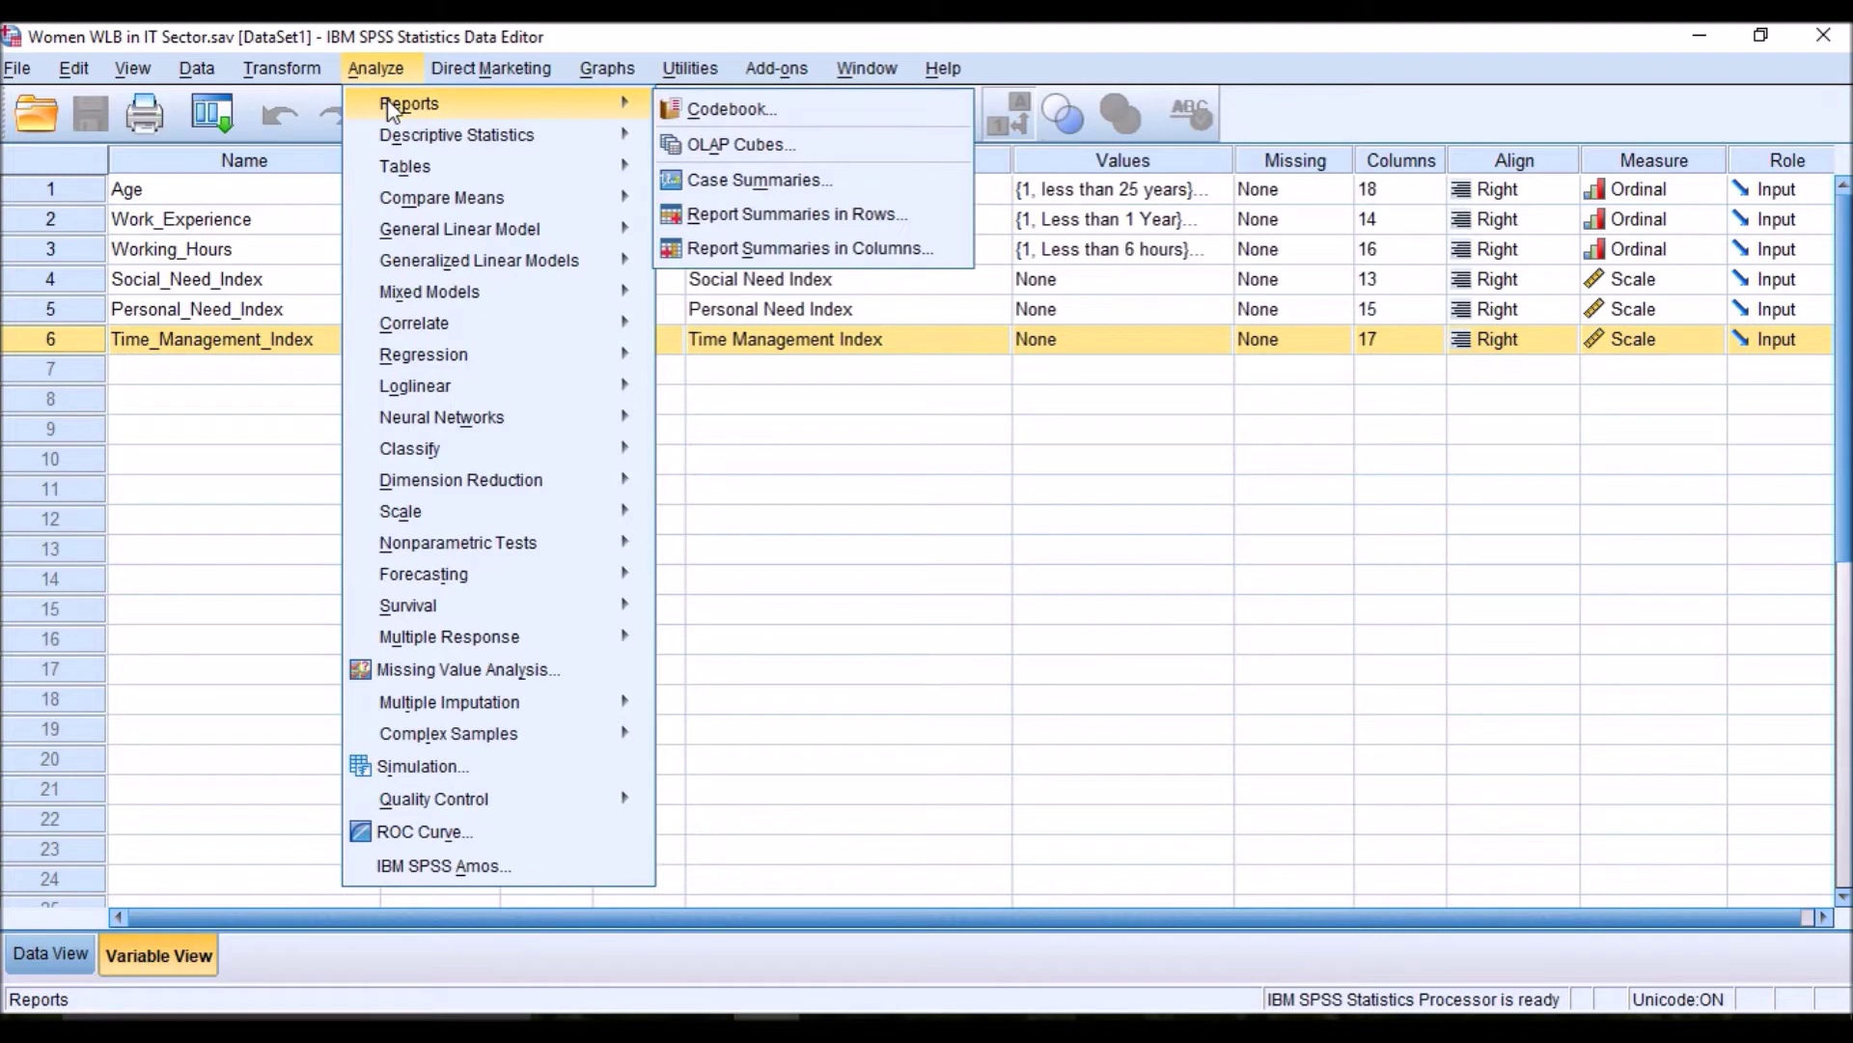
click(760, 145)
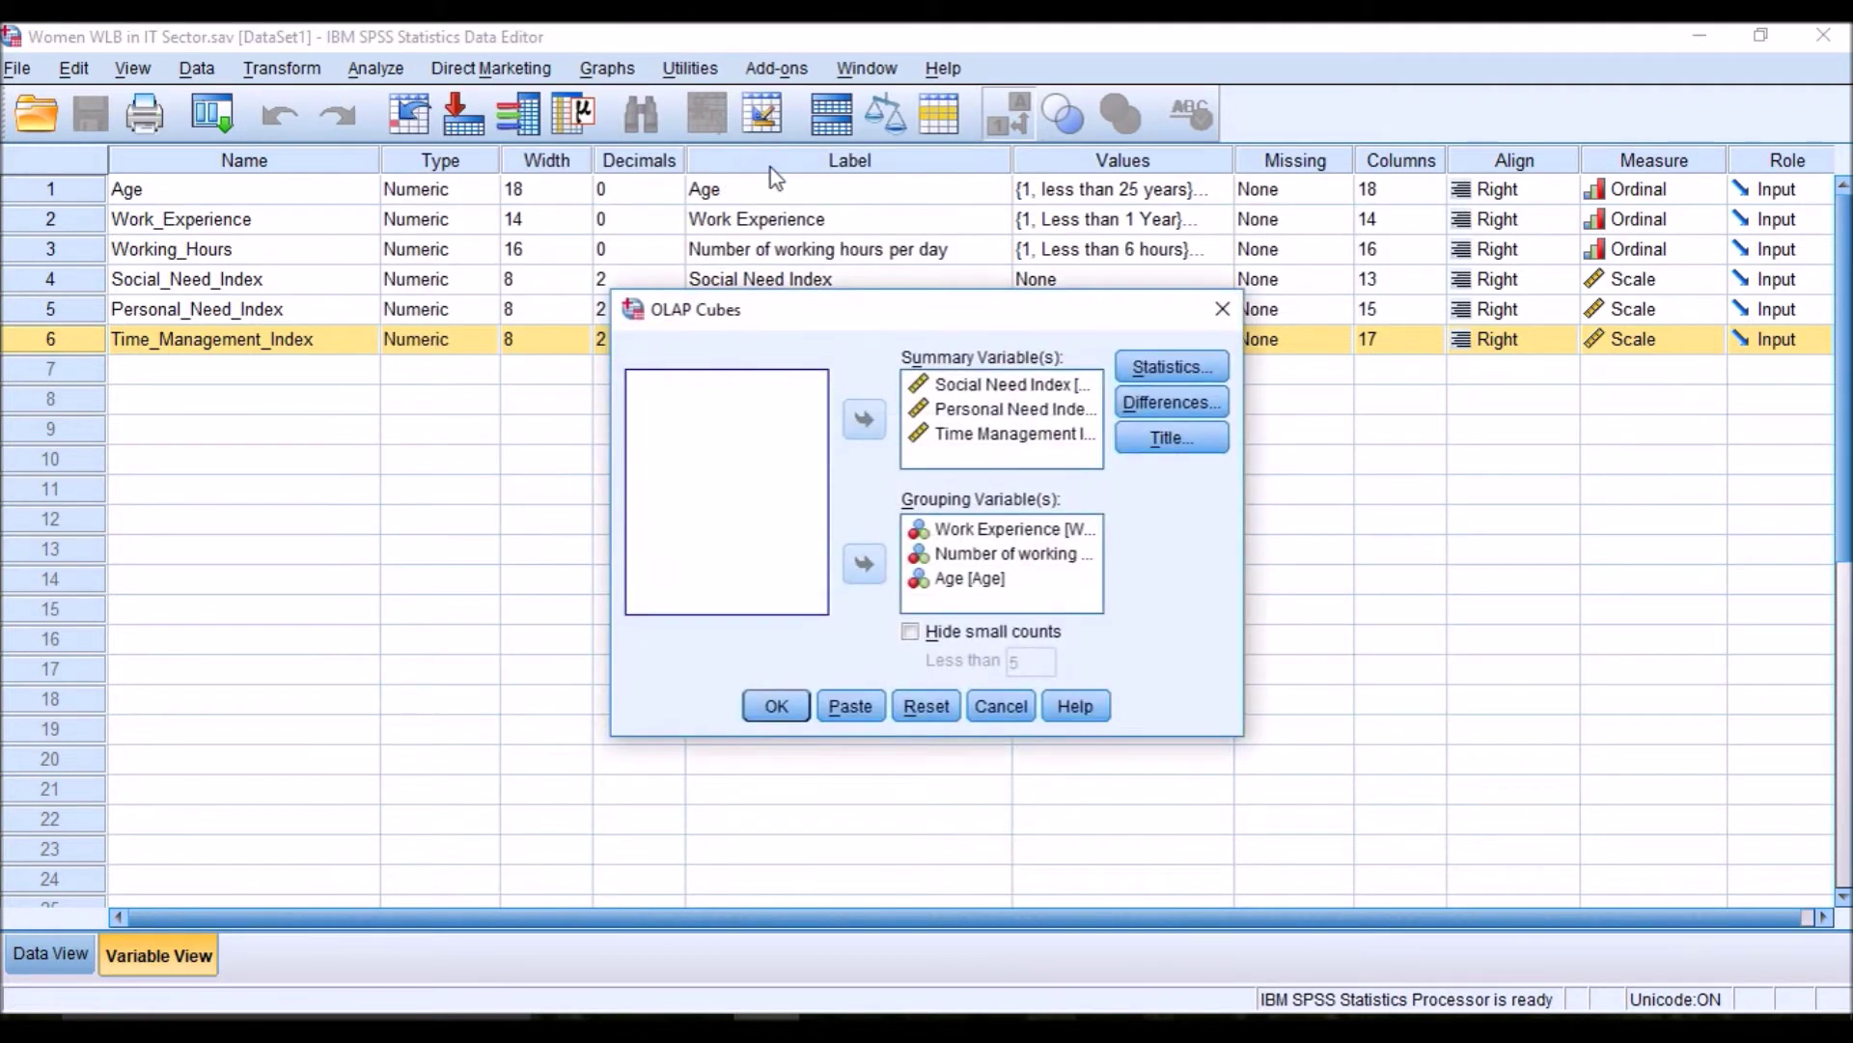
click(925, 704)
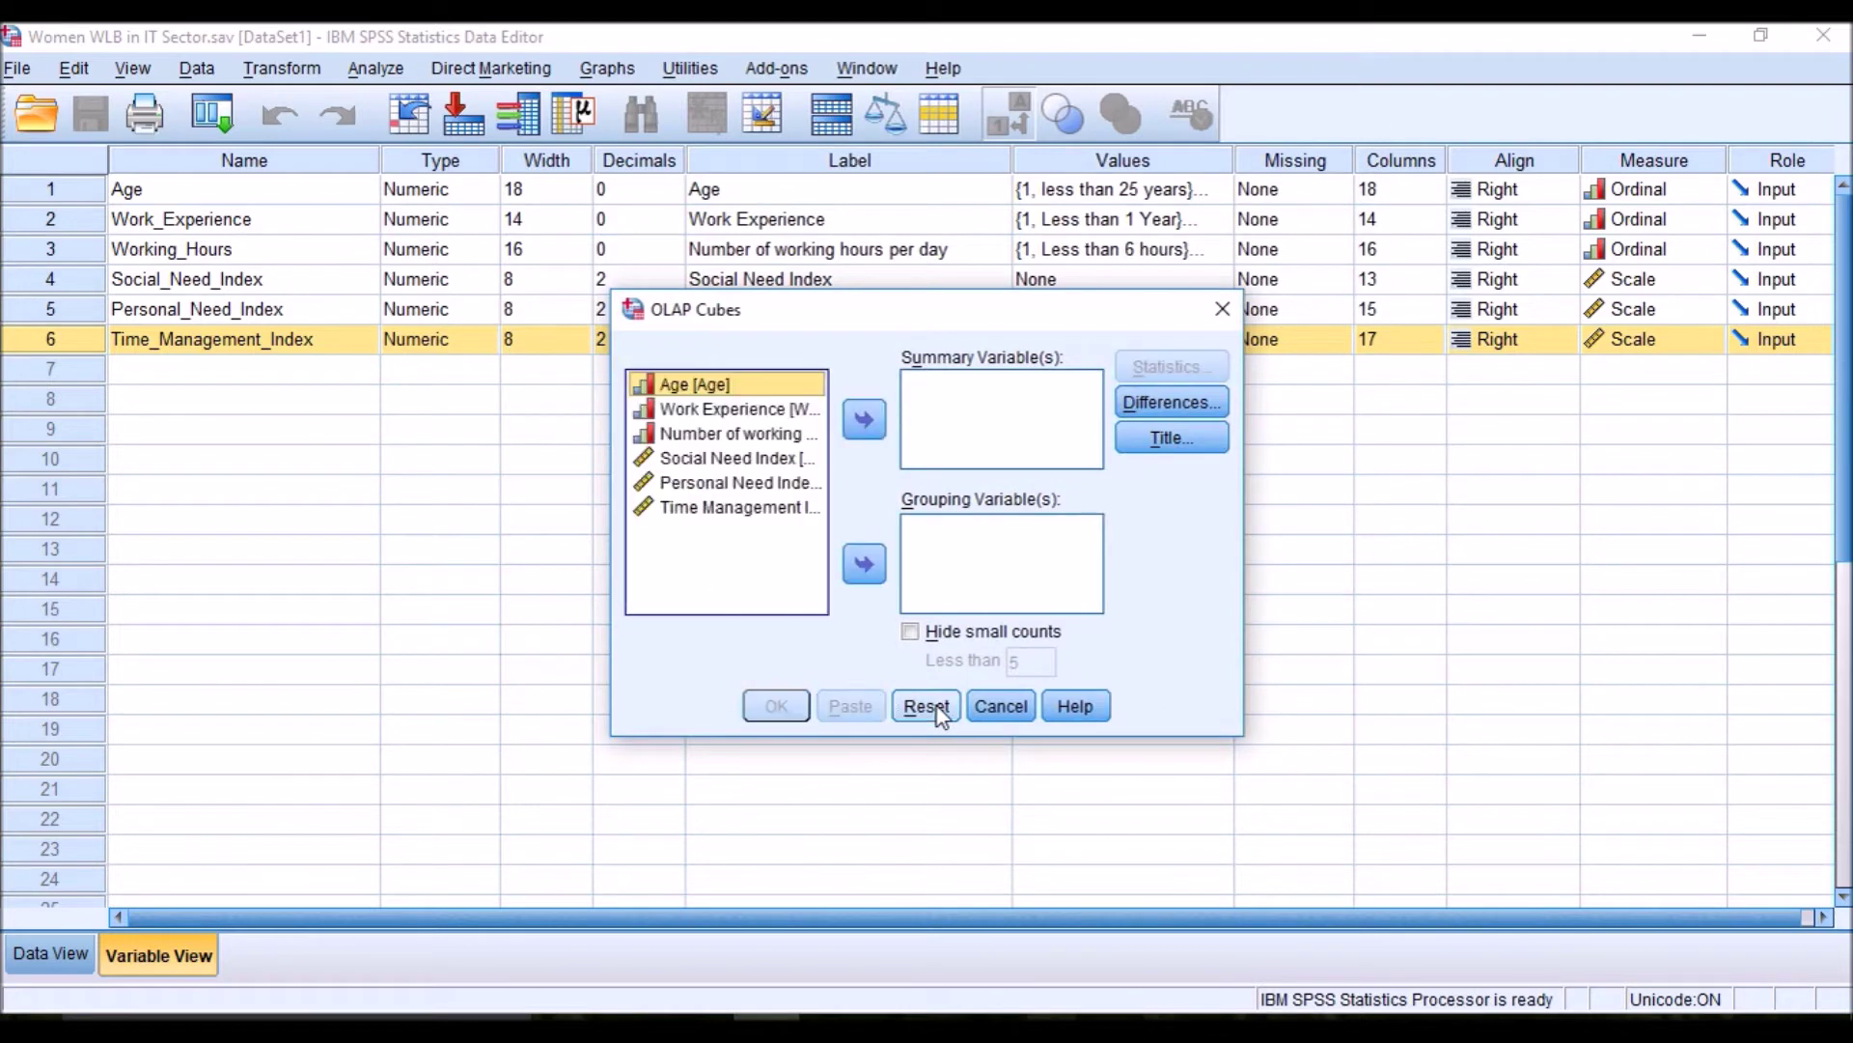
click(772, 460)
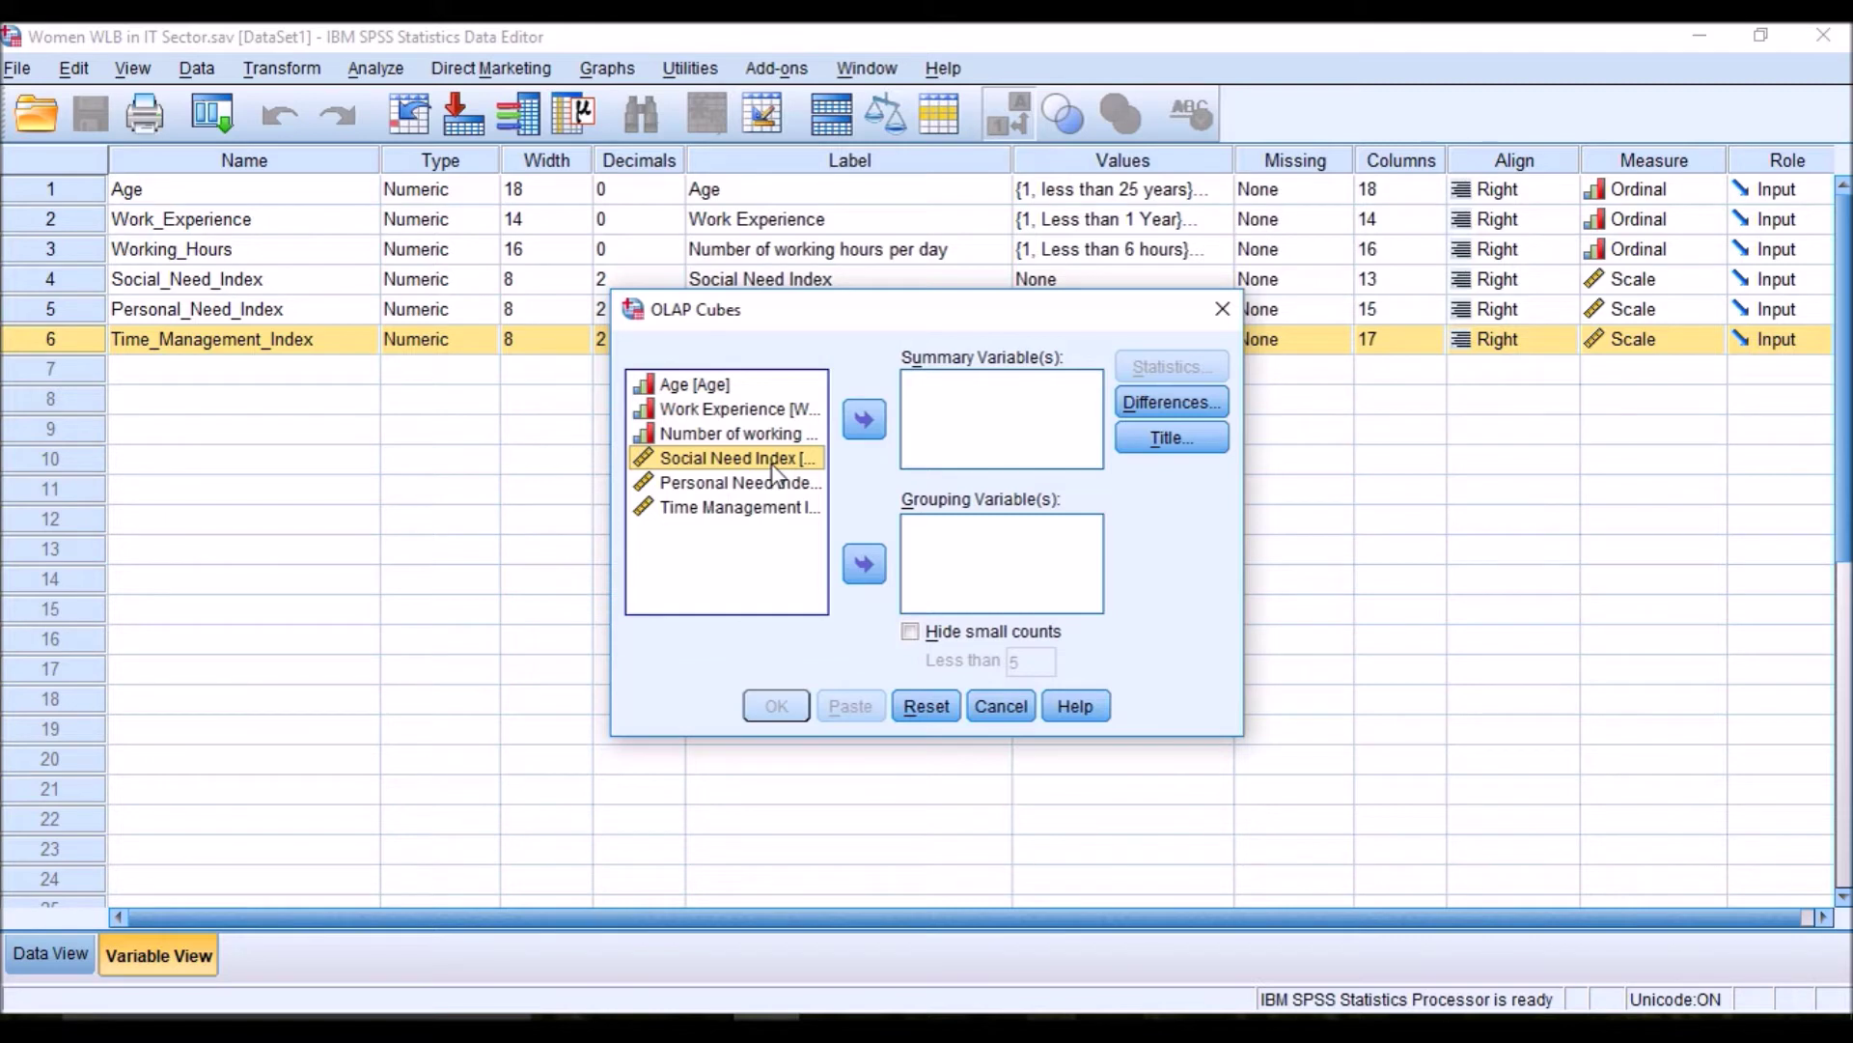
key(shift+Down)
key(shift+Down)
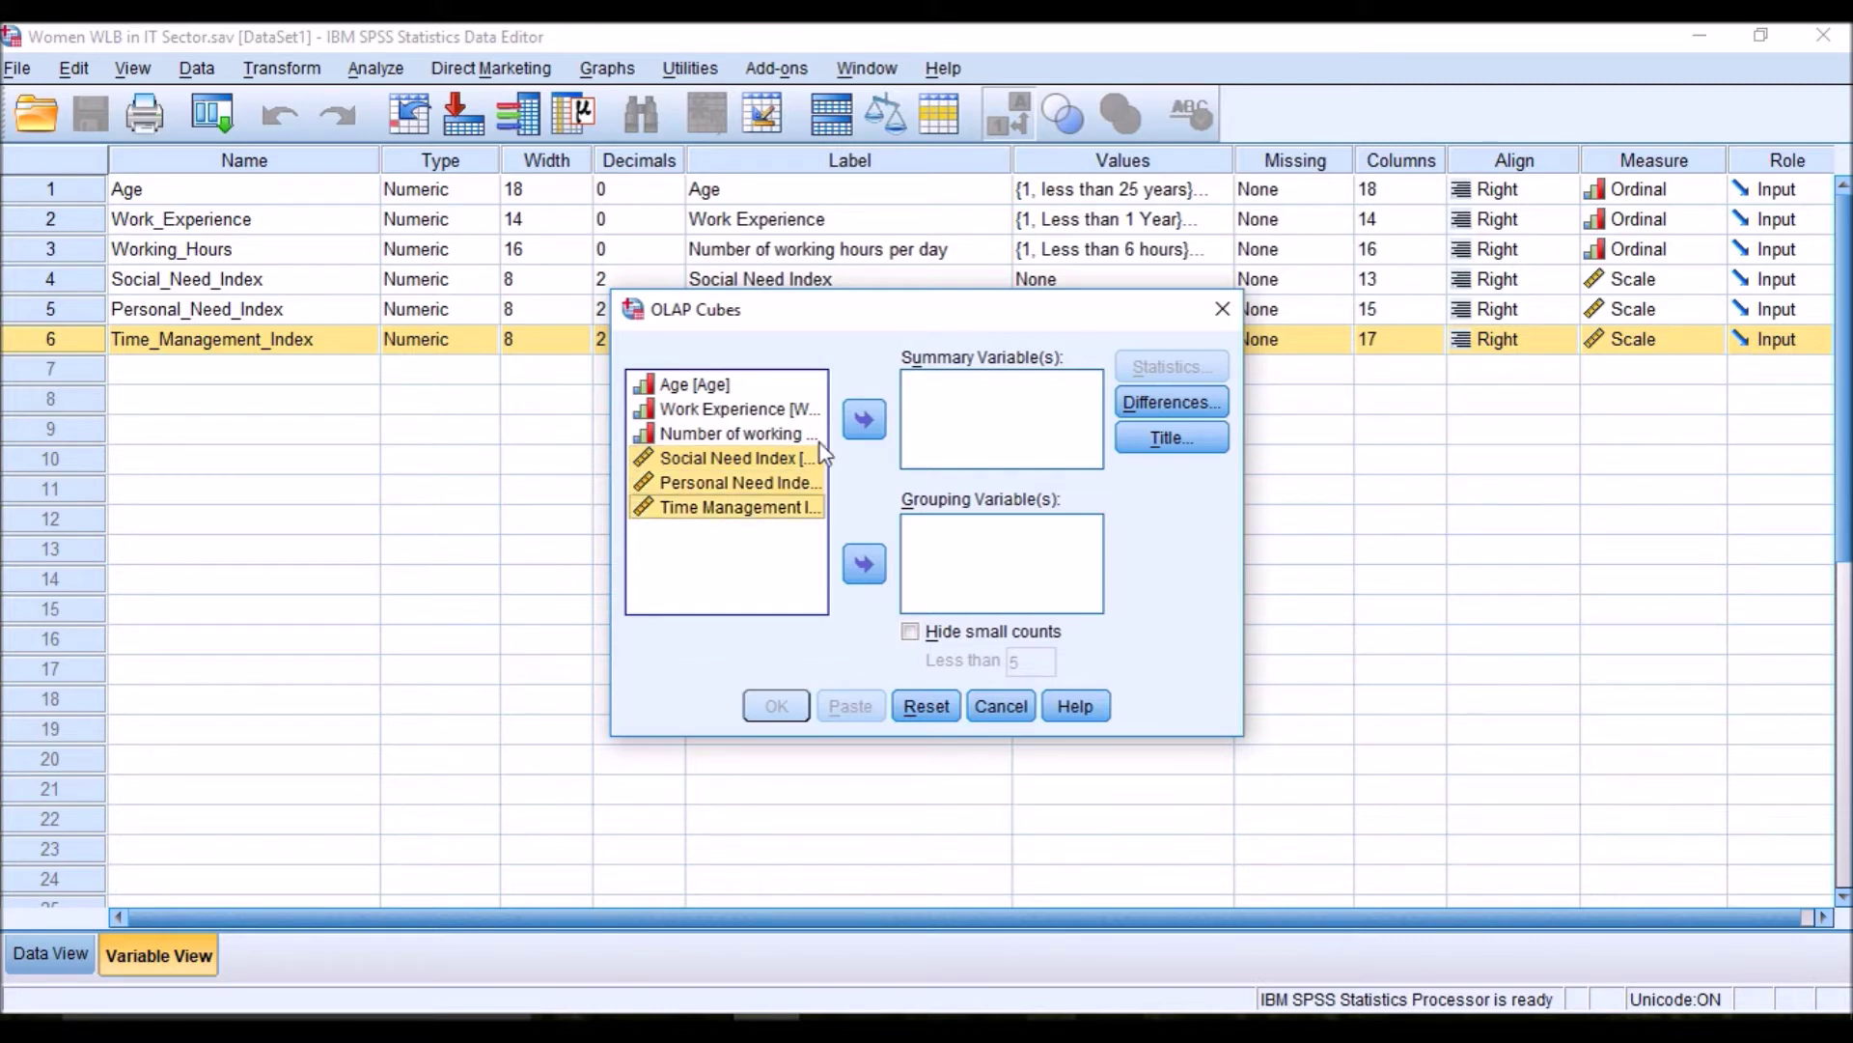
click(864, 419)
Add Age, Work Experience and working hours per day as grouping variables.
click(720, 385)
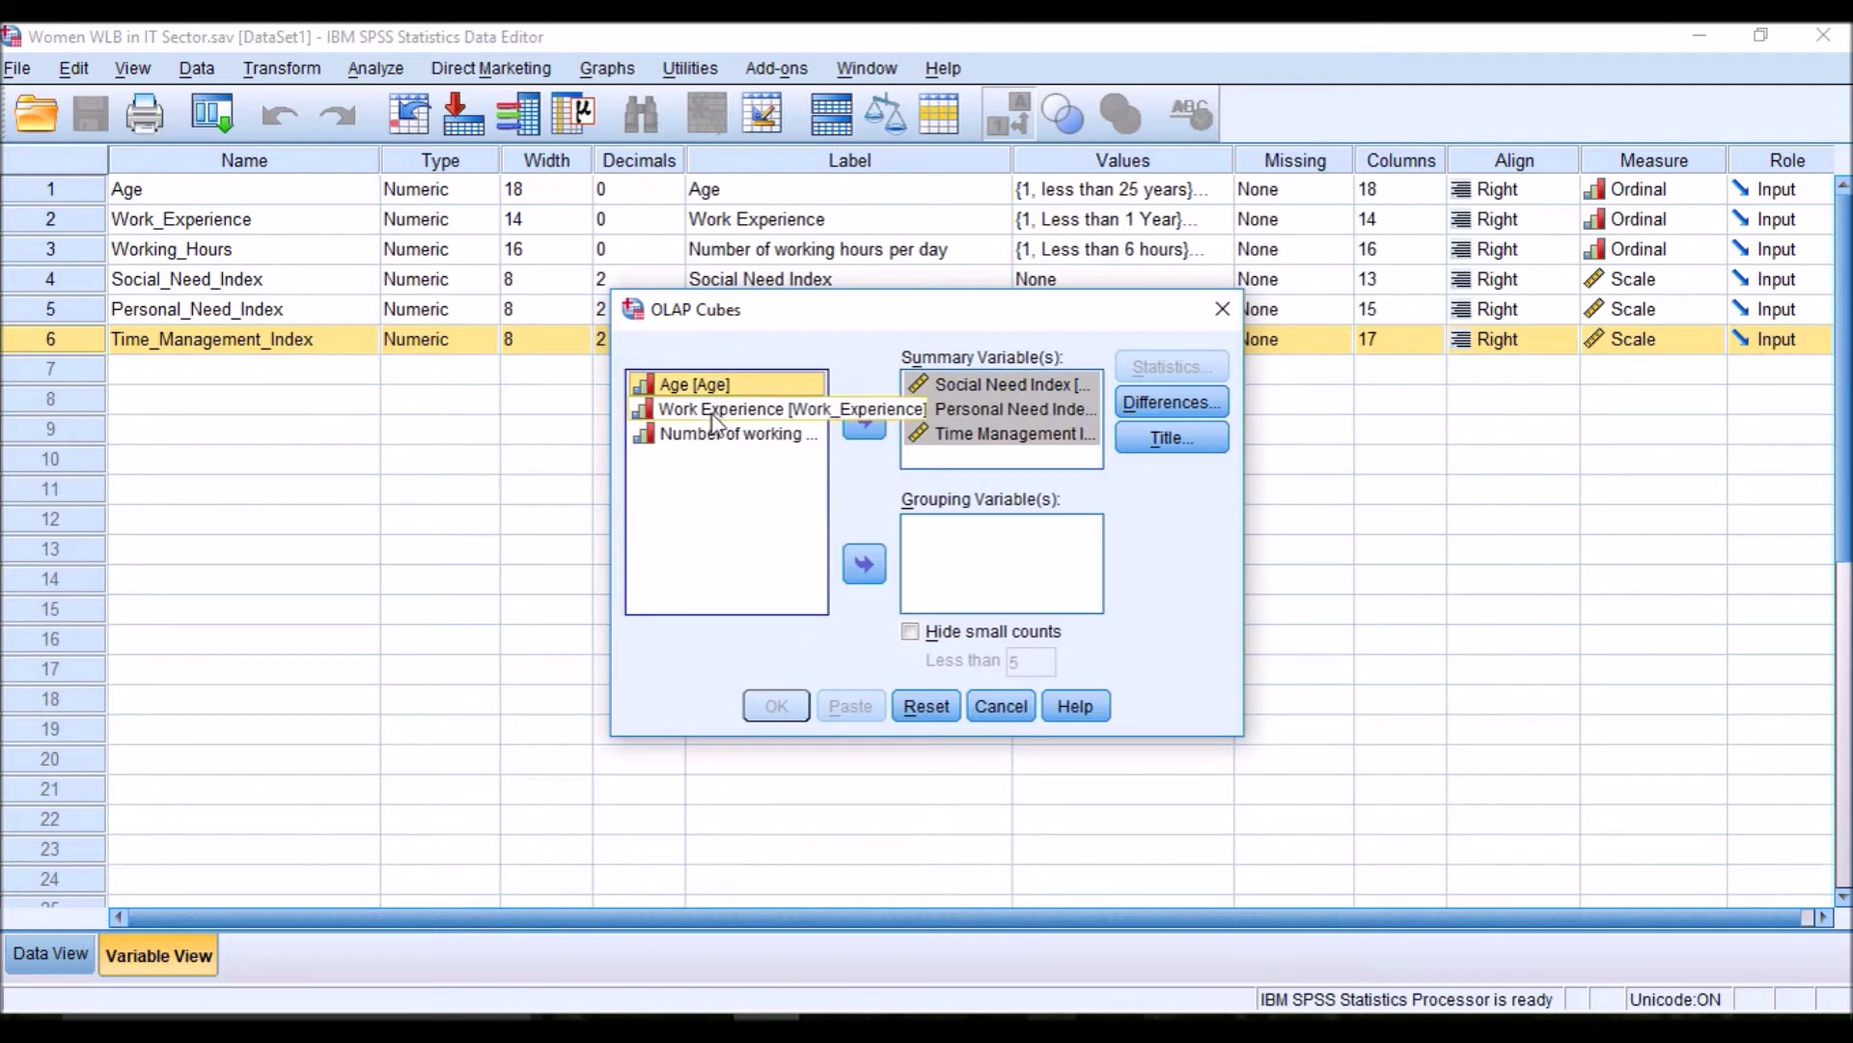
click(864, 564)
click(755, 386)
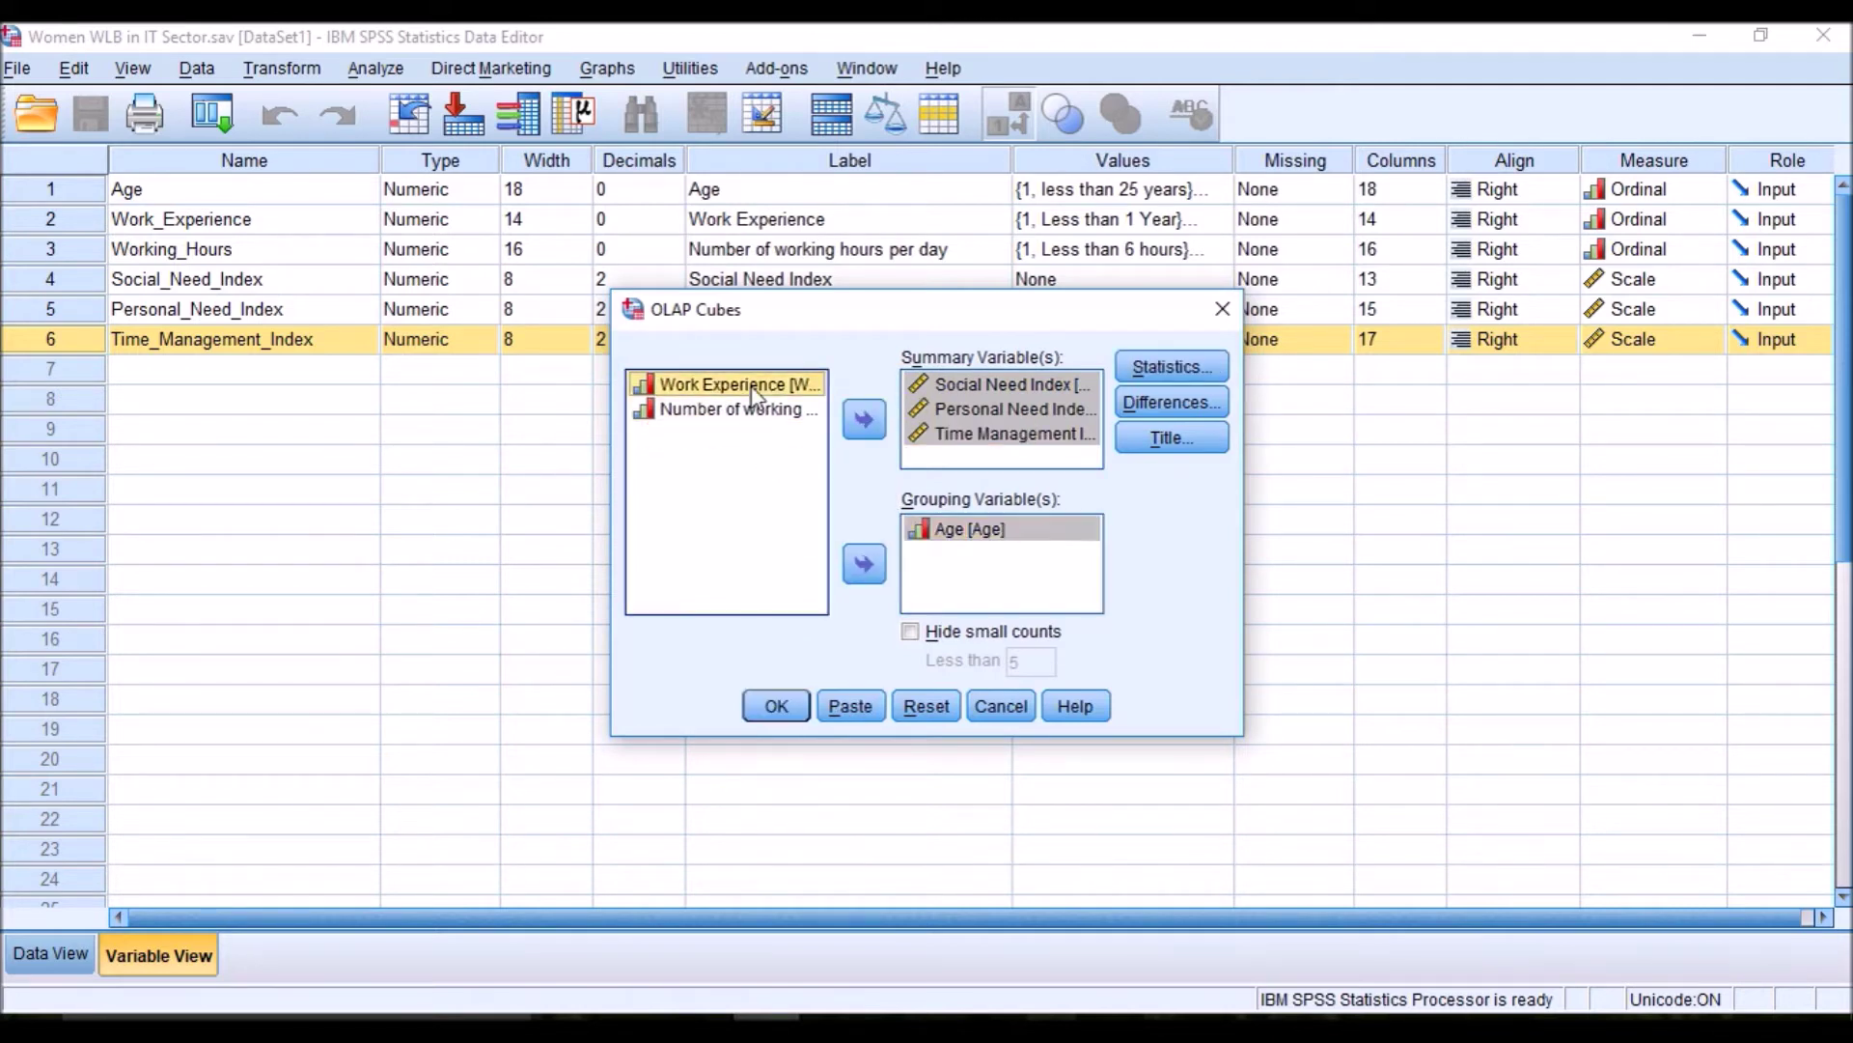
click(864, 563)
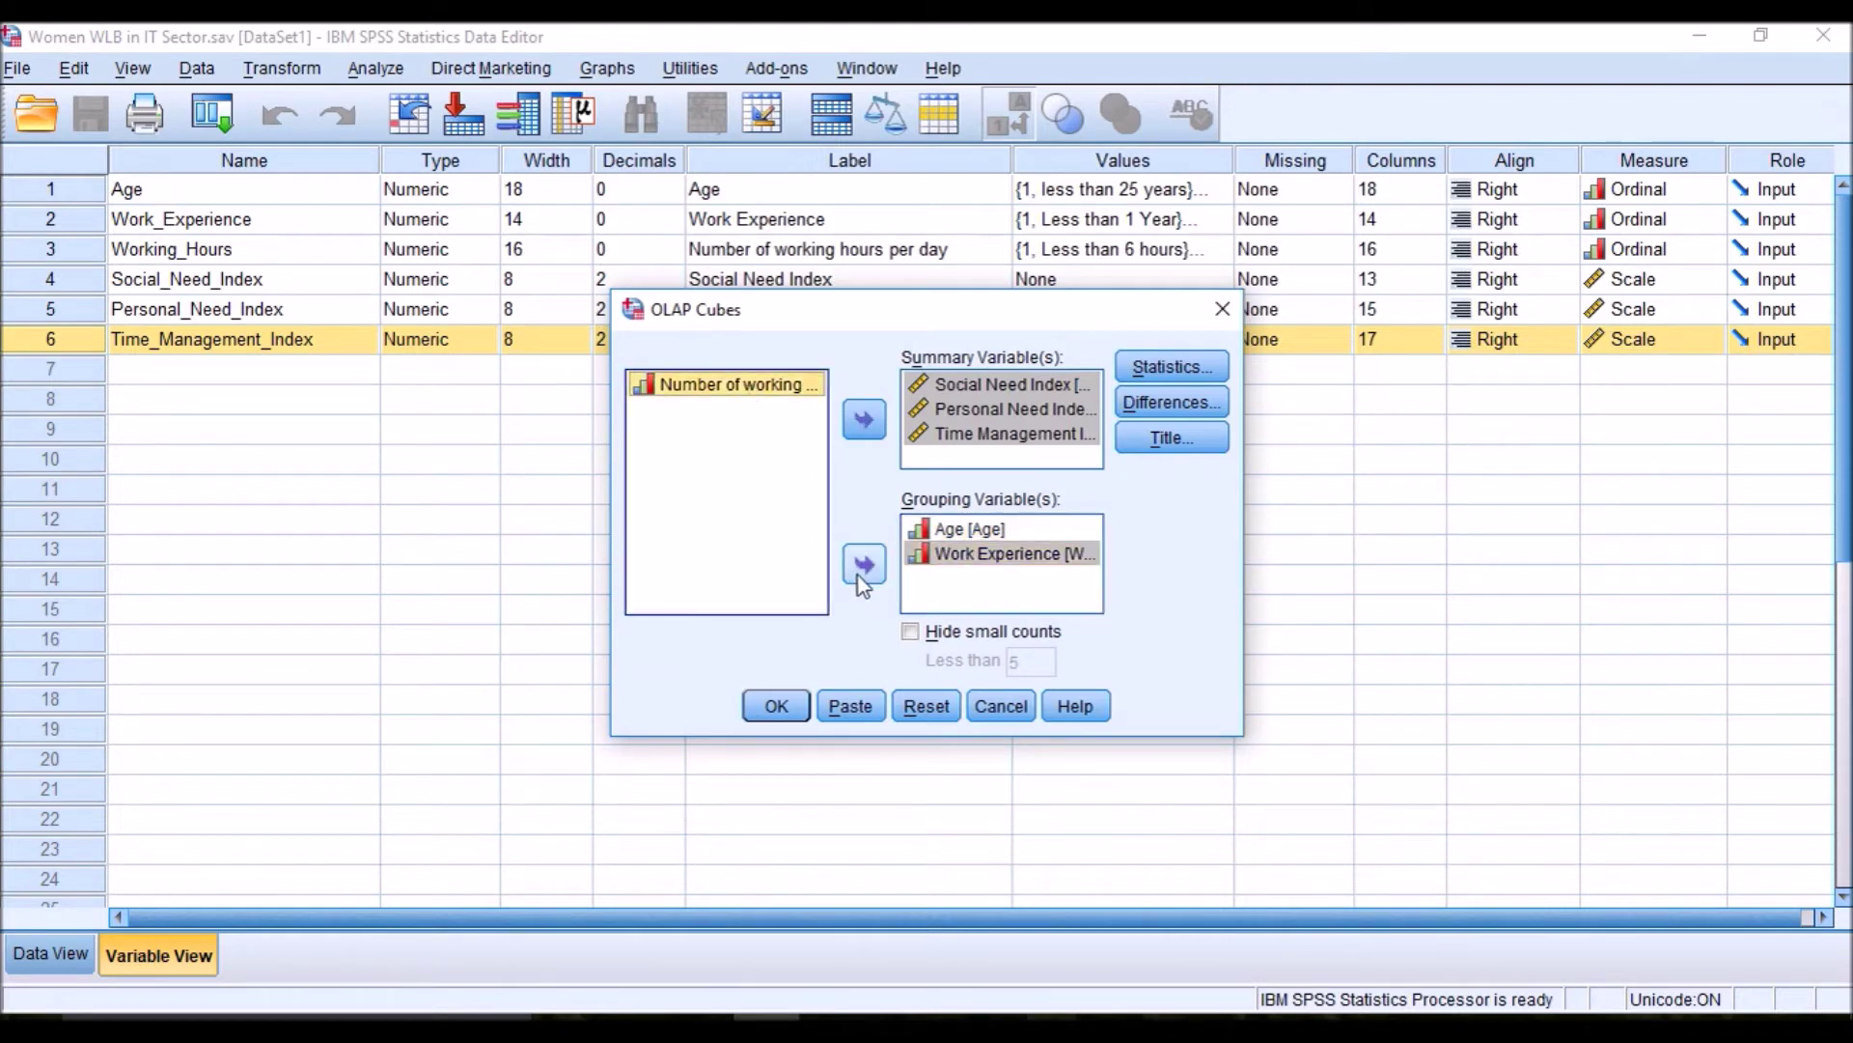
click(860, 573)
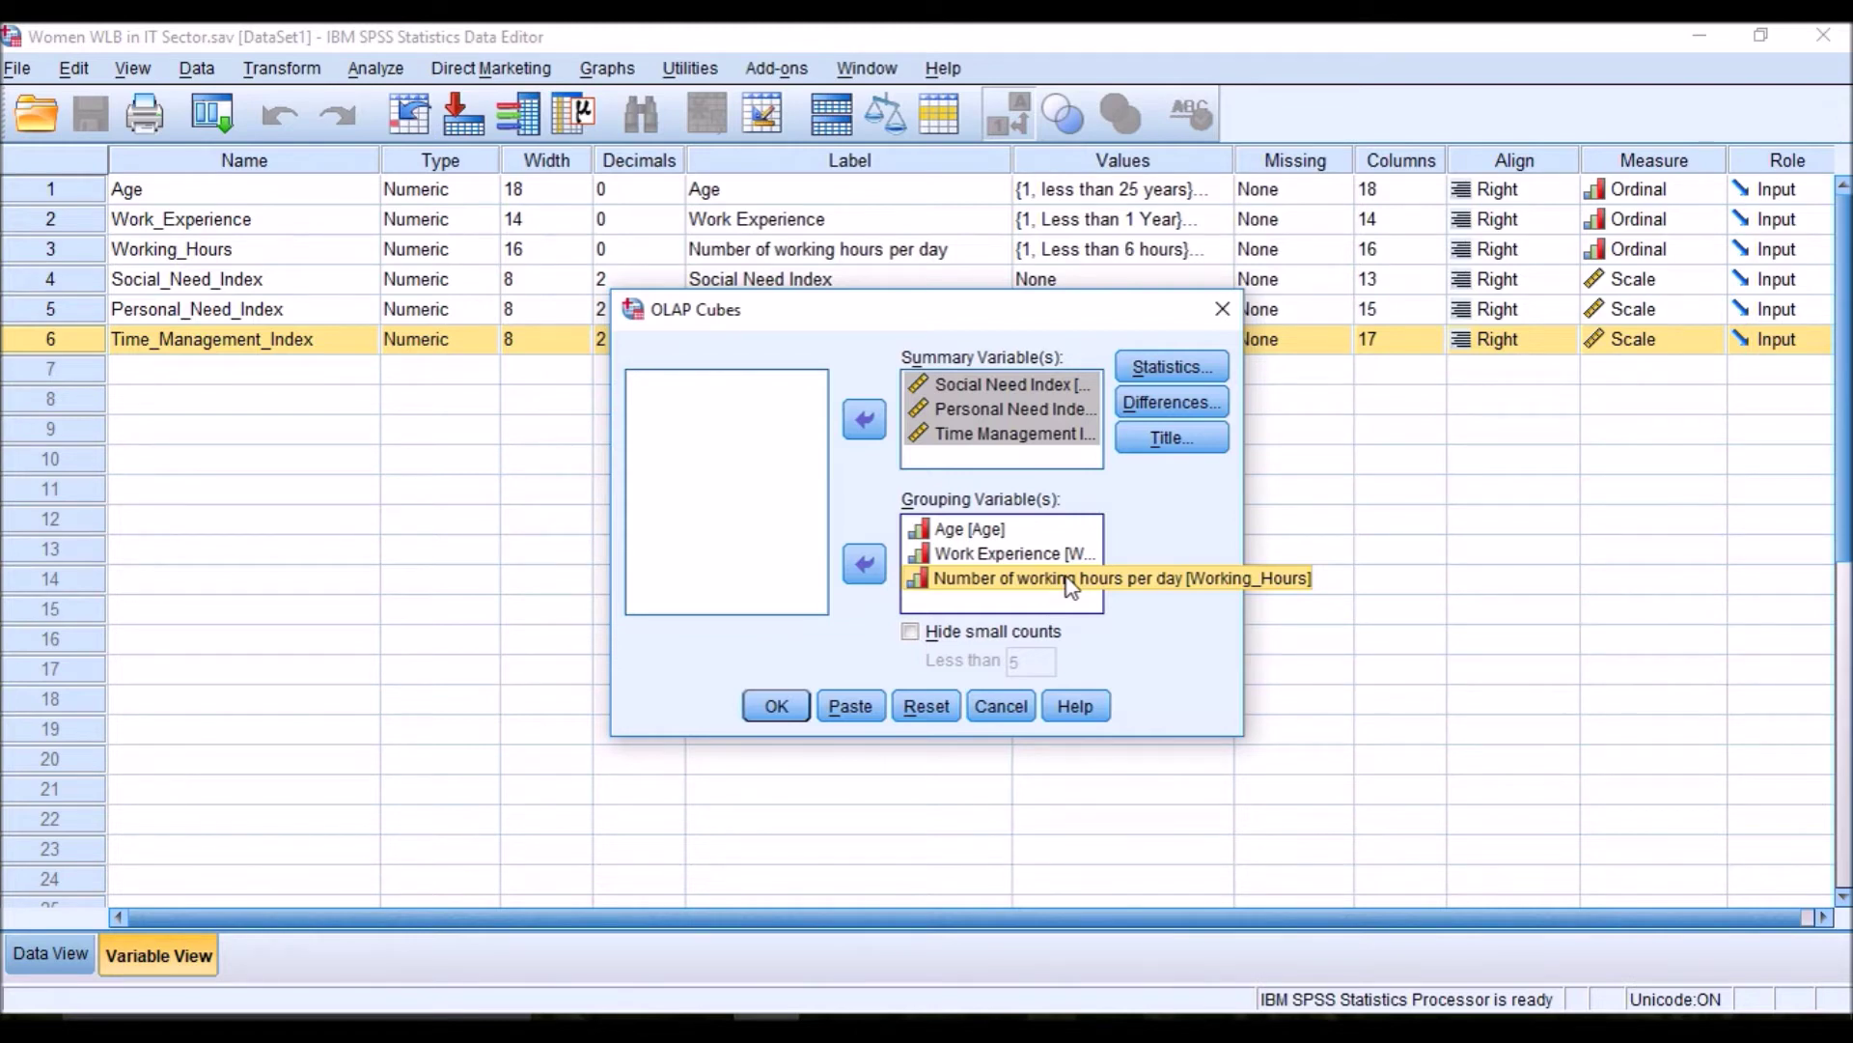
click(1168, 370)
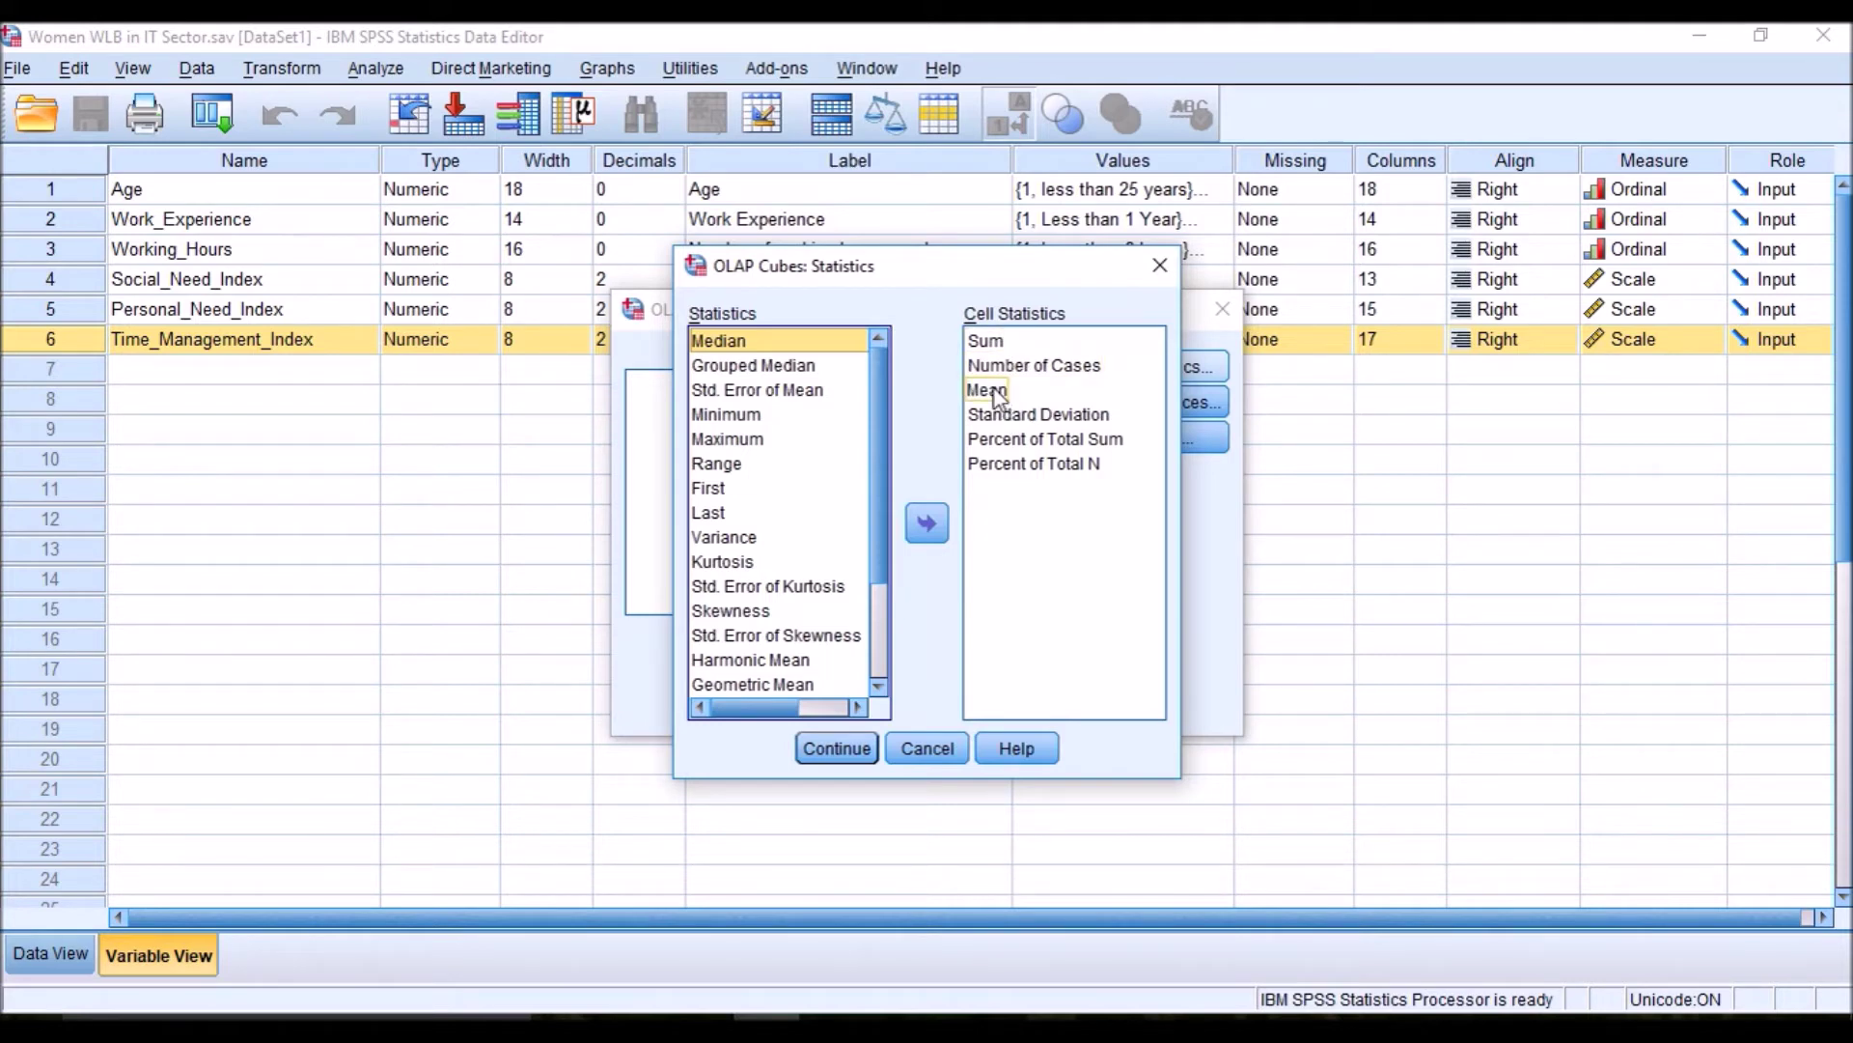
Remove Percent of Total Sum and Percent of Total N from the cell statistics.
click(1009, 439)
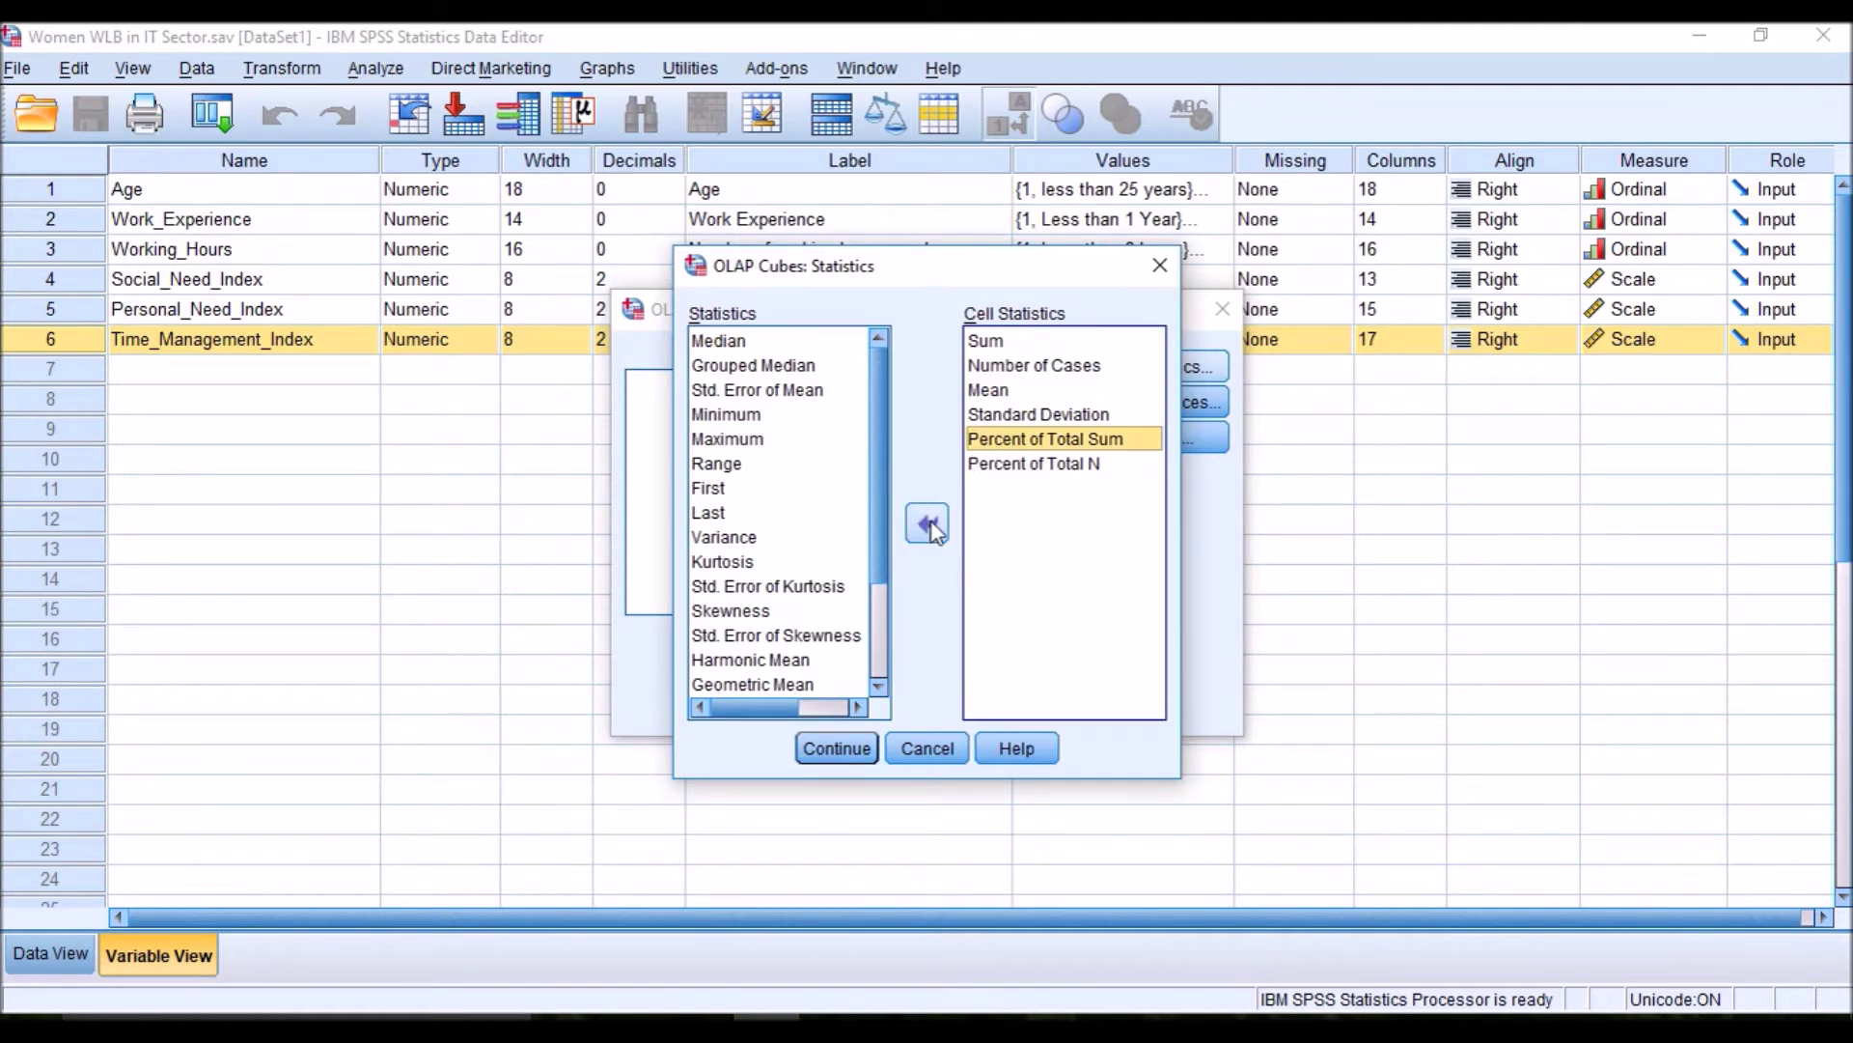
click(929, 524)
click(1011, 442)
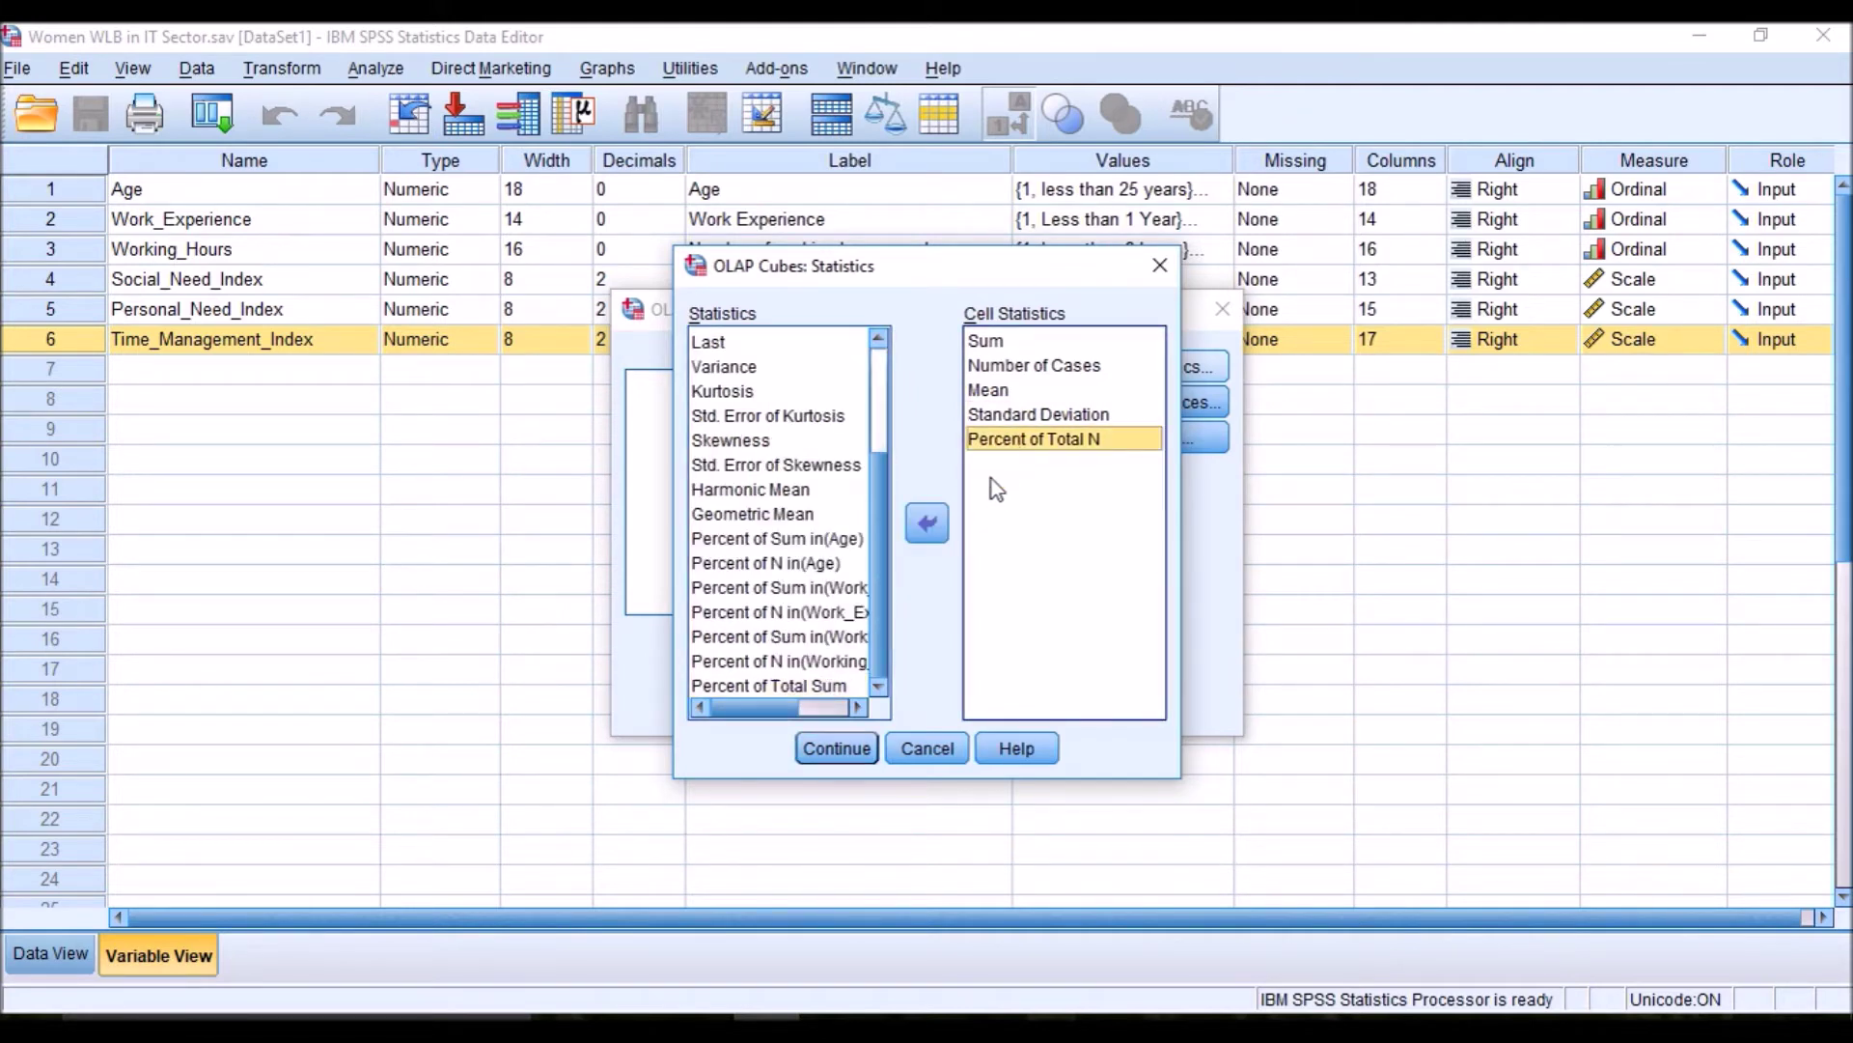
click(929, 524)
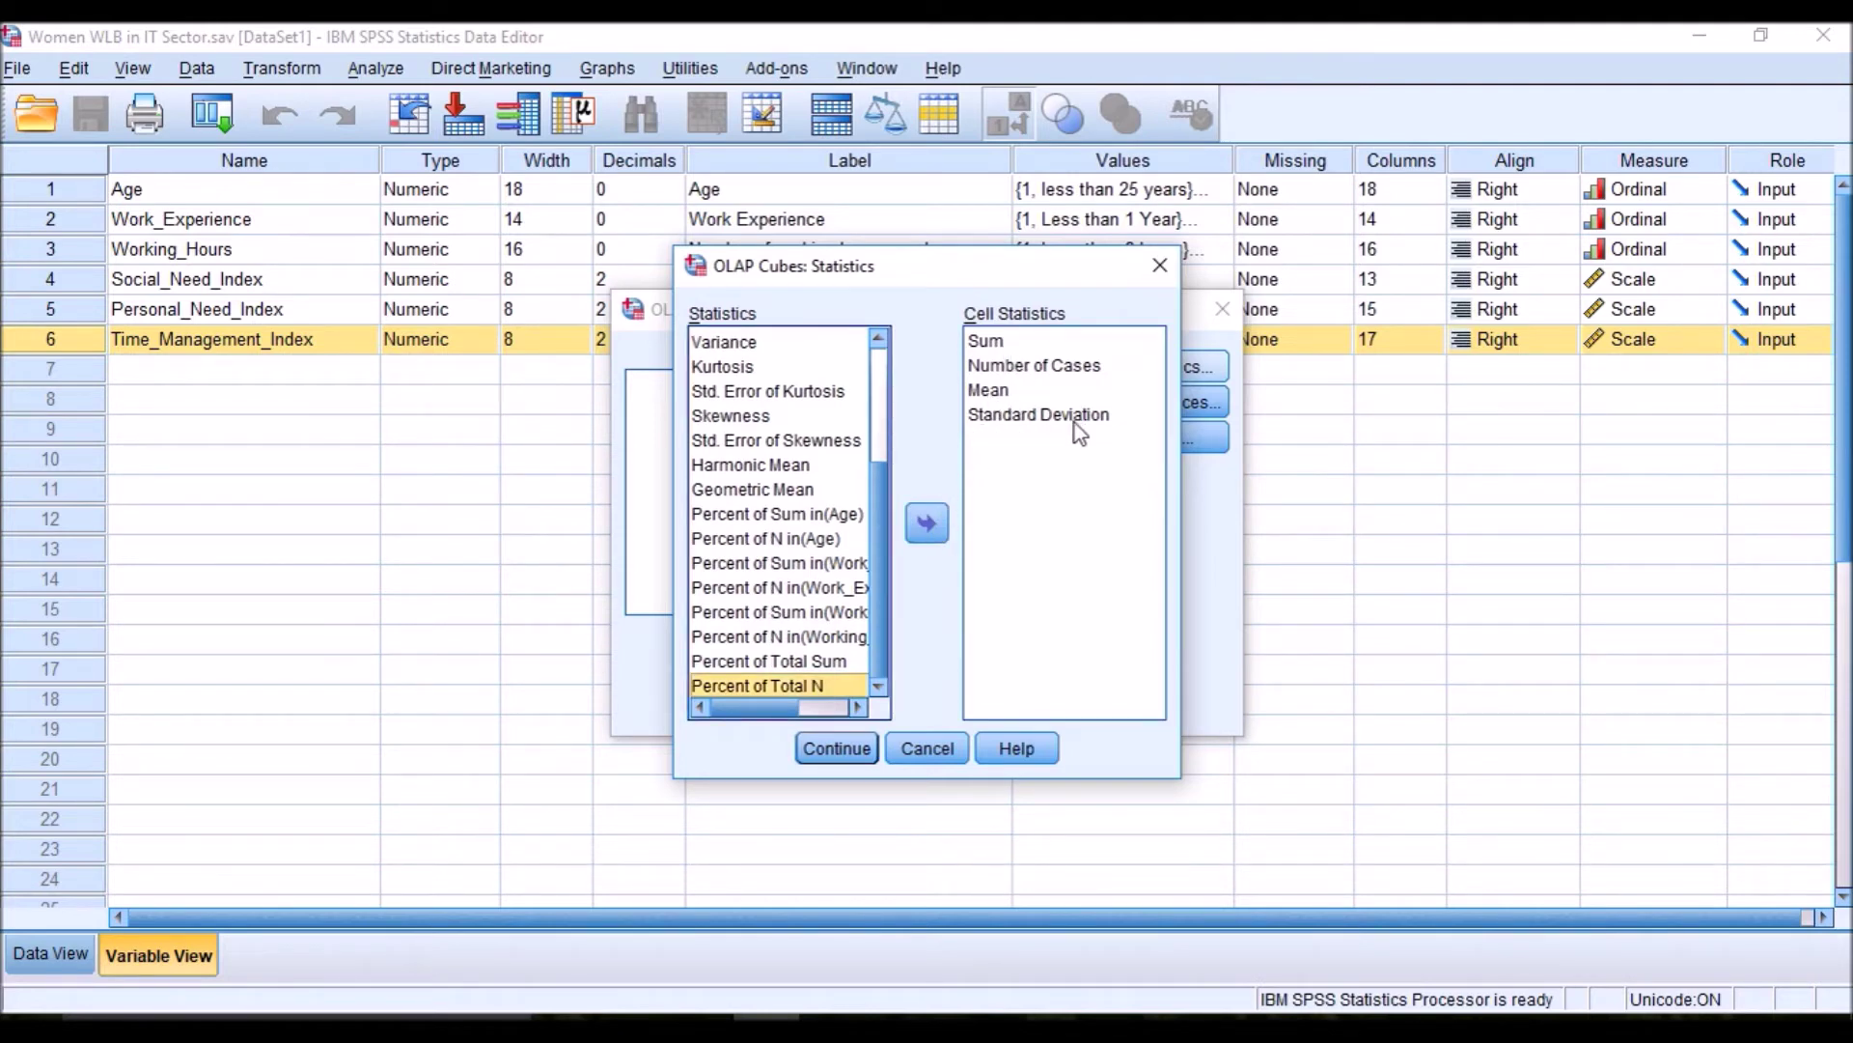
drag(874, 496, 895, 388)
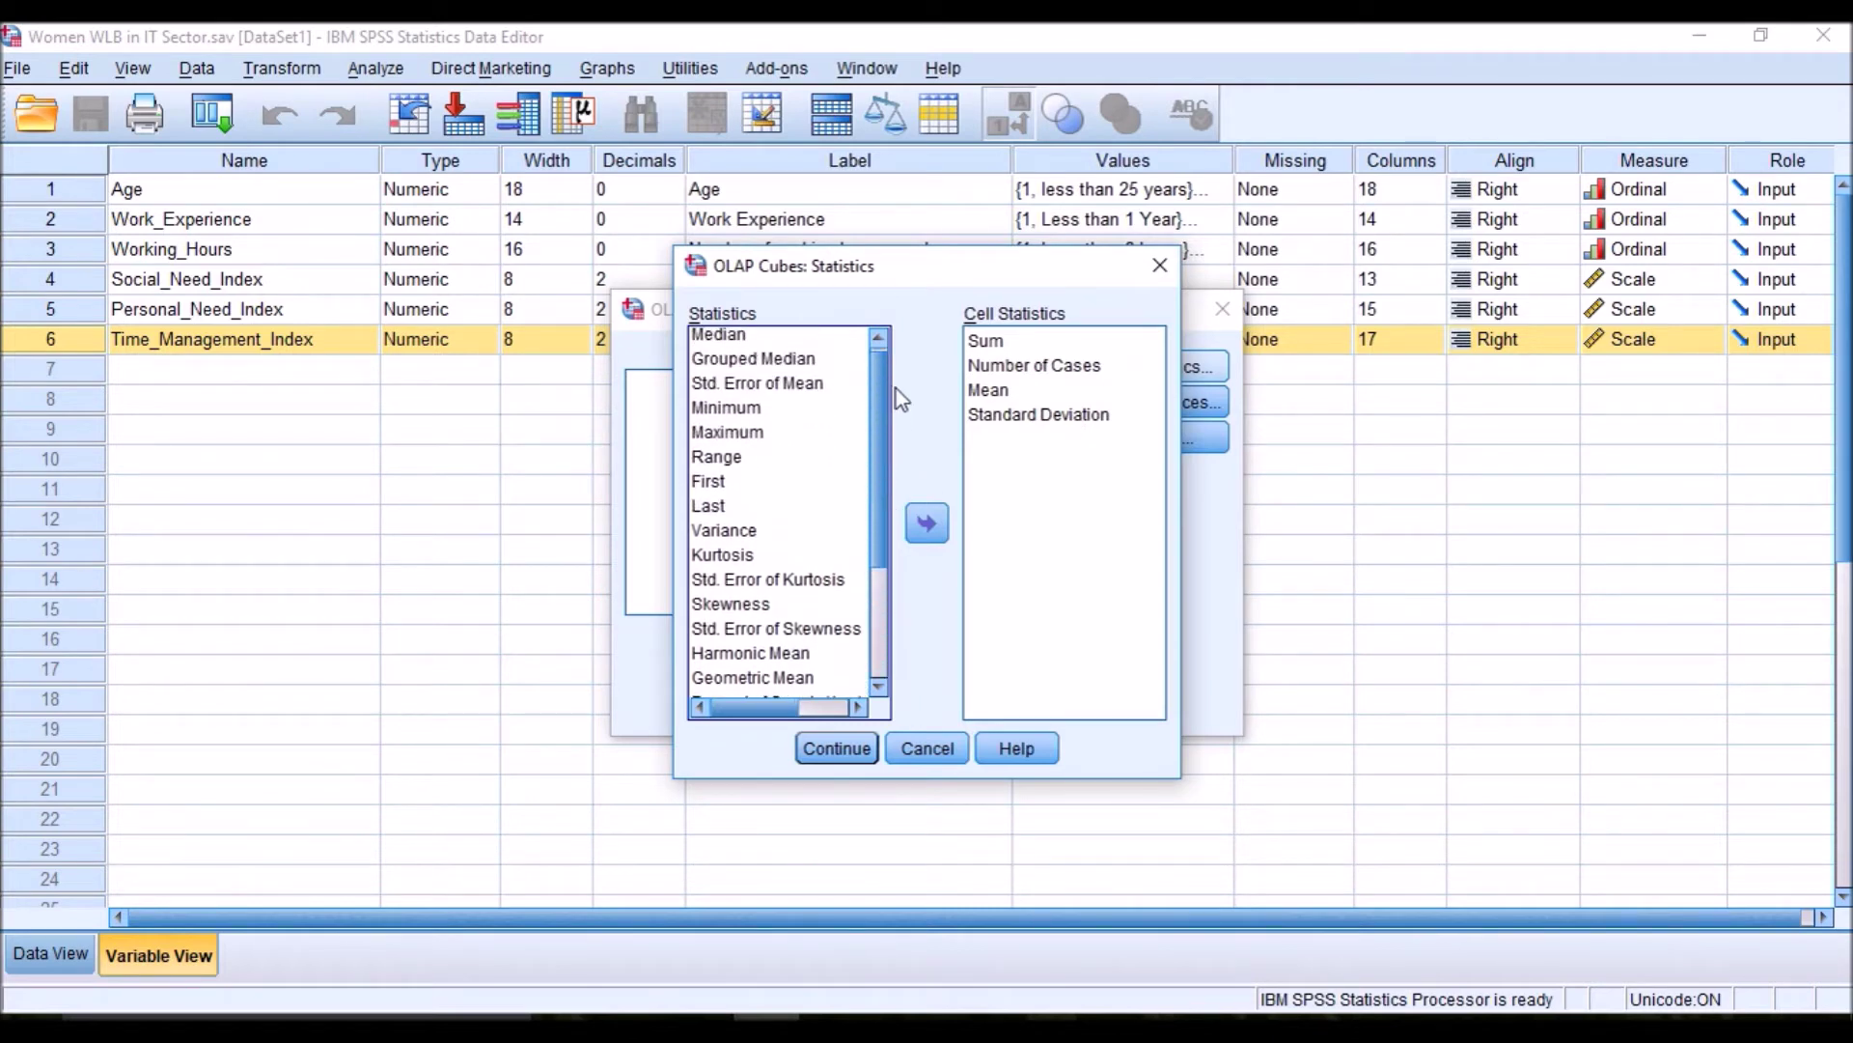
Add Median to the cell statistics and run the OLAP Cubes report.
click(734, 349)
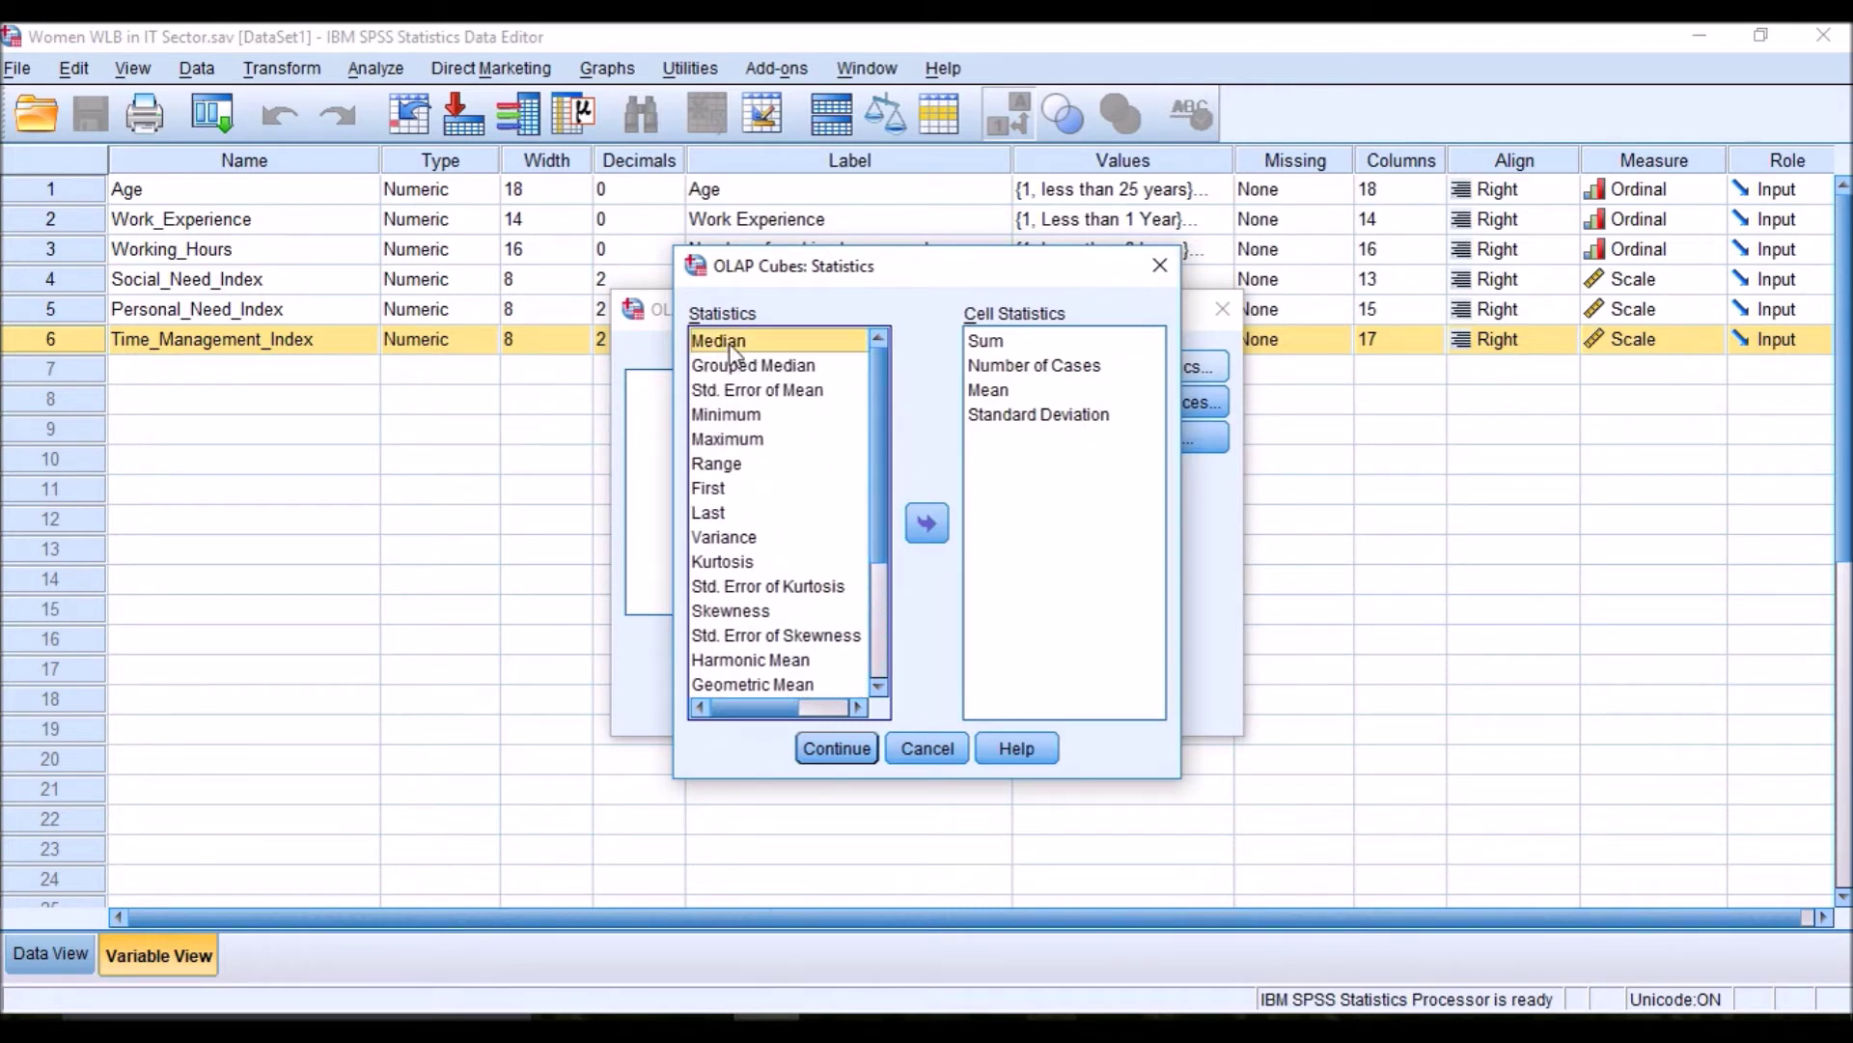
click(926, 524)
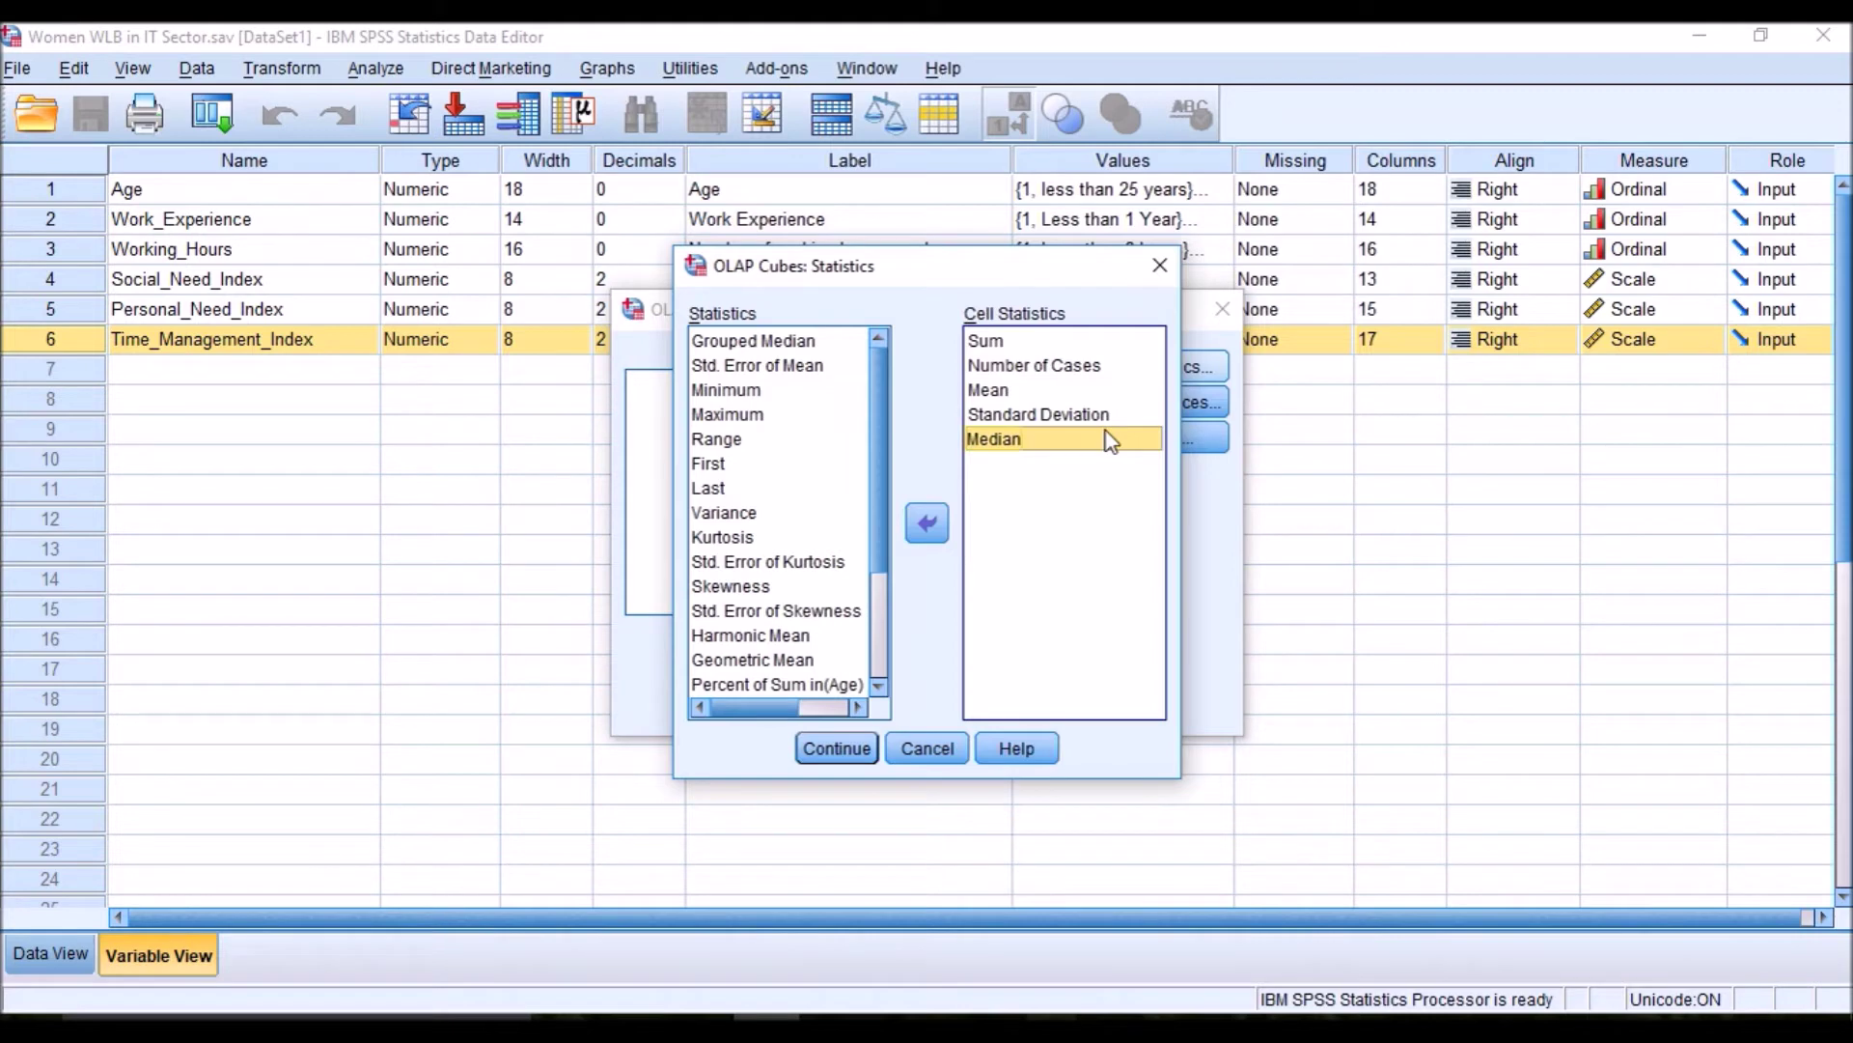
click(836, 749)
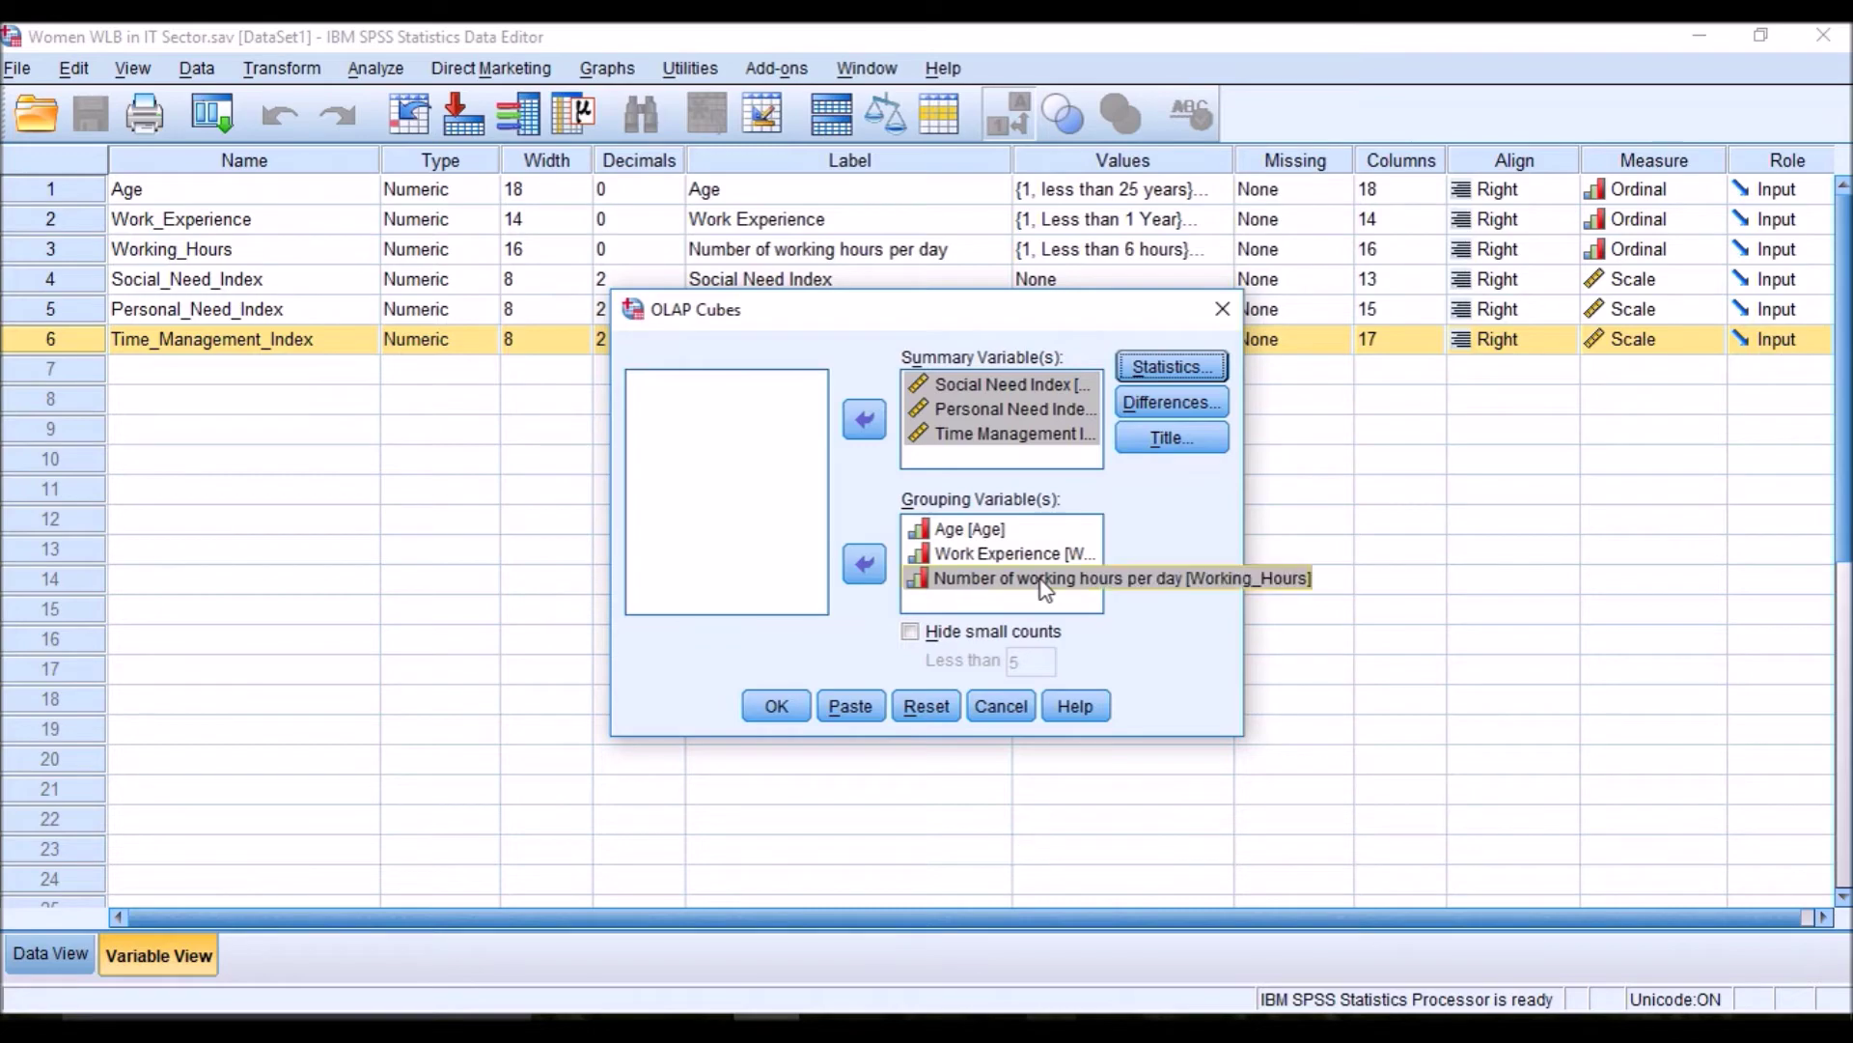
click(785, 708)
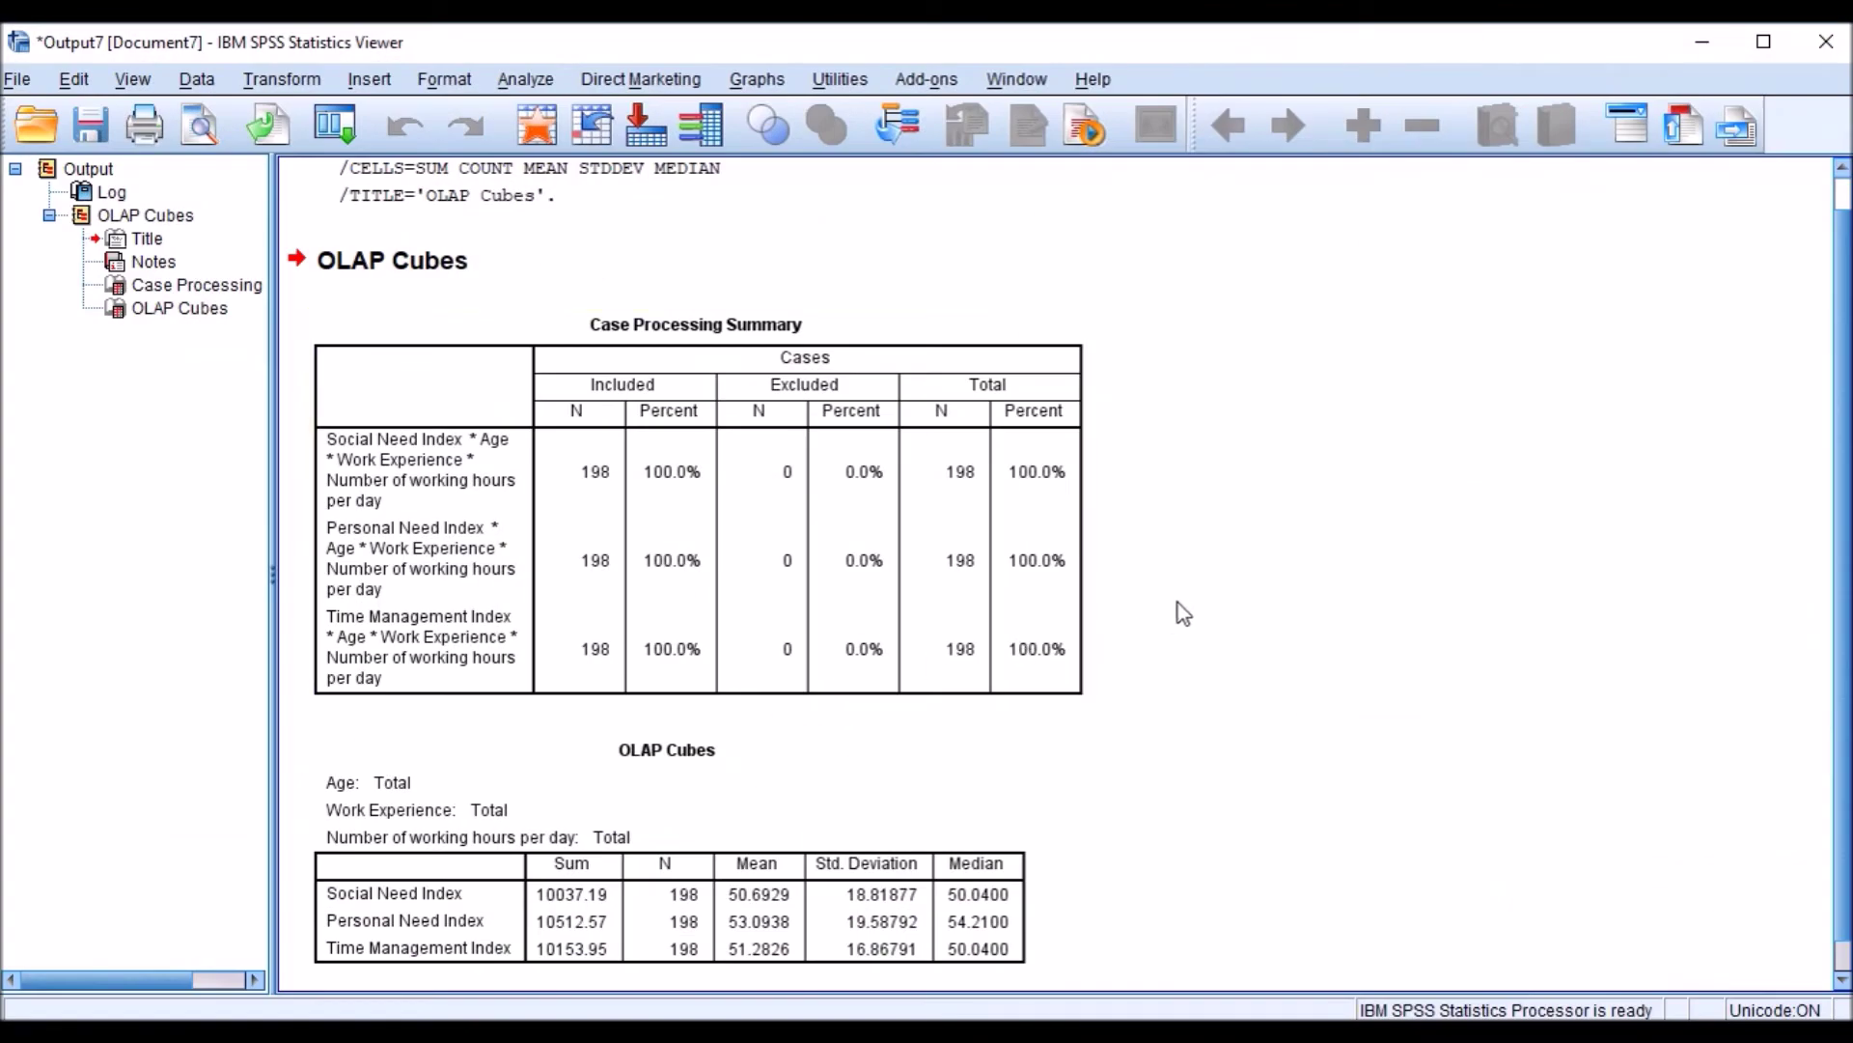
Activate the OLAP Cubes results table in the Viewer for pivot editing.
click(697, 529)
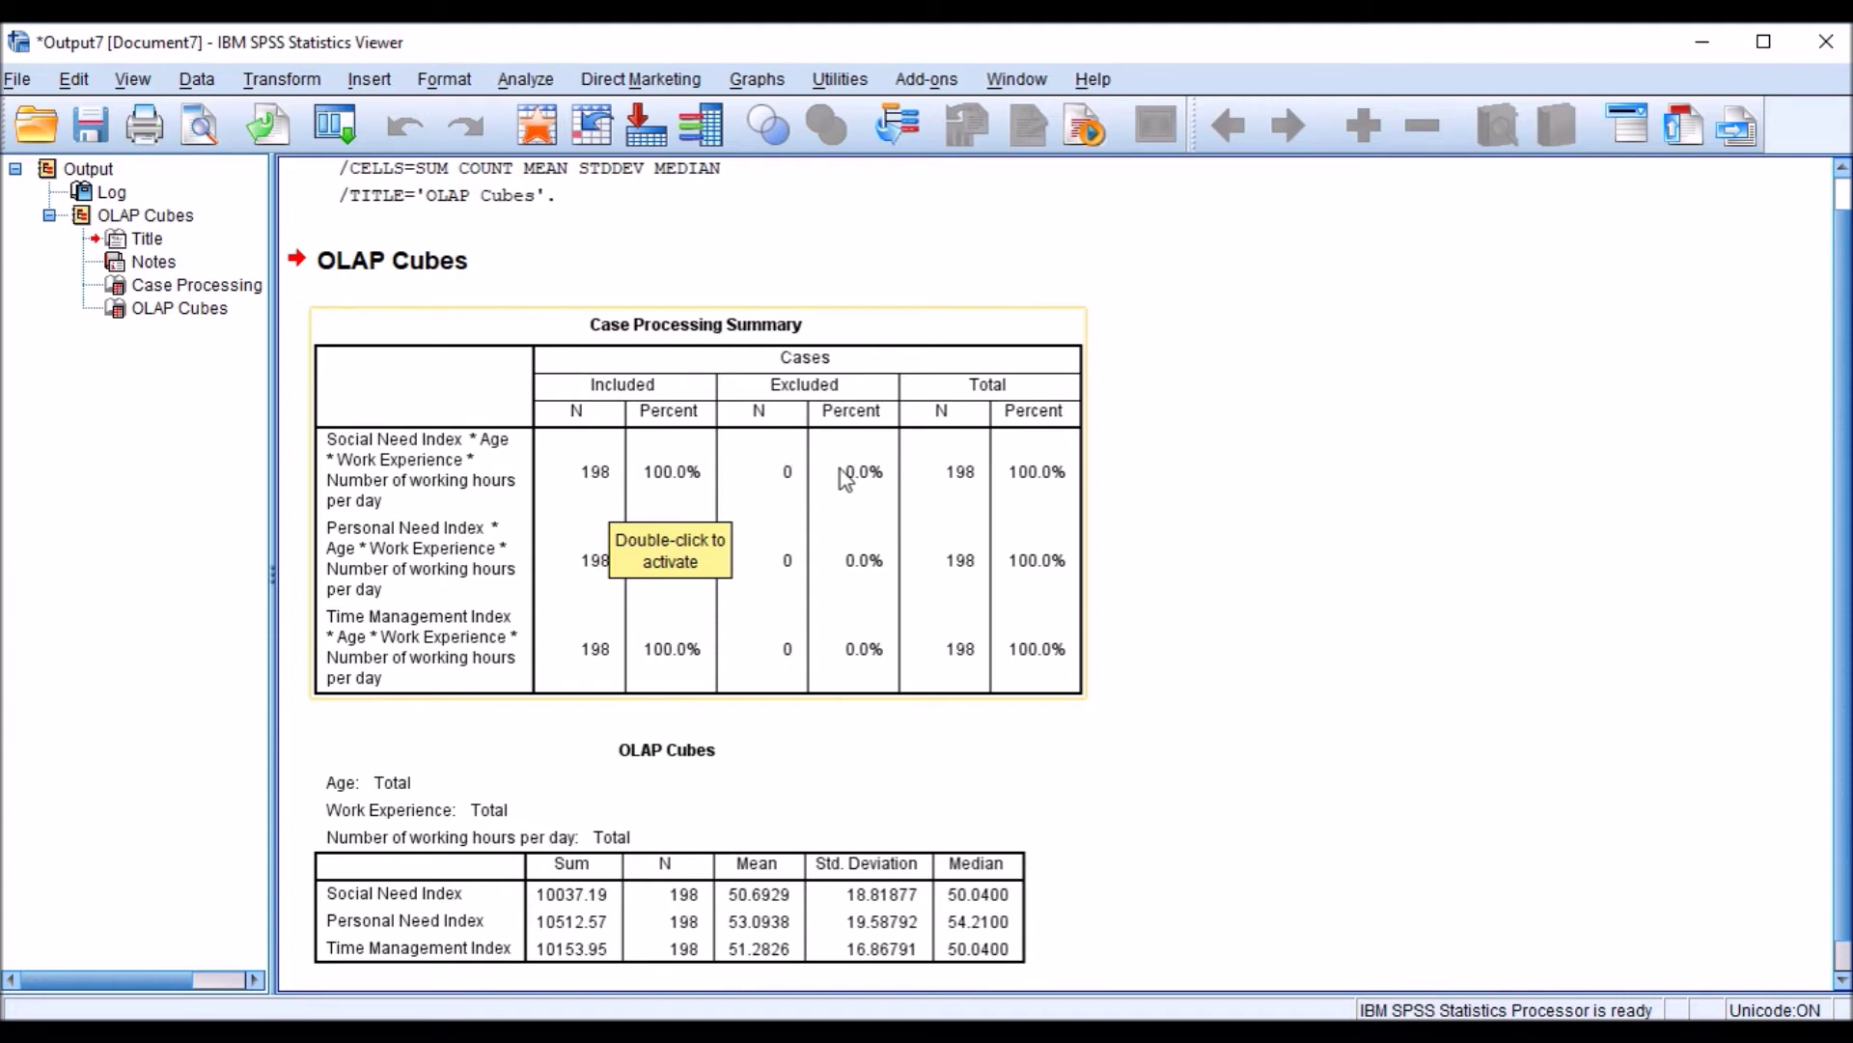
scroll(840, 476, down, 1)
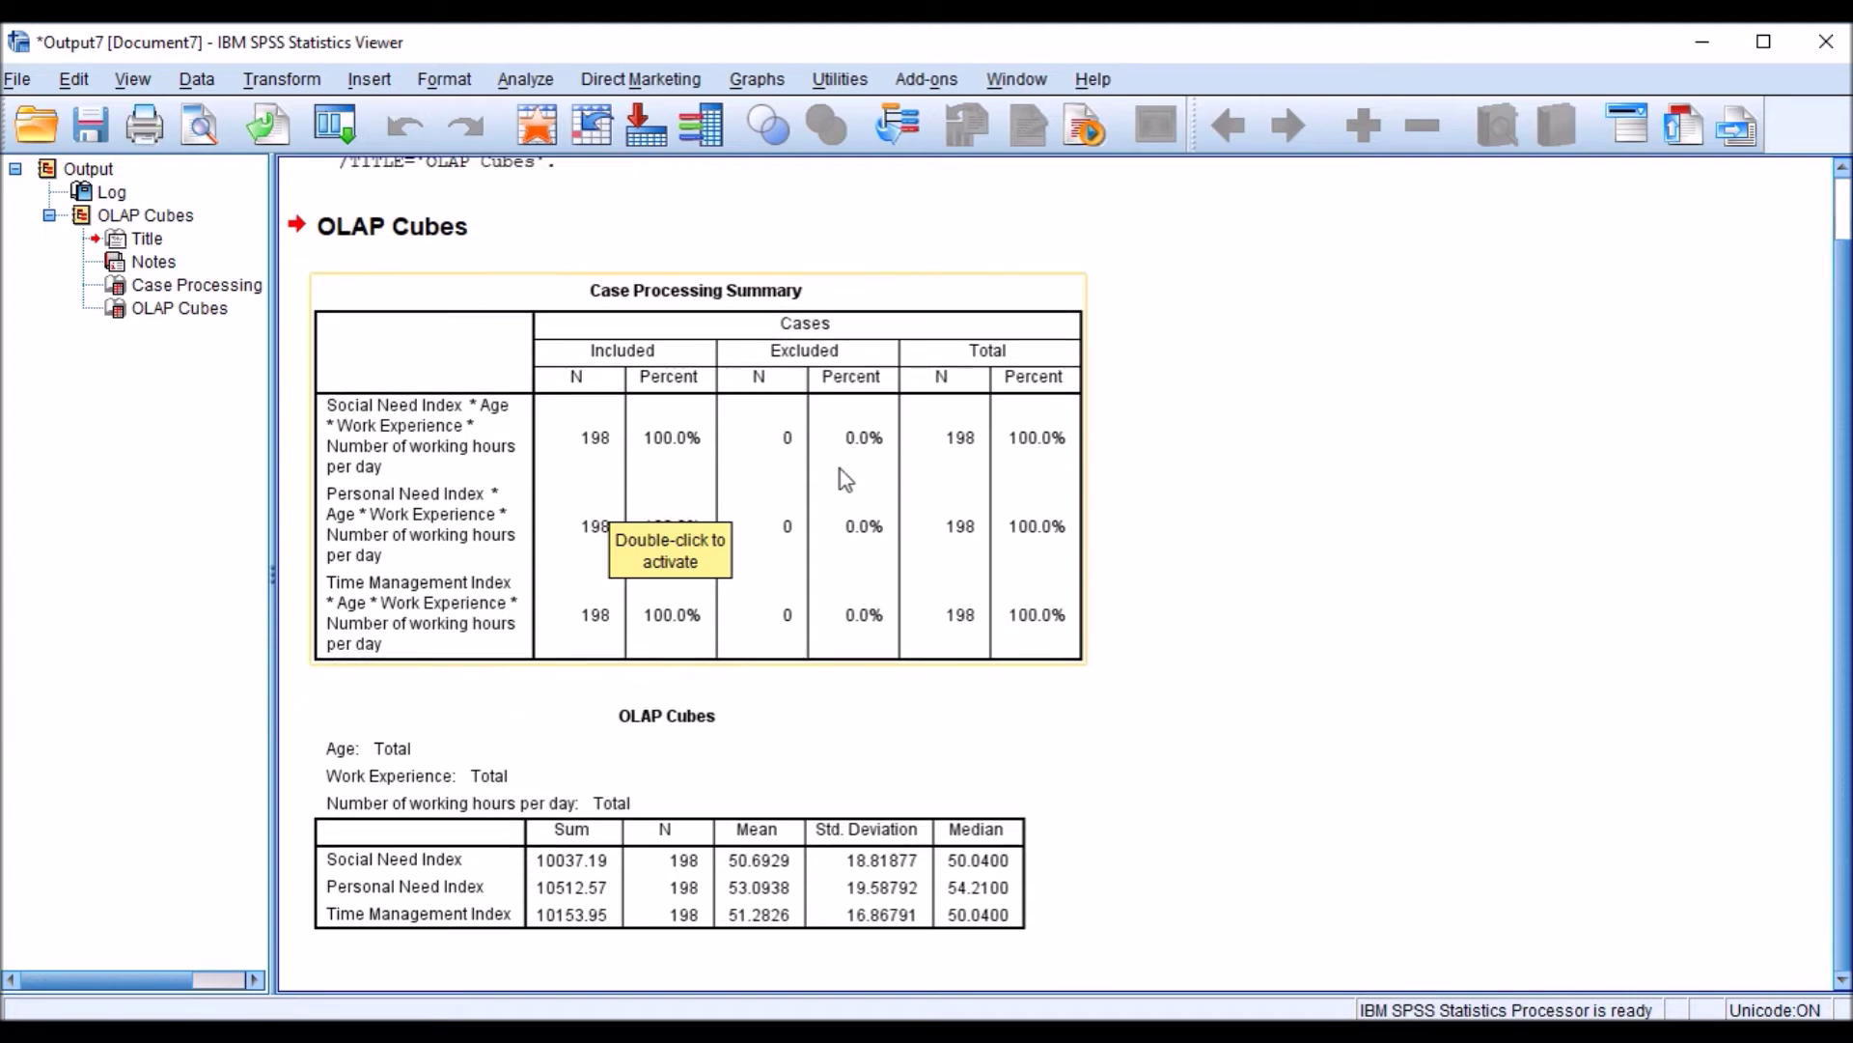
click(720, 778)
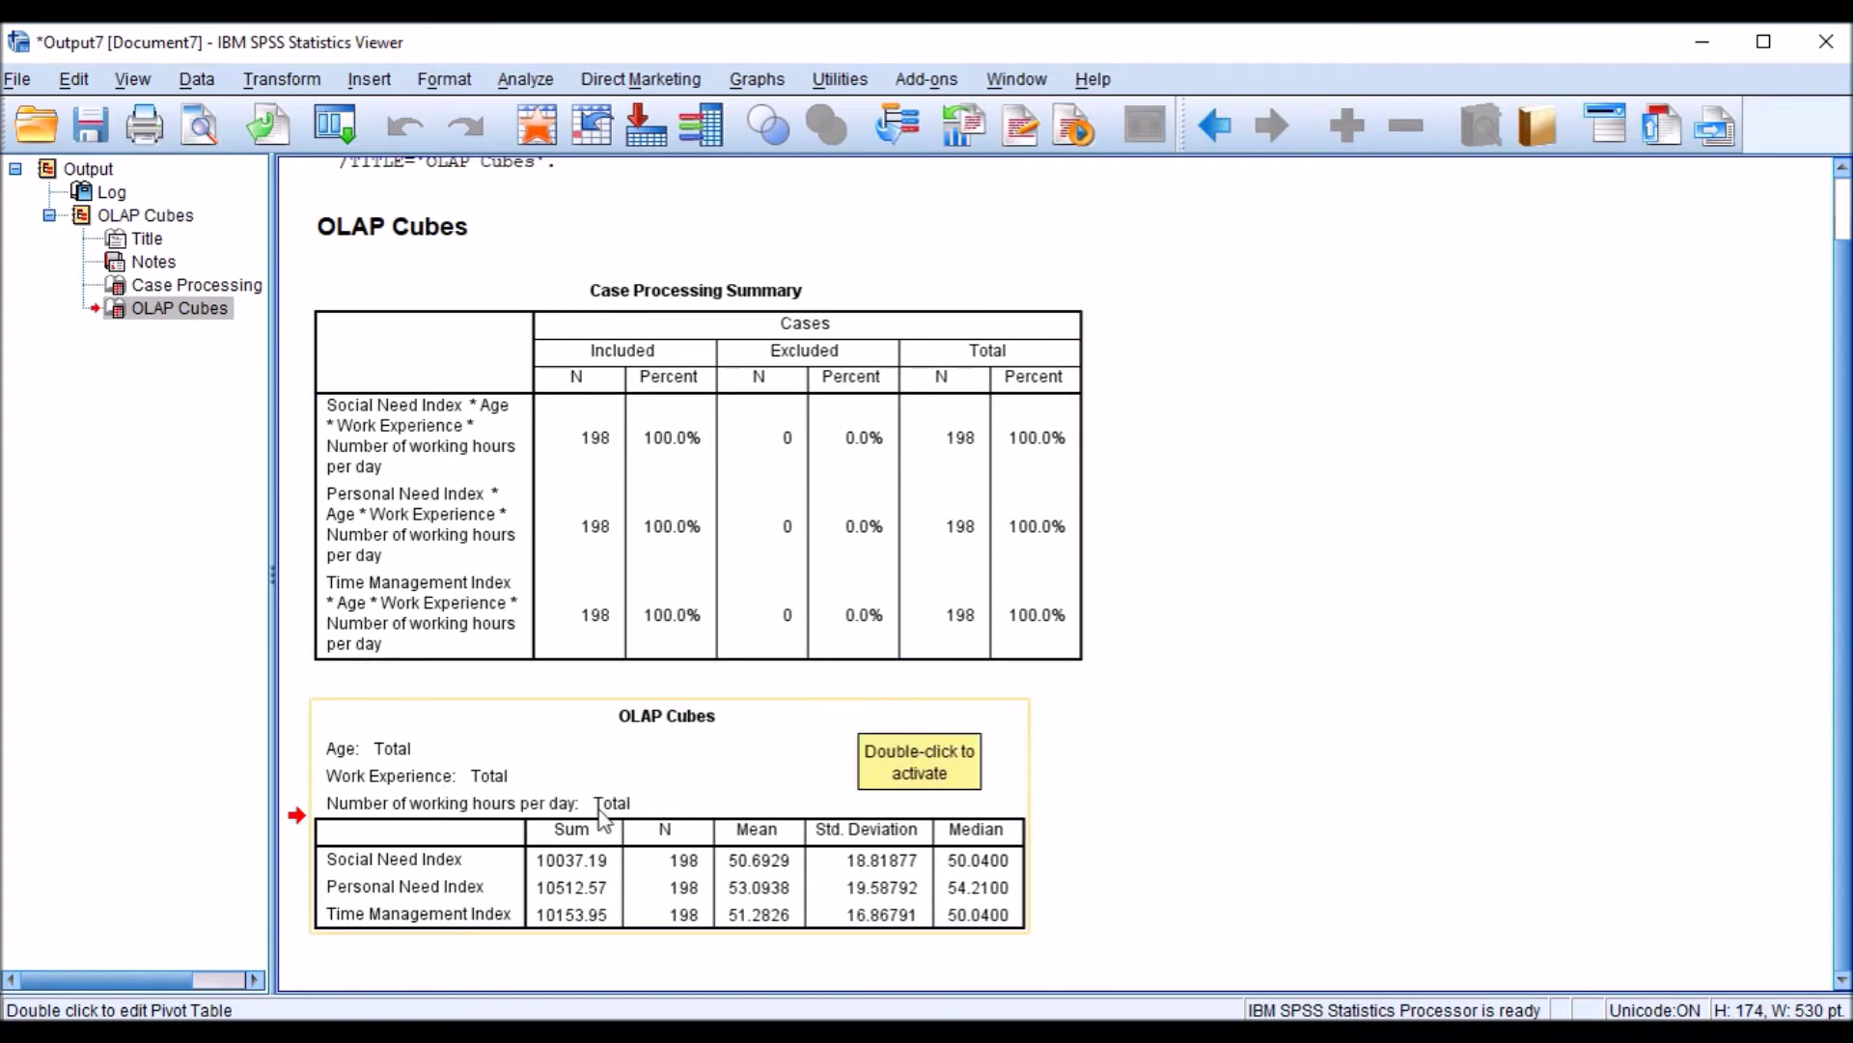
double_click(759, 726)
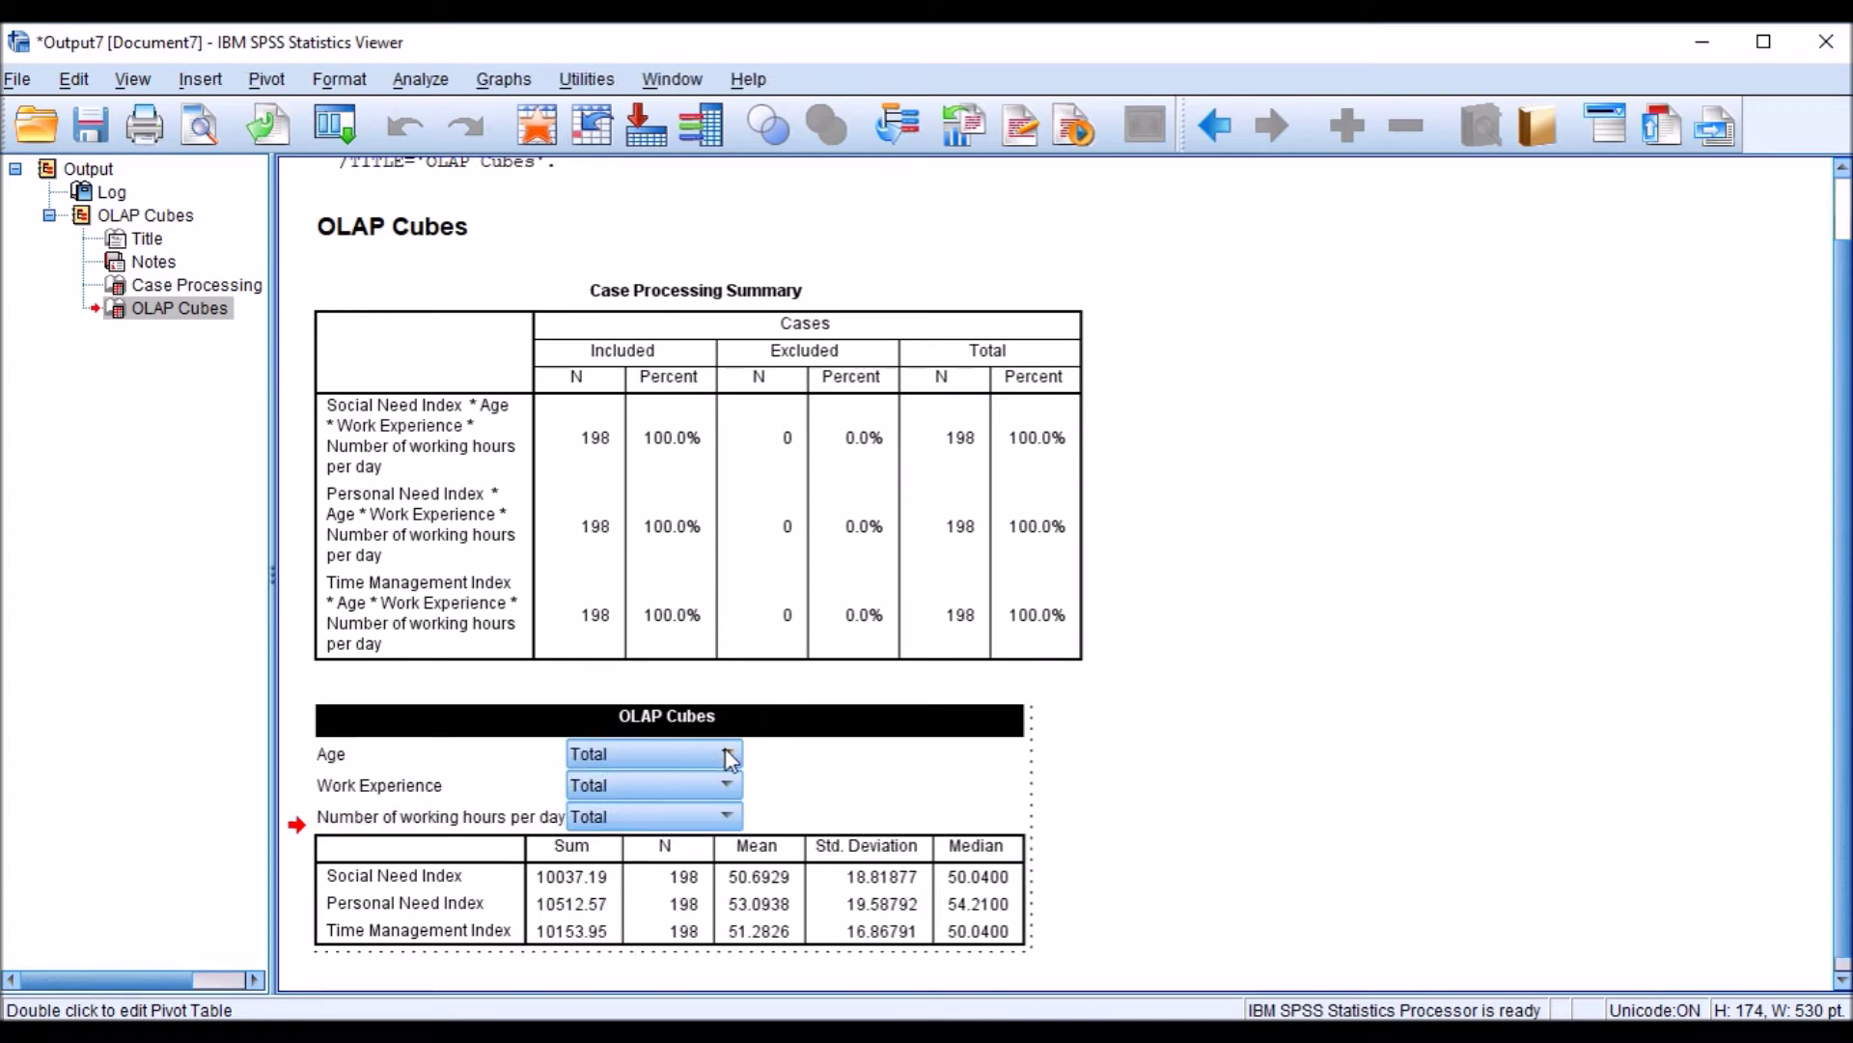
Inspect the Age, Work Experience and working-hours layer lists, leaving each at Total.
click(730, 758)
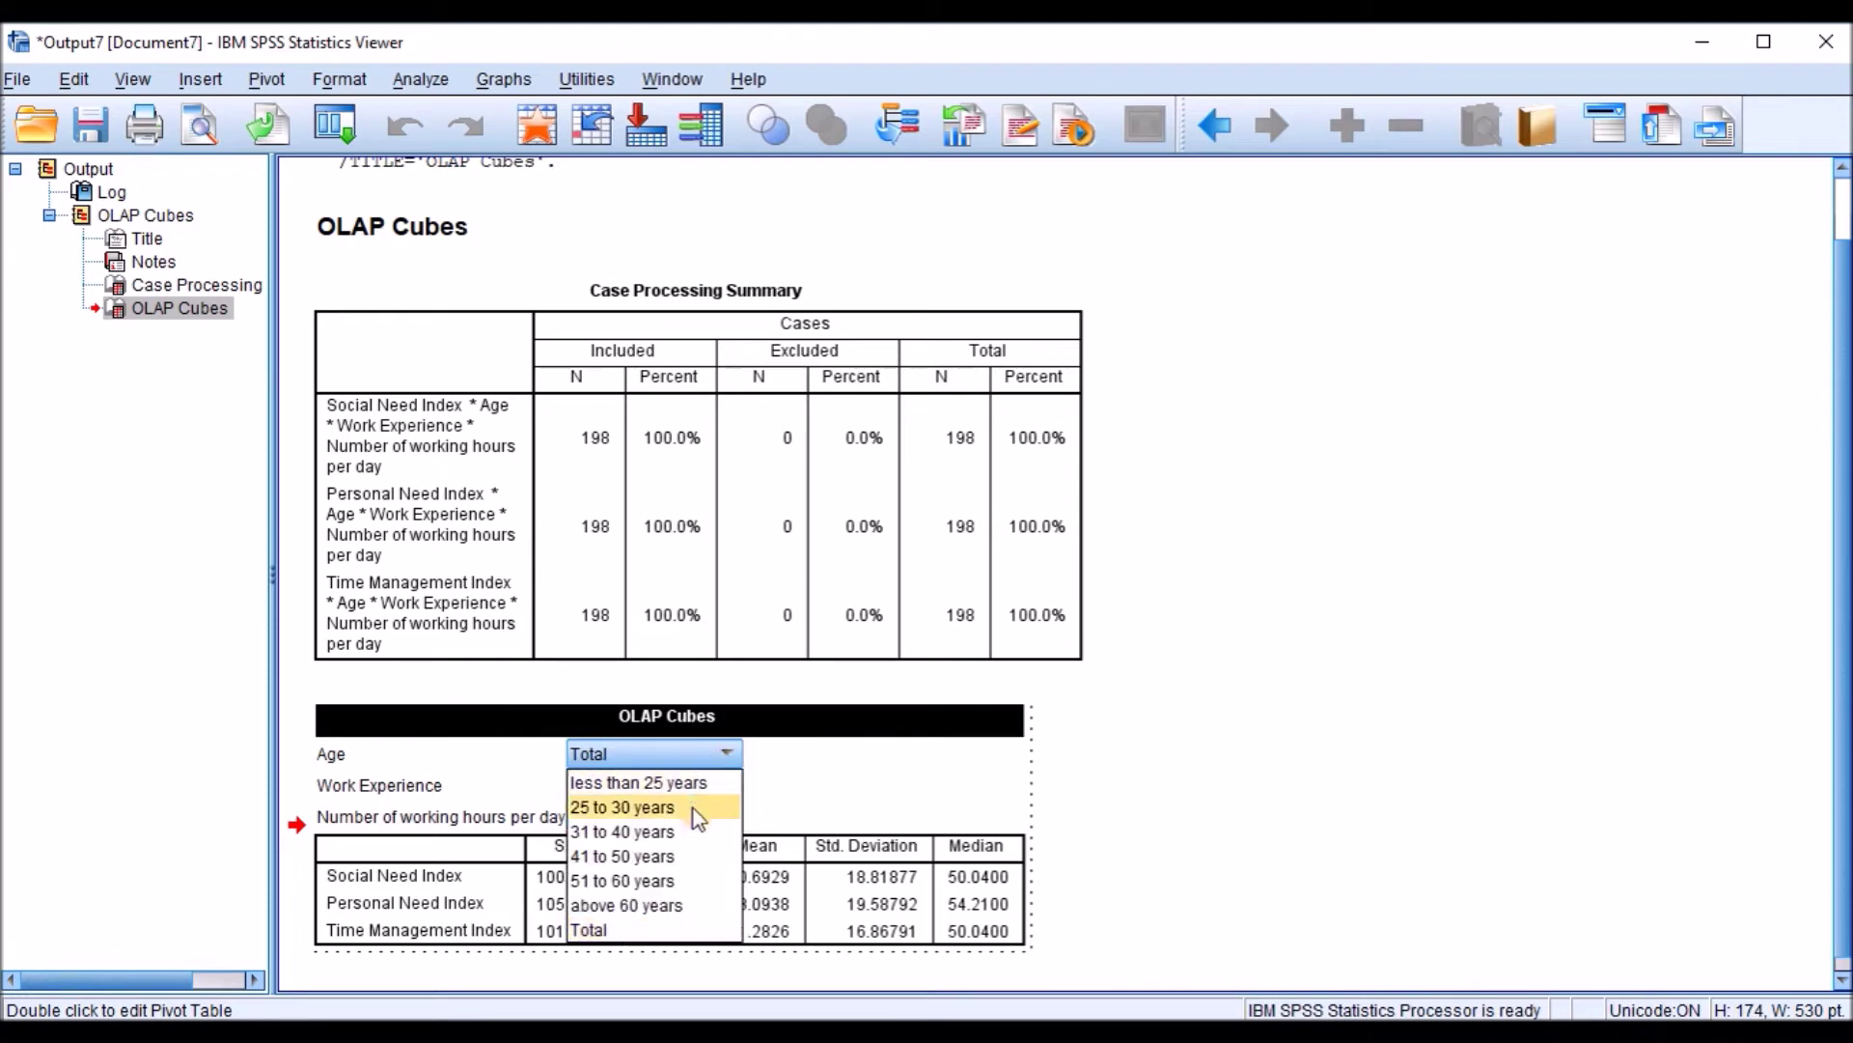
click(820, 802)
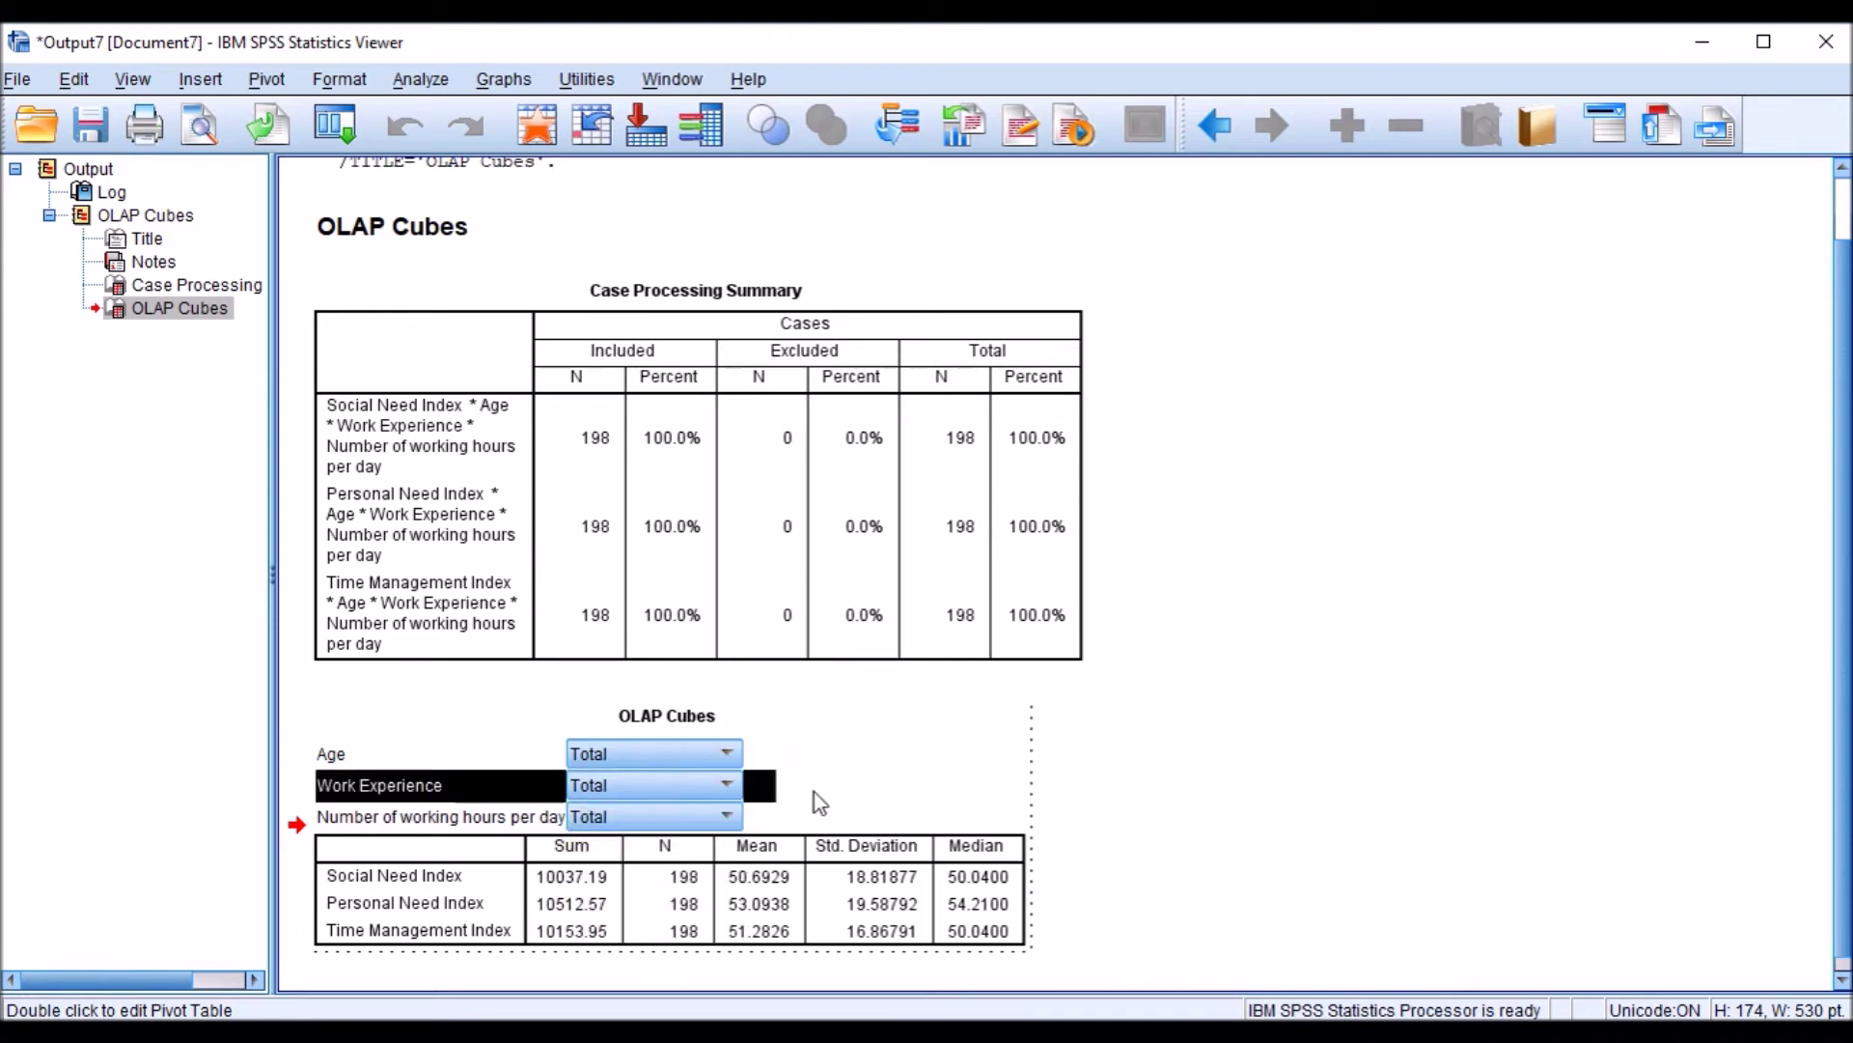
click(726, 786)
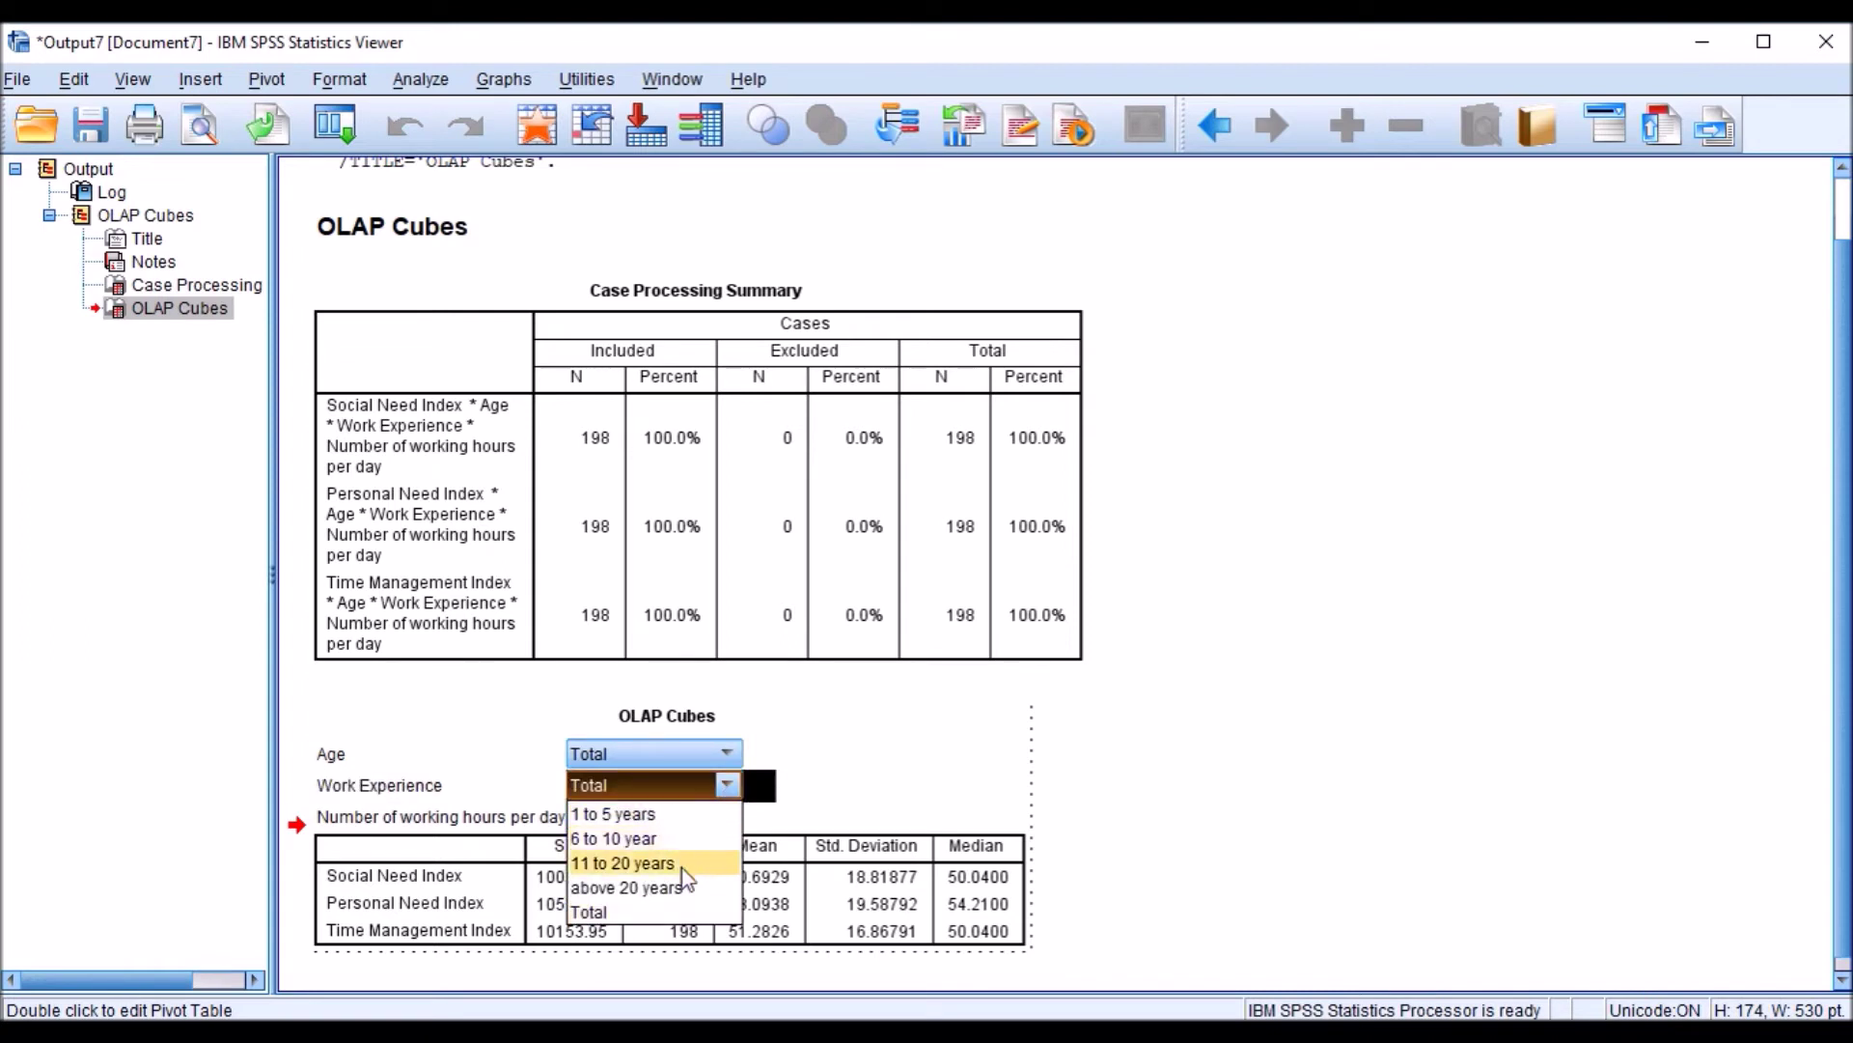
click(890, 769)
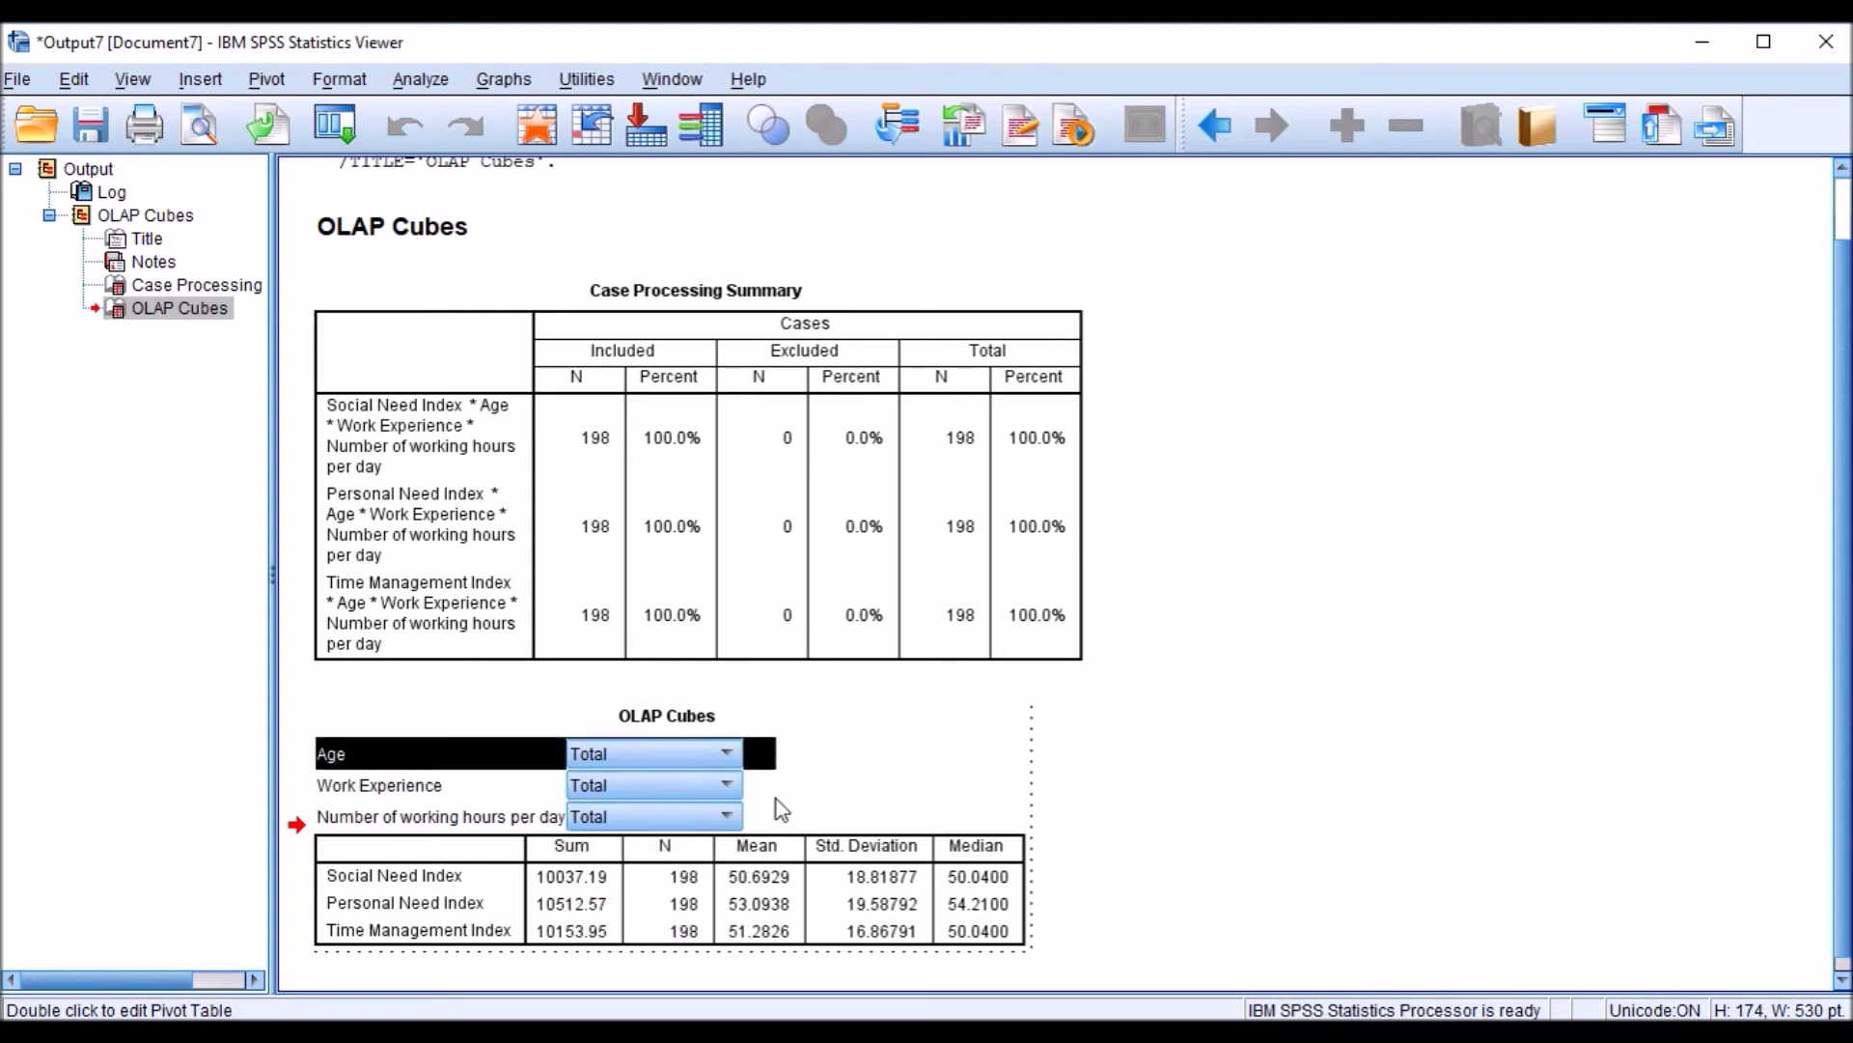
click(727, 817)
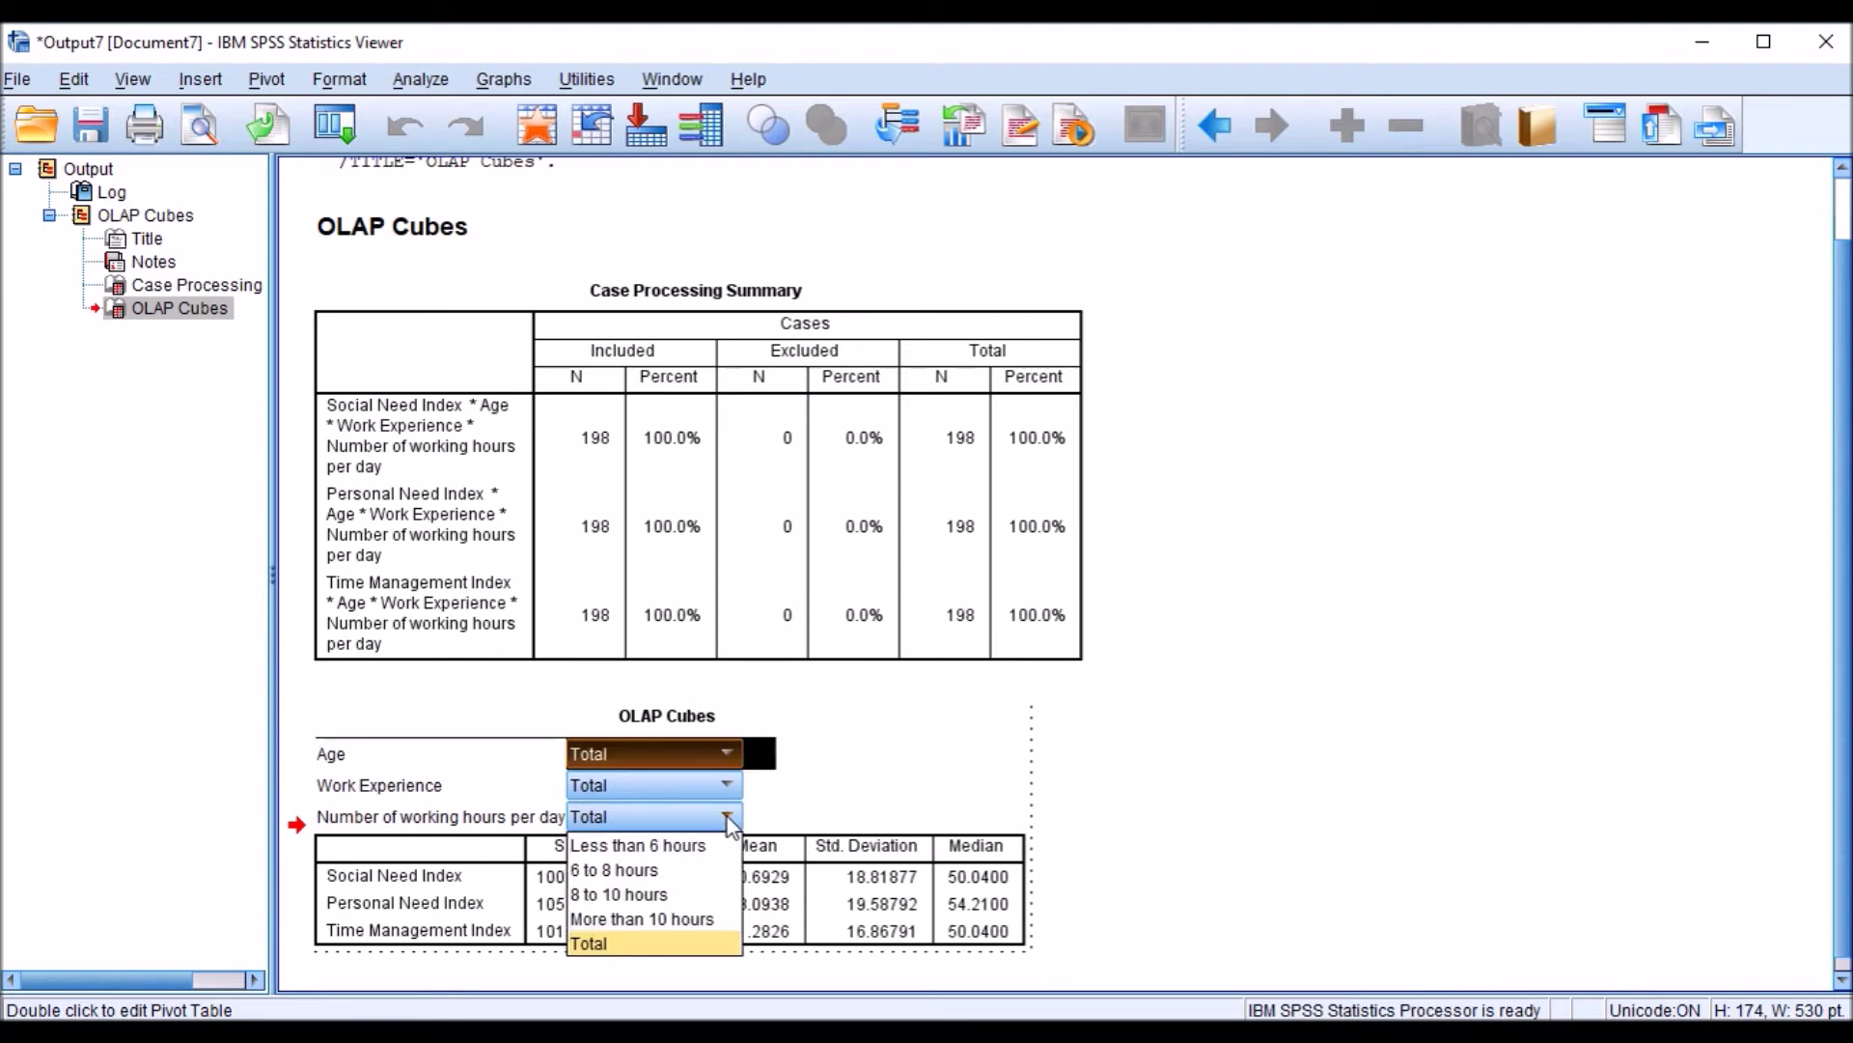
click(917, 792)
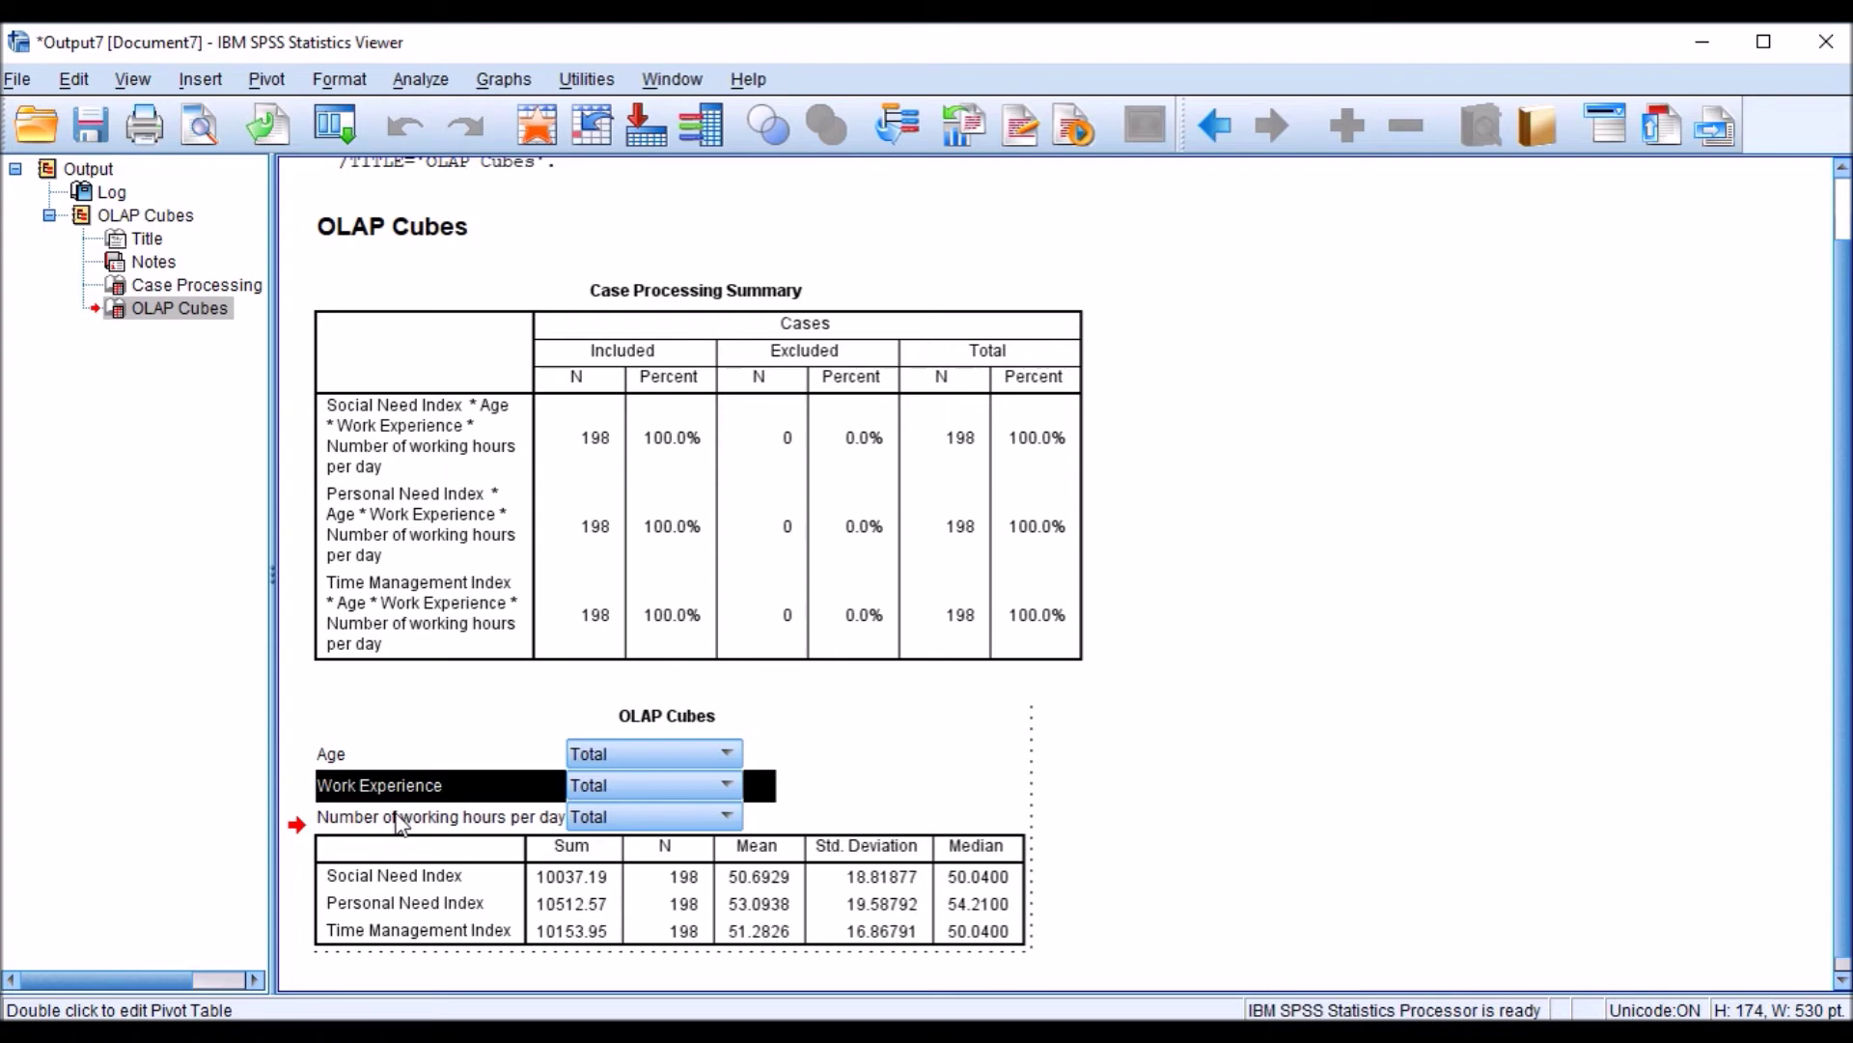
click(376, 761)
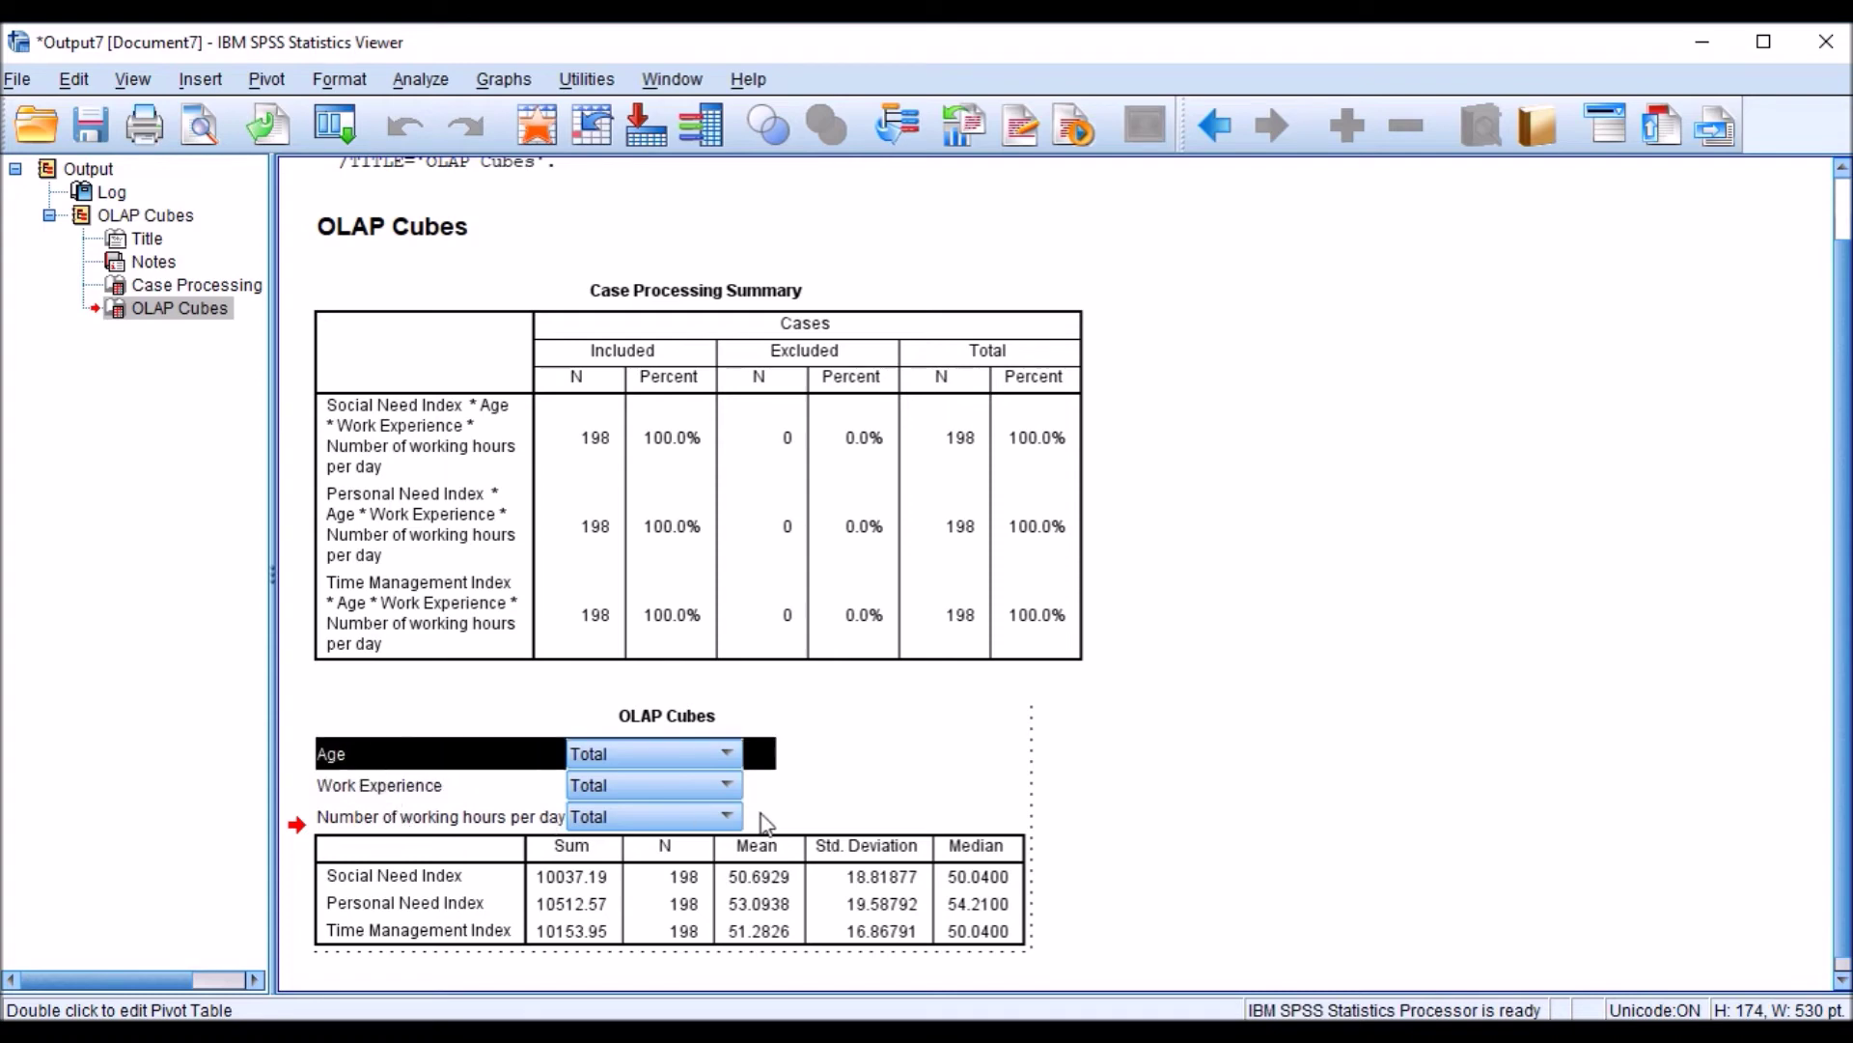
click(734, 758)
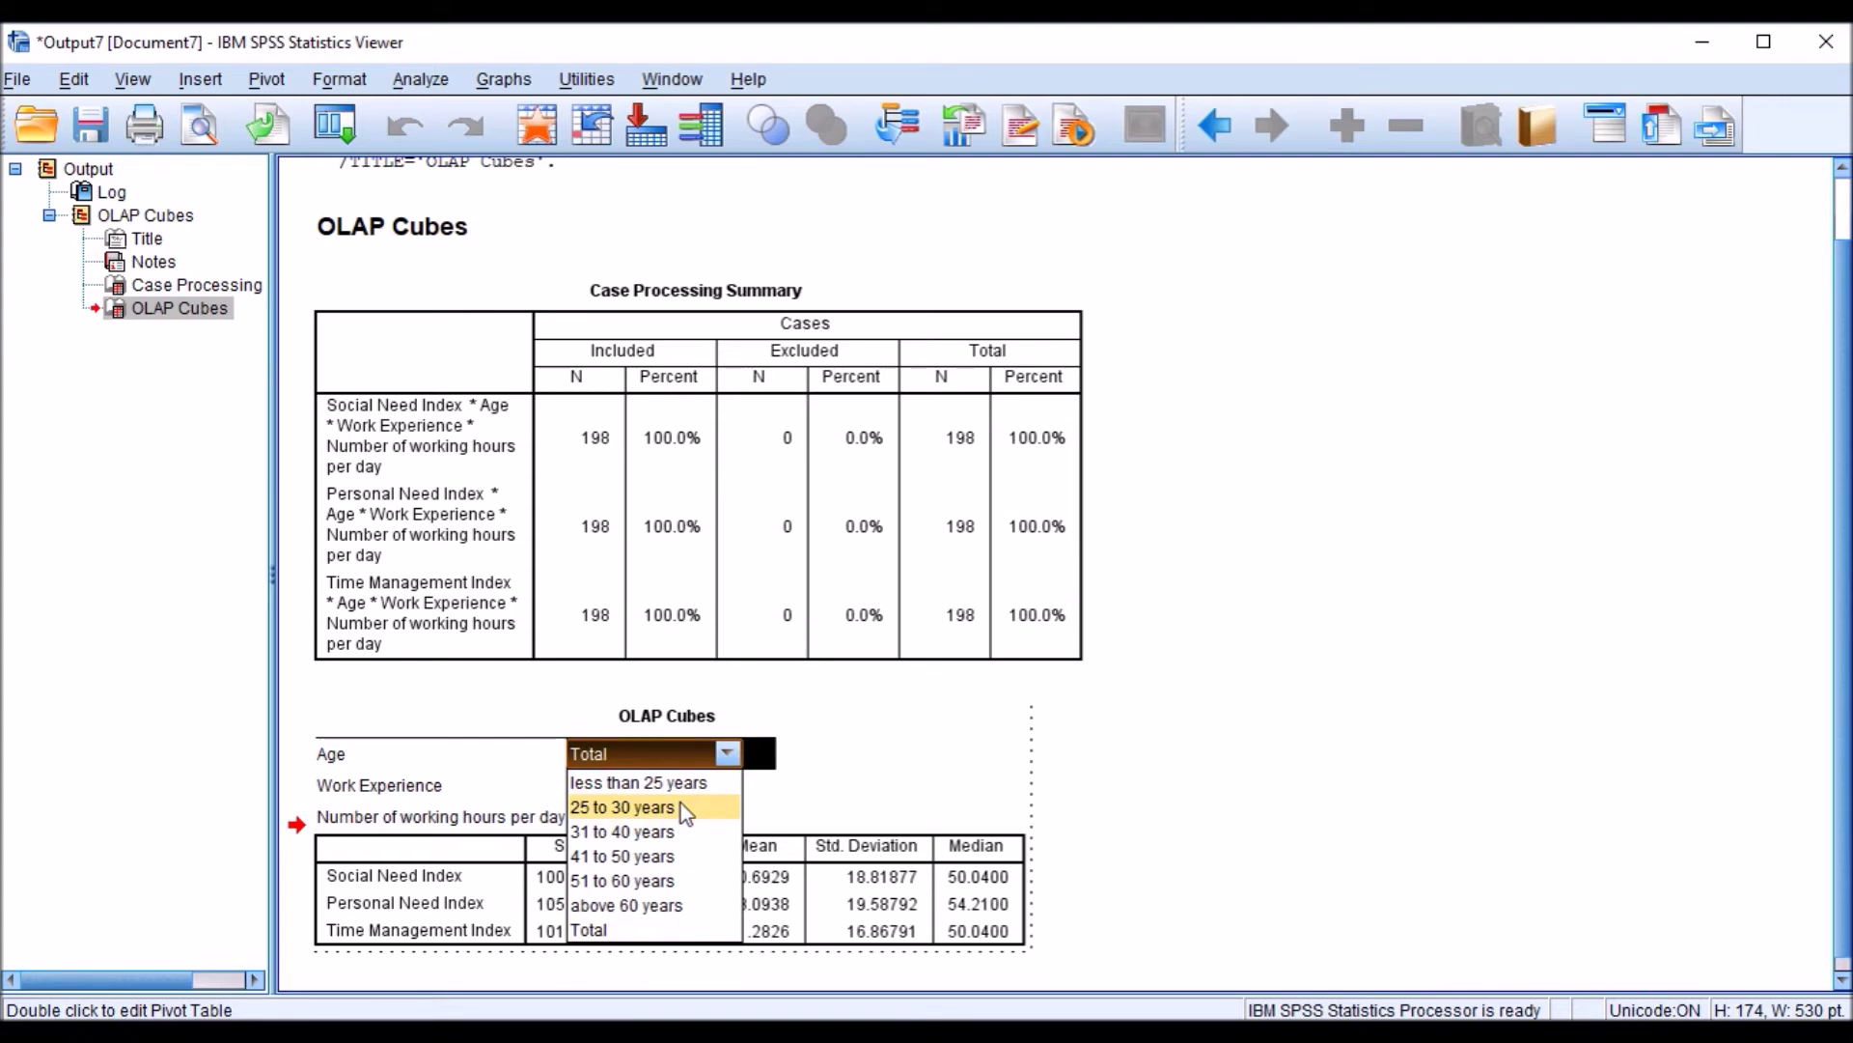
Filter the layers to 25 to 30 years, 6 to 10 year and 6 to 8 hours.
click(680, 807)
click(729, 786)
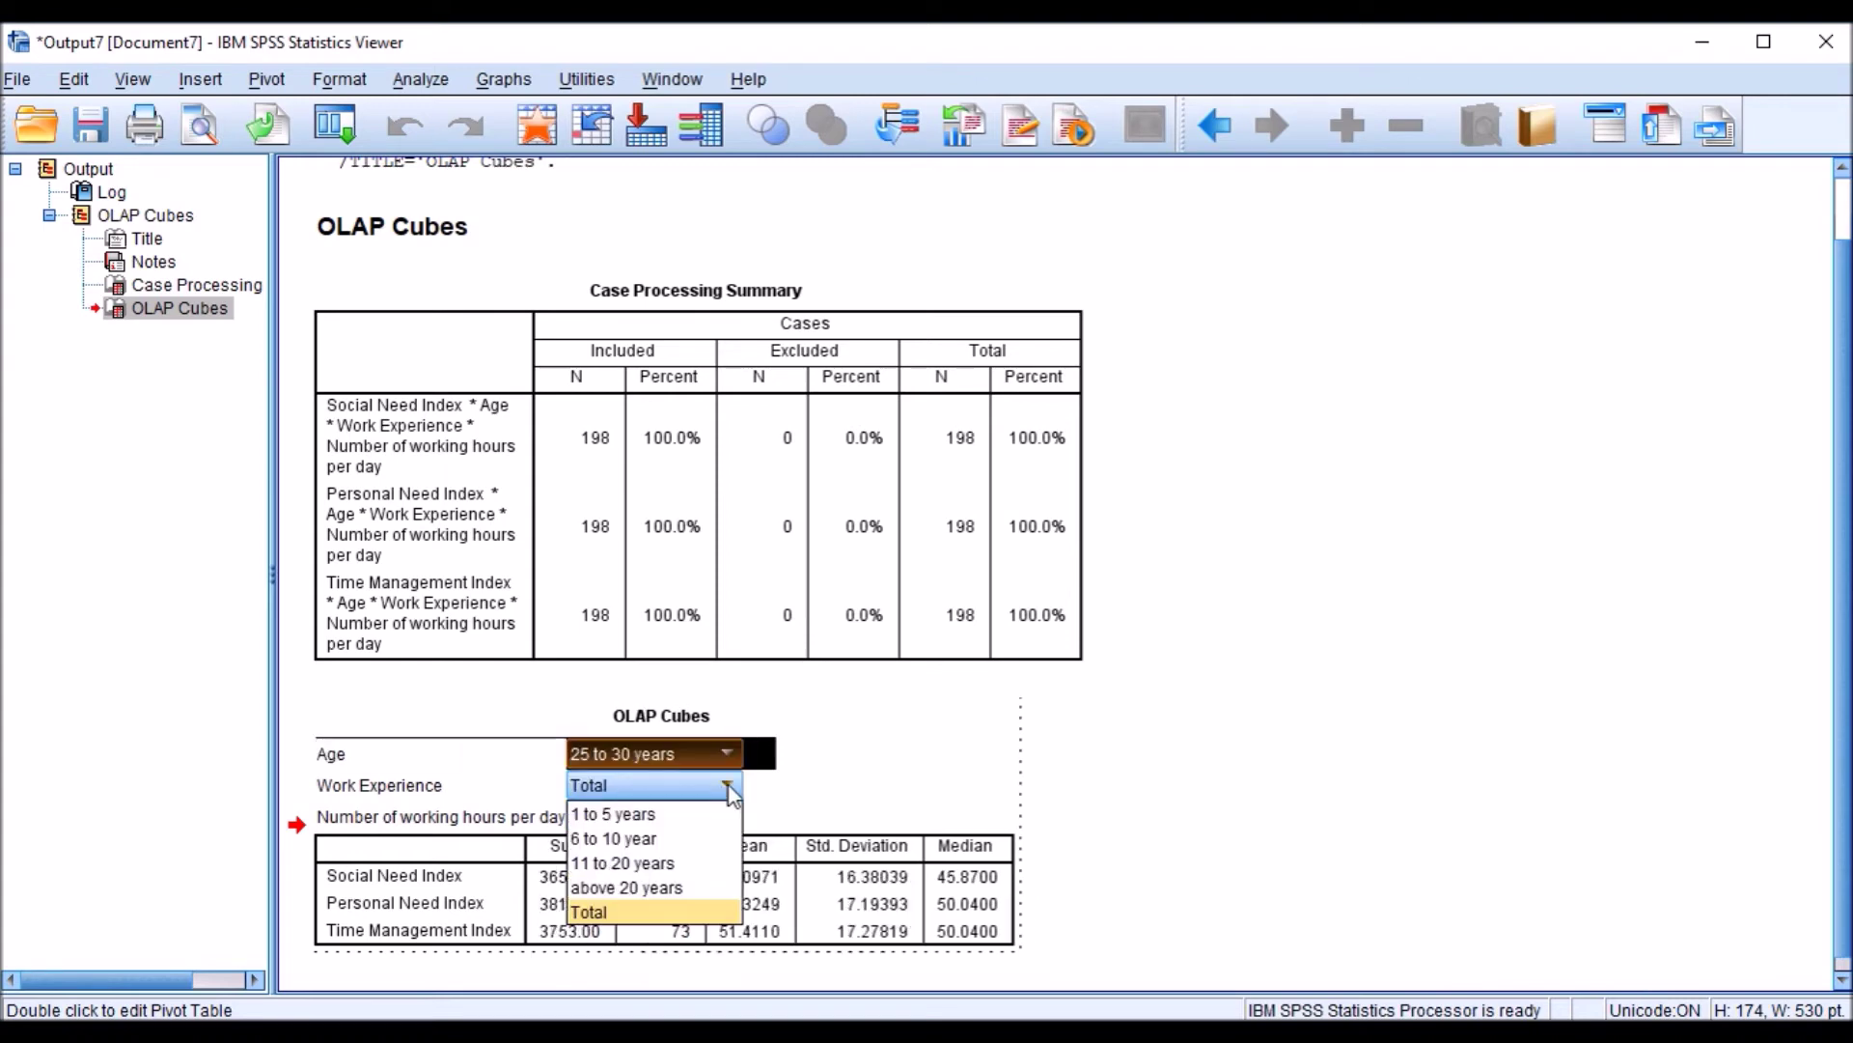
click(703, 836)
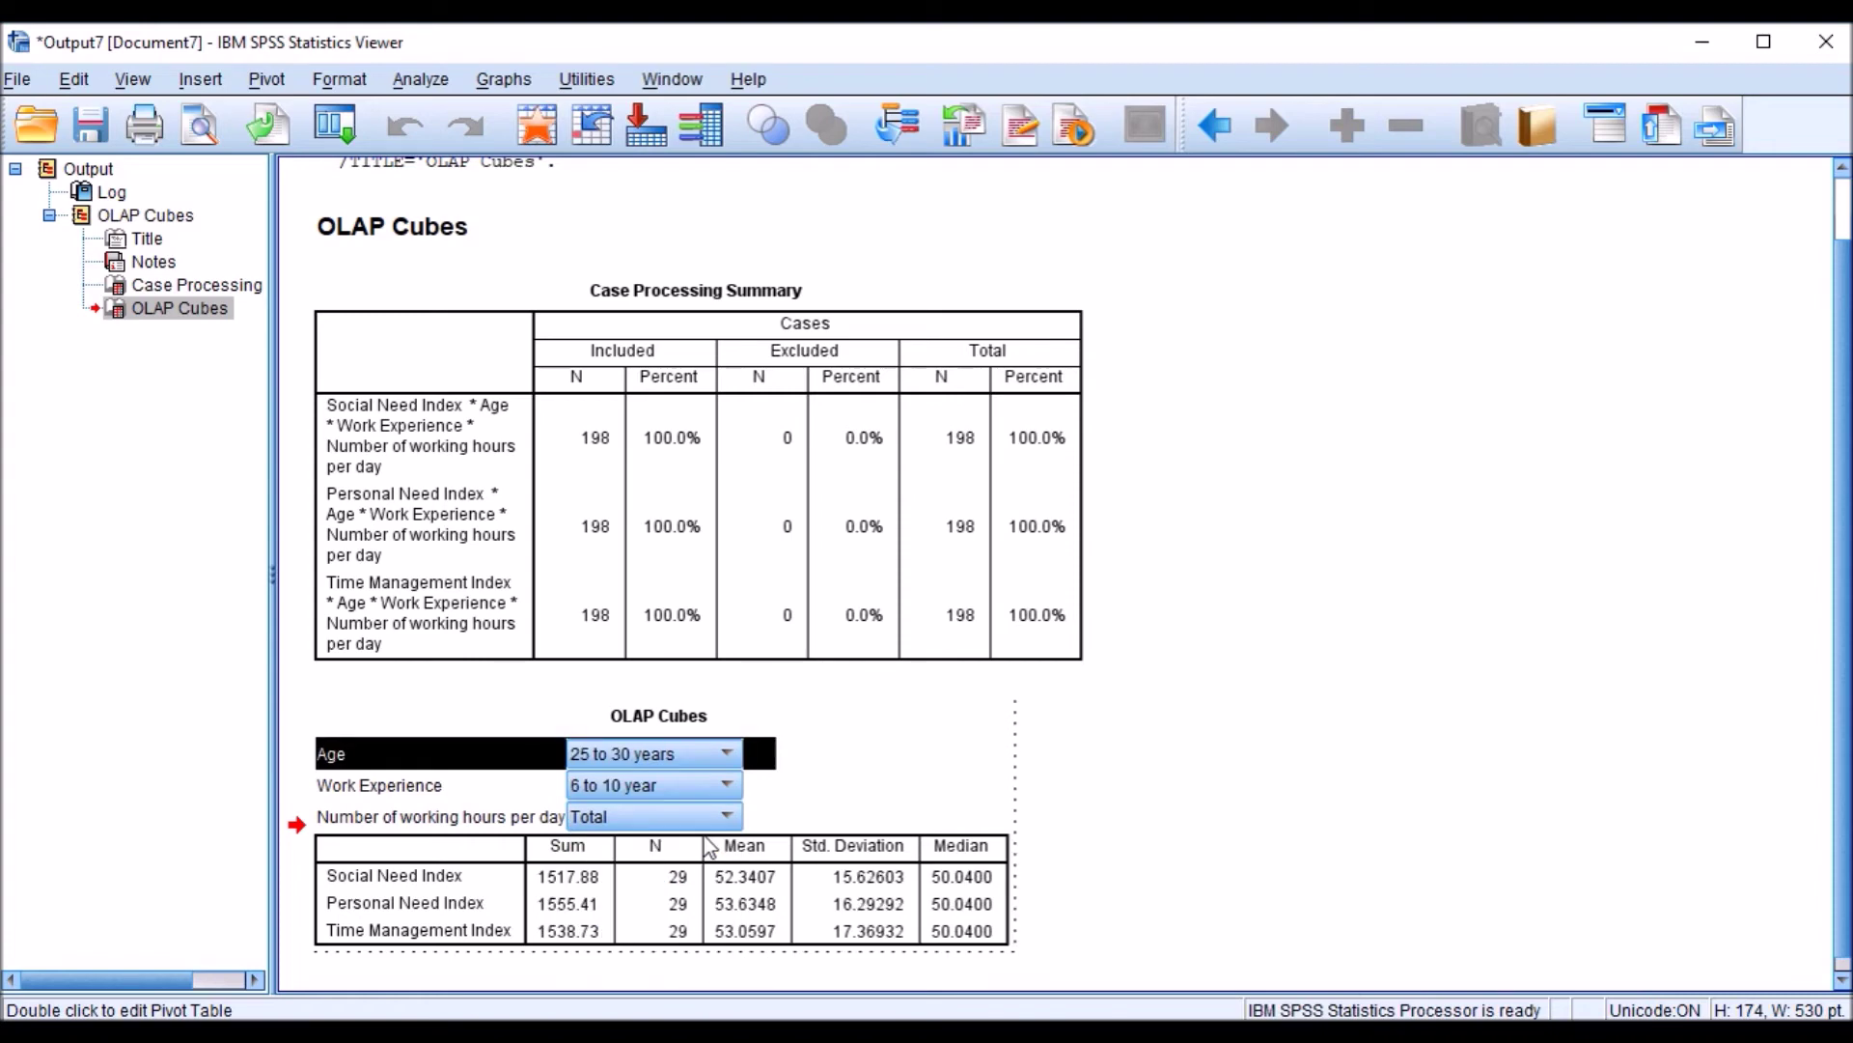
click(728, 819)
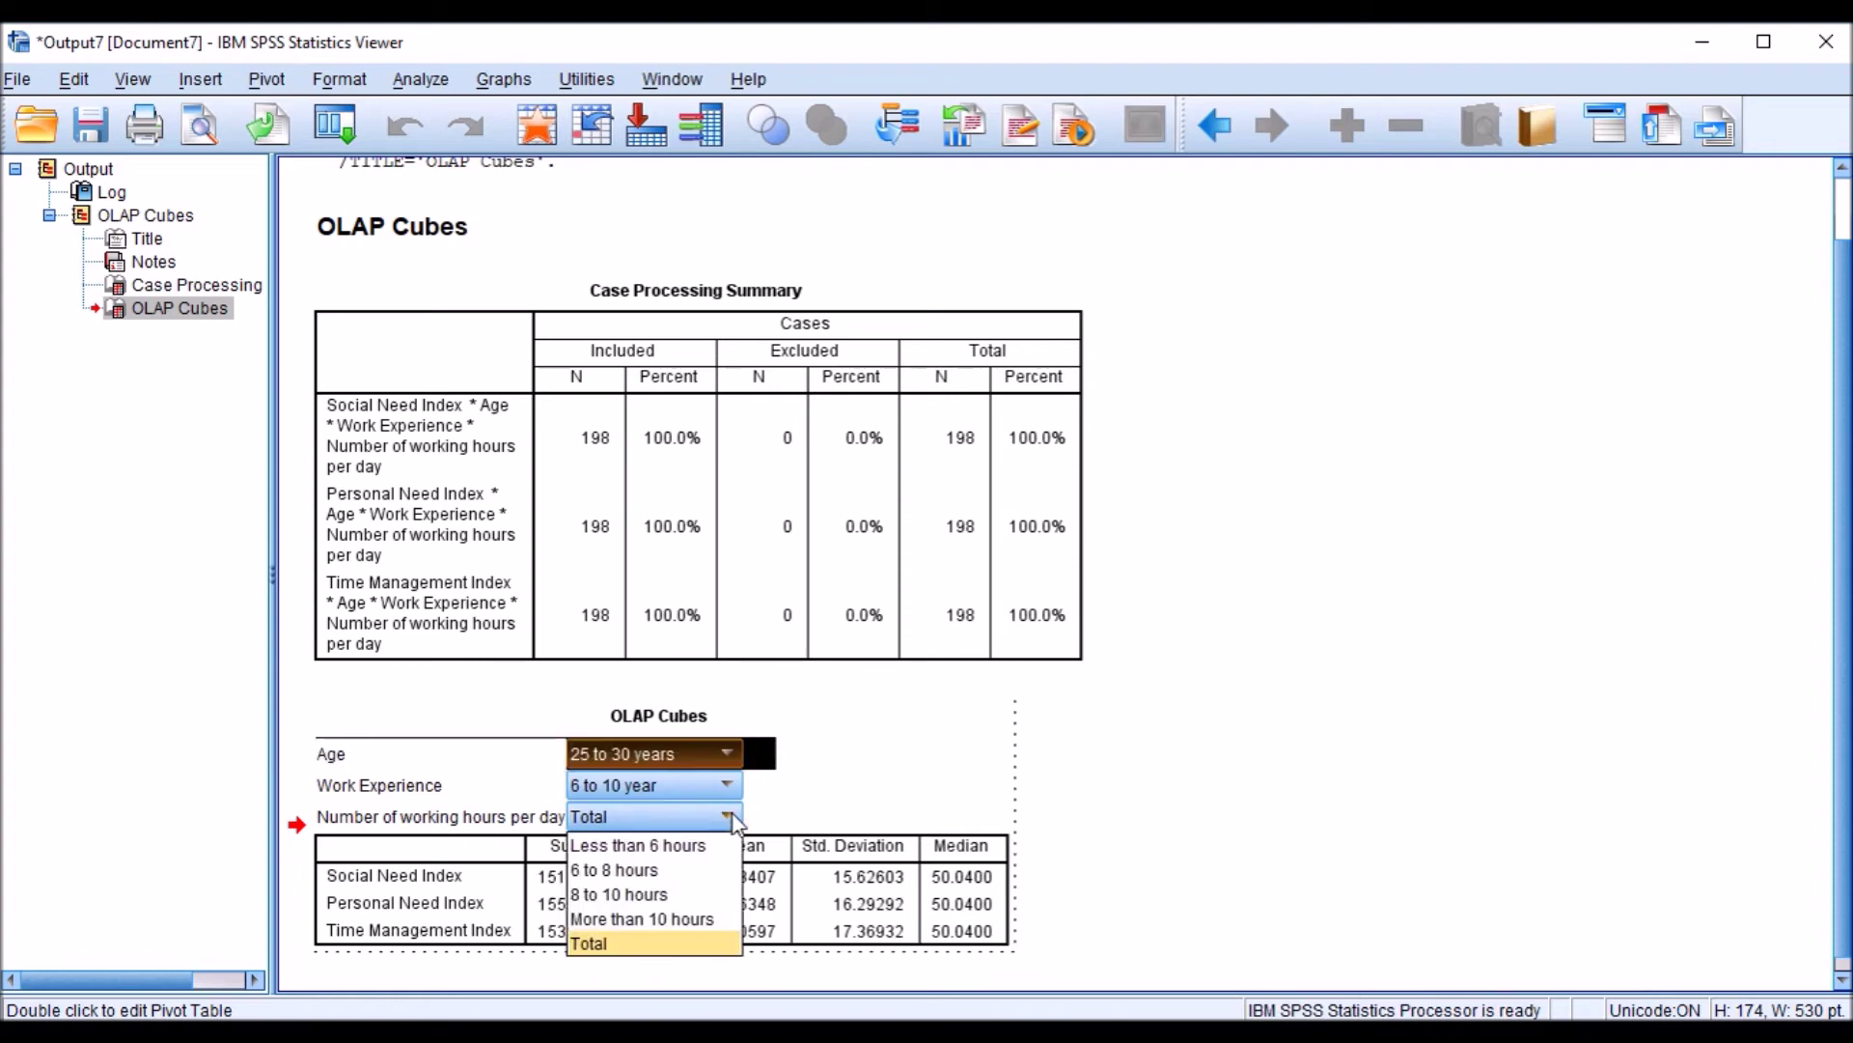
click(712, 872)
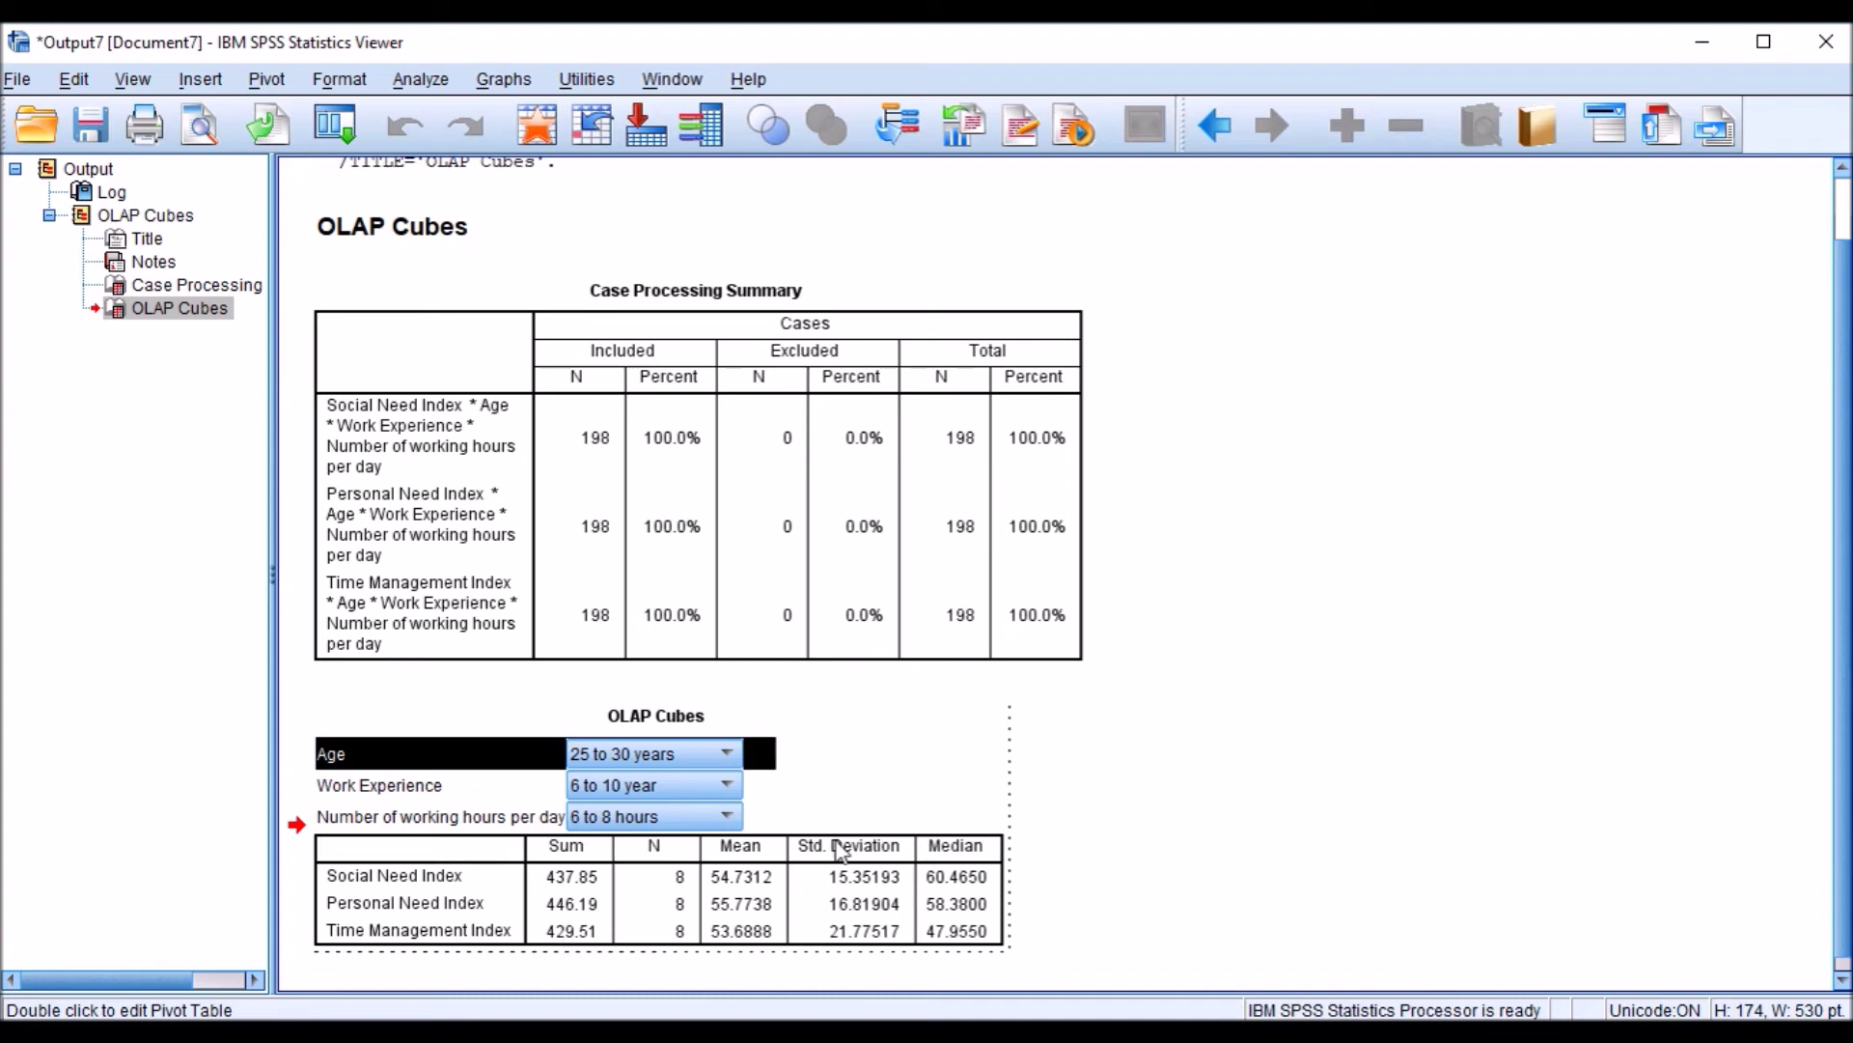
click(906, 747)
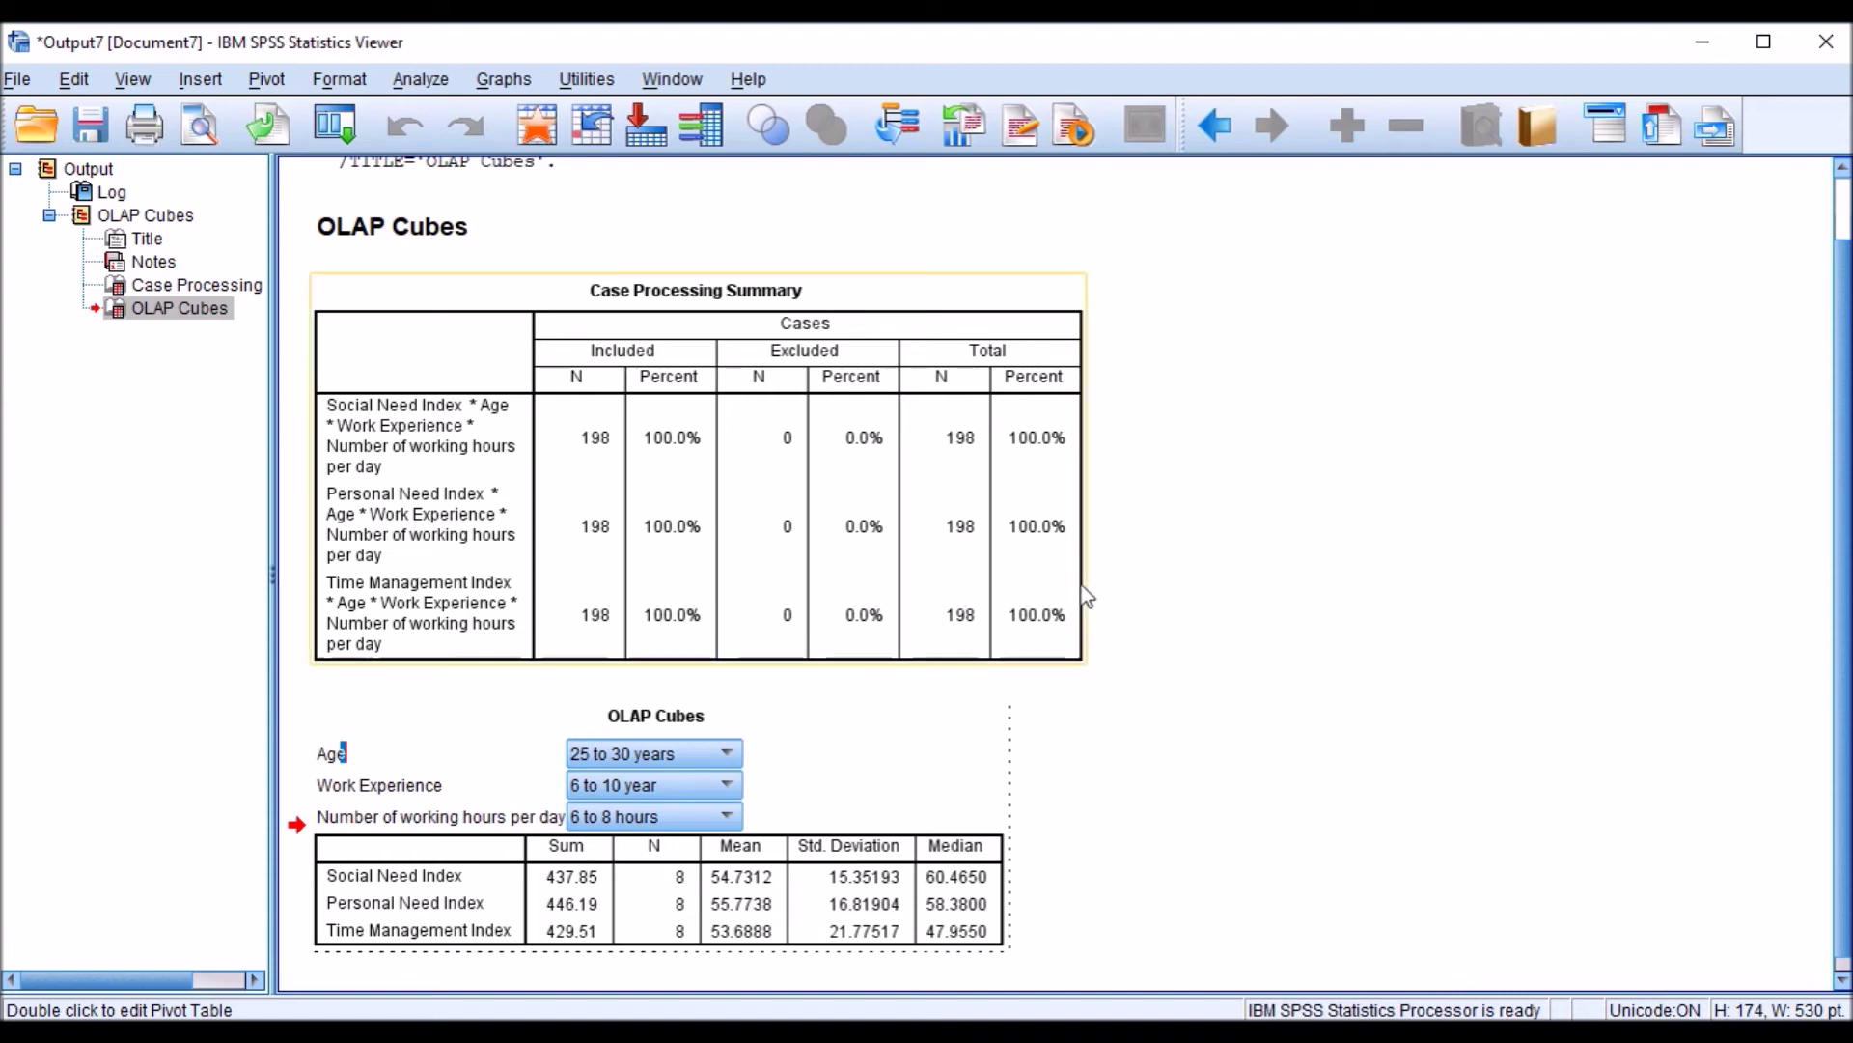
click(1012, 661)
click(861, 771)
Move working hours, Work Experience and Age from the layers into the columns.
double_click(861, 770)
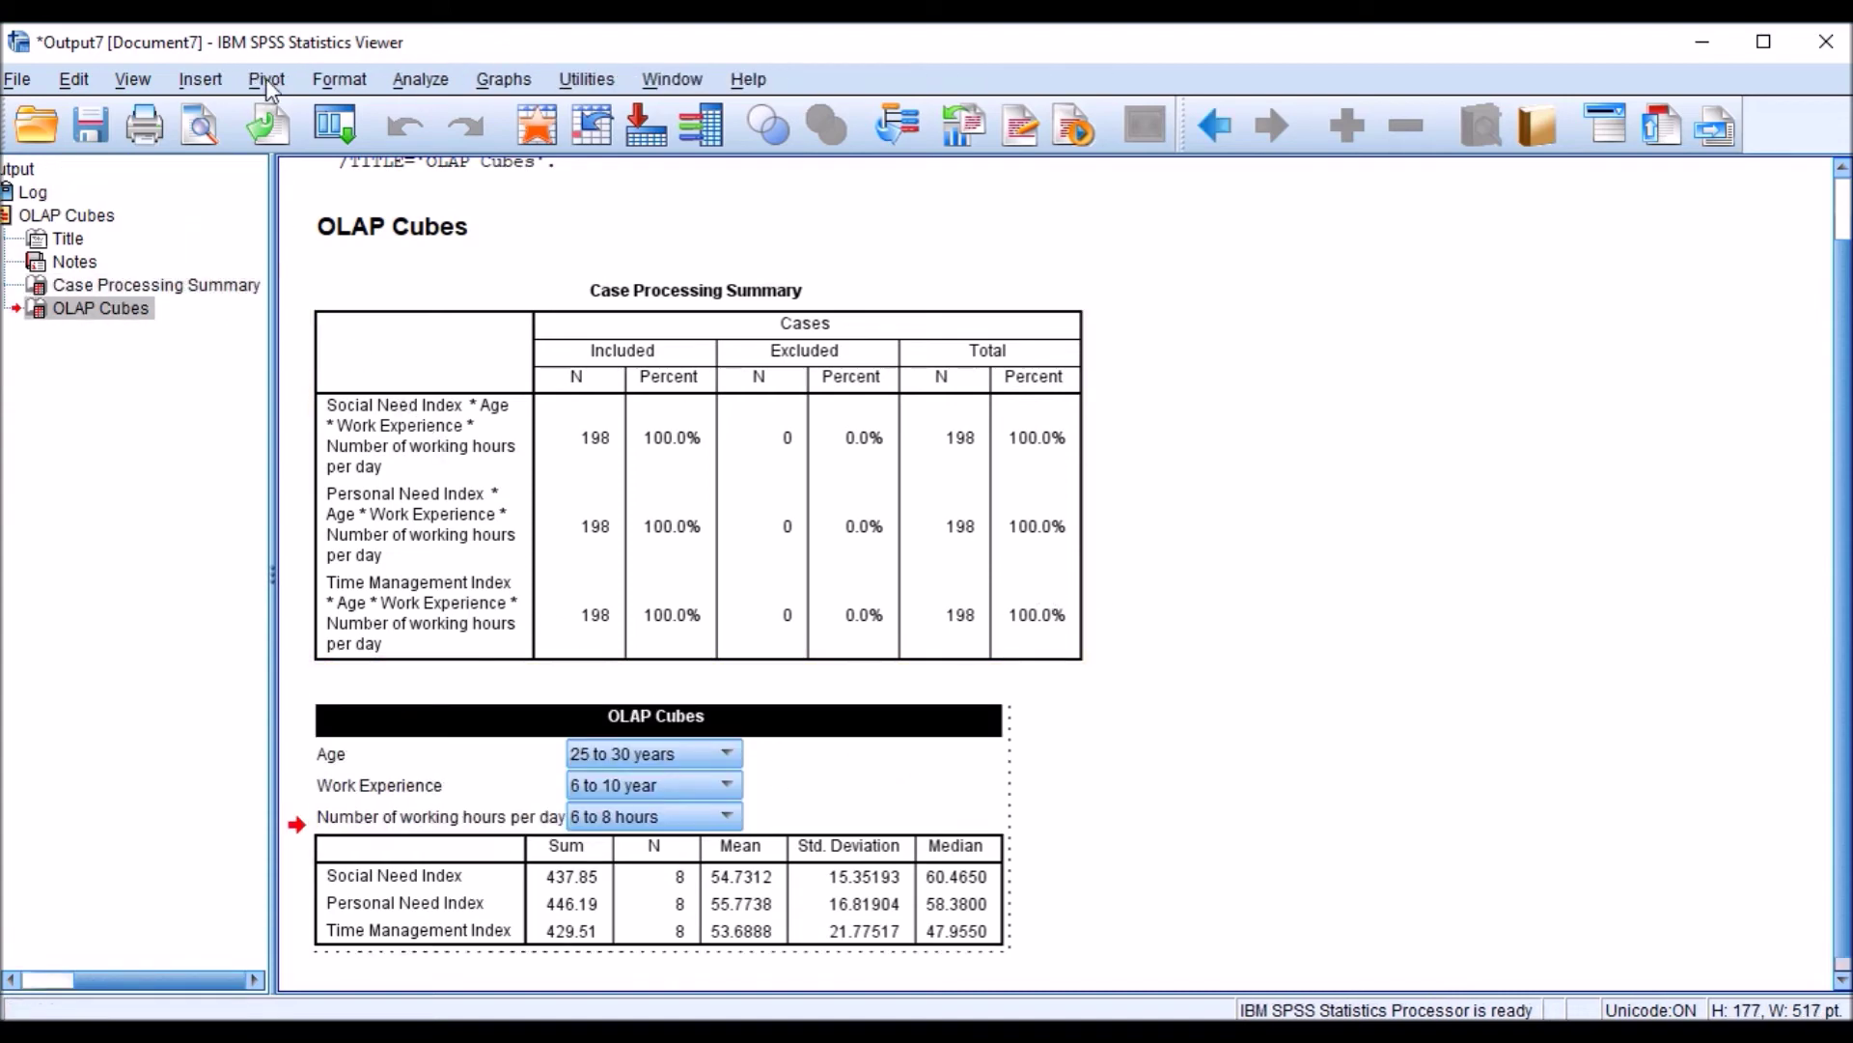
click(266, 81)
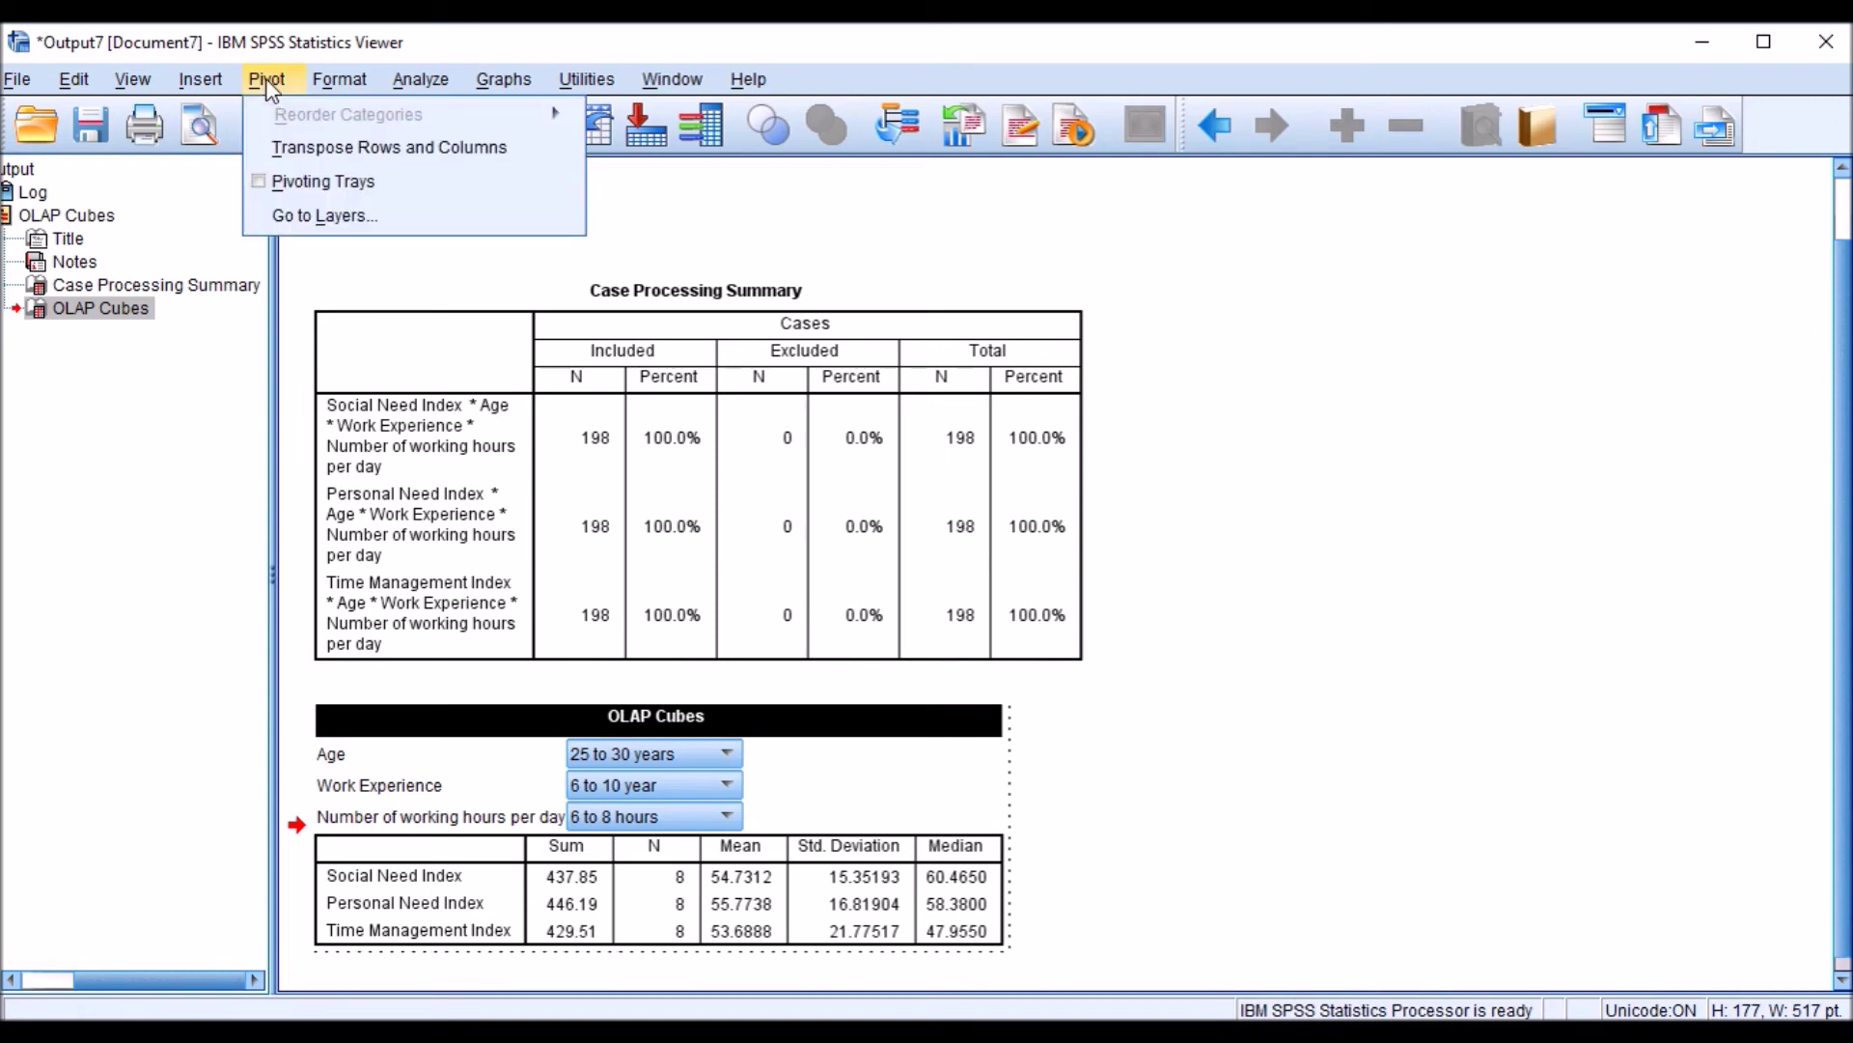
click(301, 182)
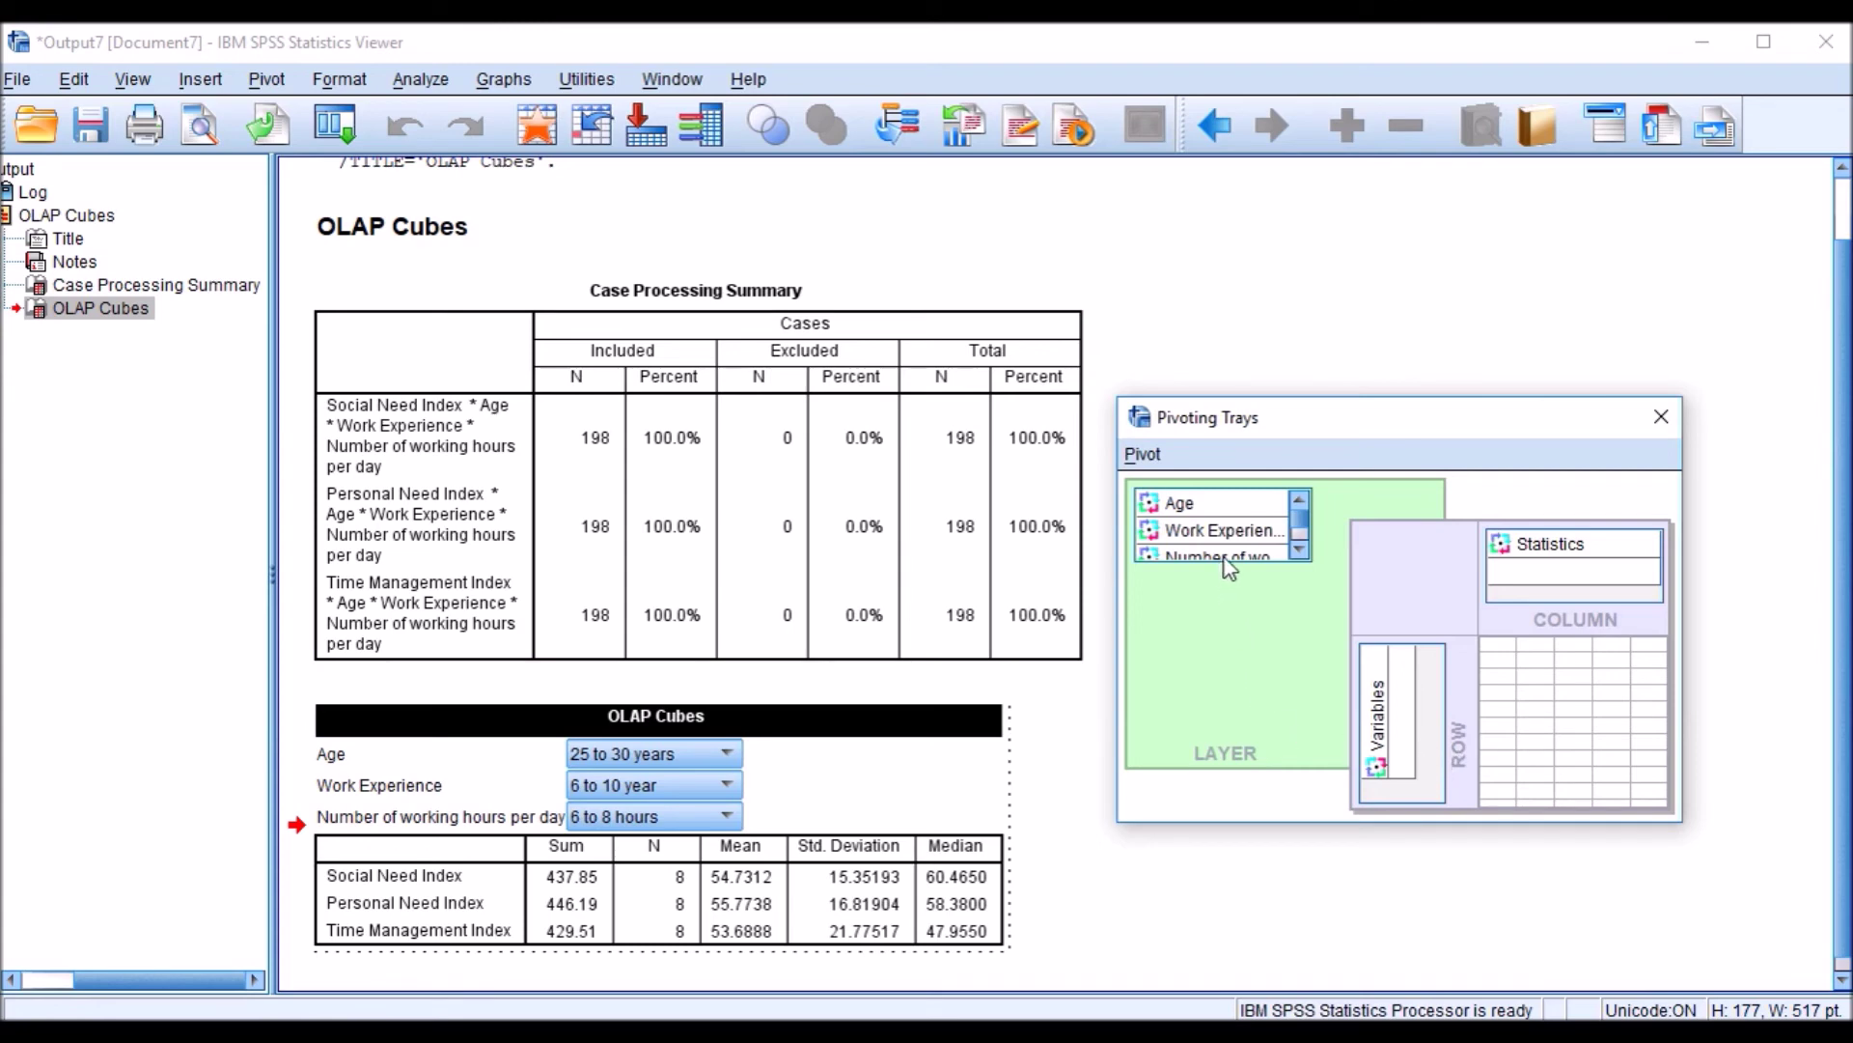
drag(1240, 558, 1525, 565)
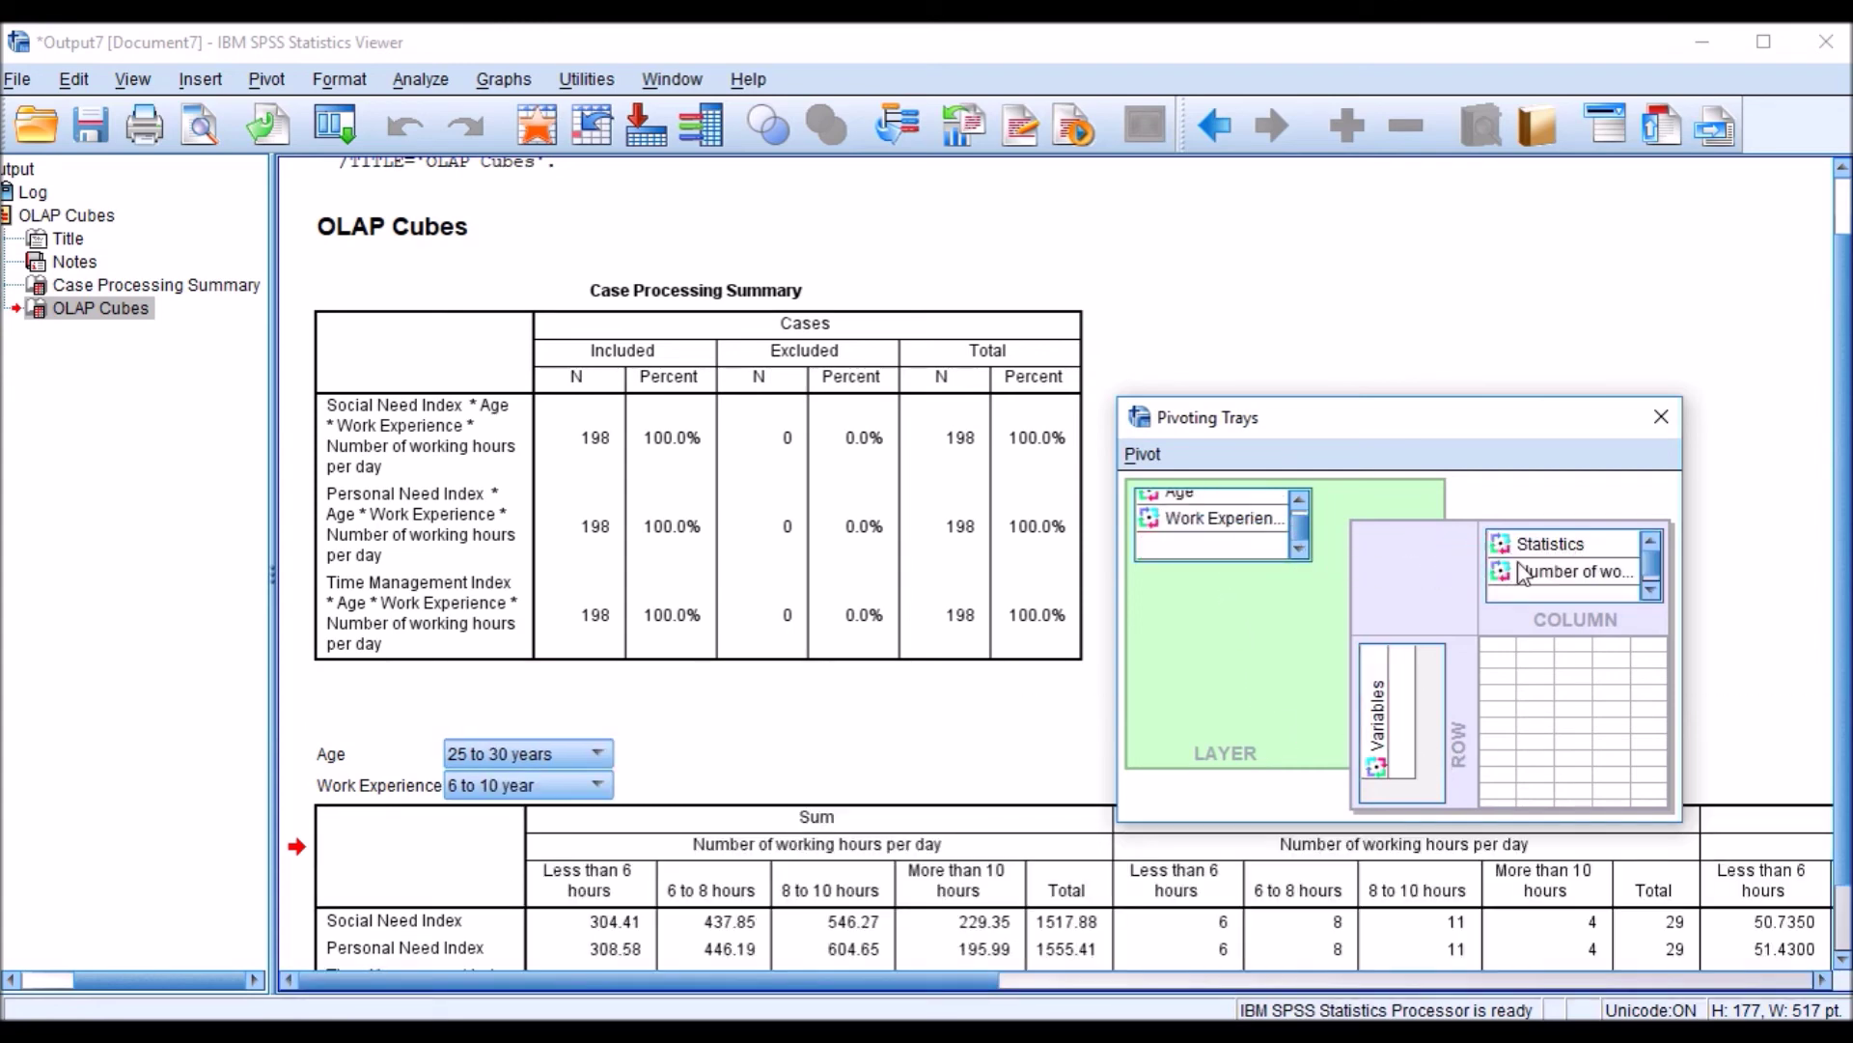
drag(1255, 519, 1502, 591)
drag(1243, 506, 1508, 610)
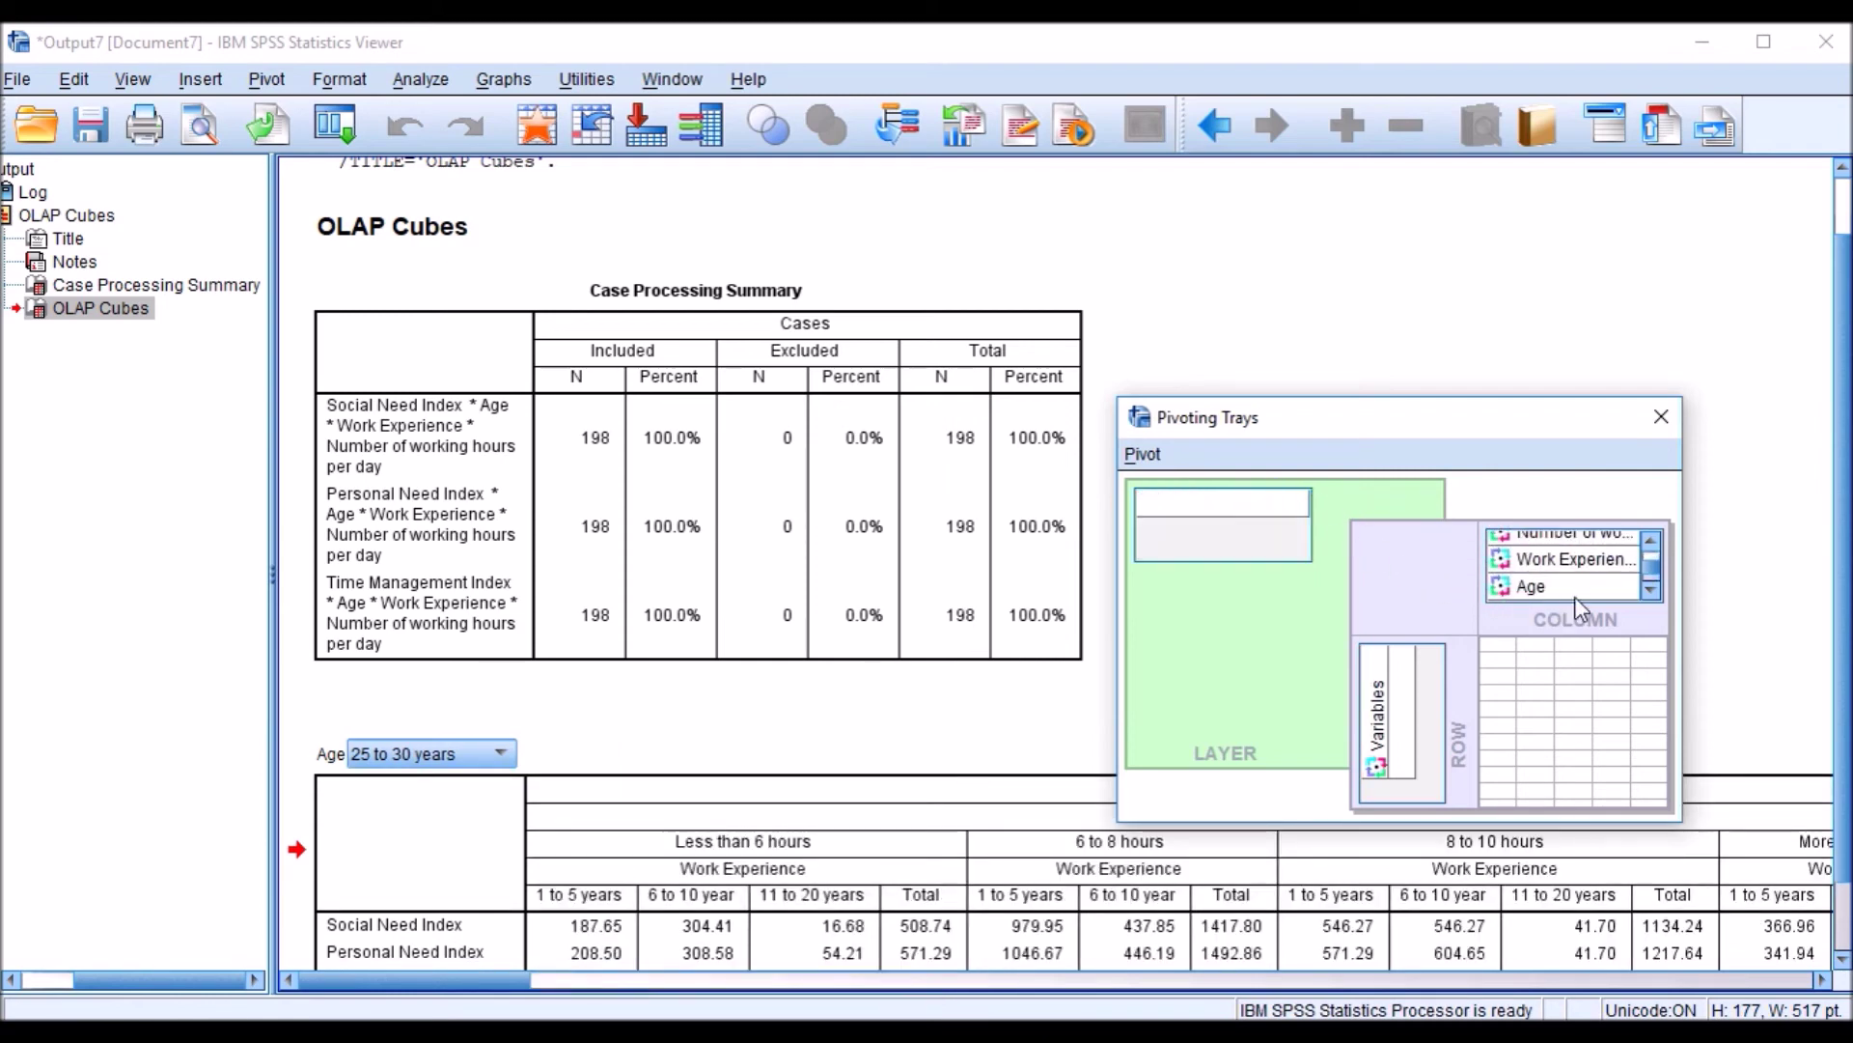
click(1653, 552)
Make Statistics the table's layer and close the pivoting trays.
drag(1584, 541, 1250, 502)
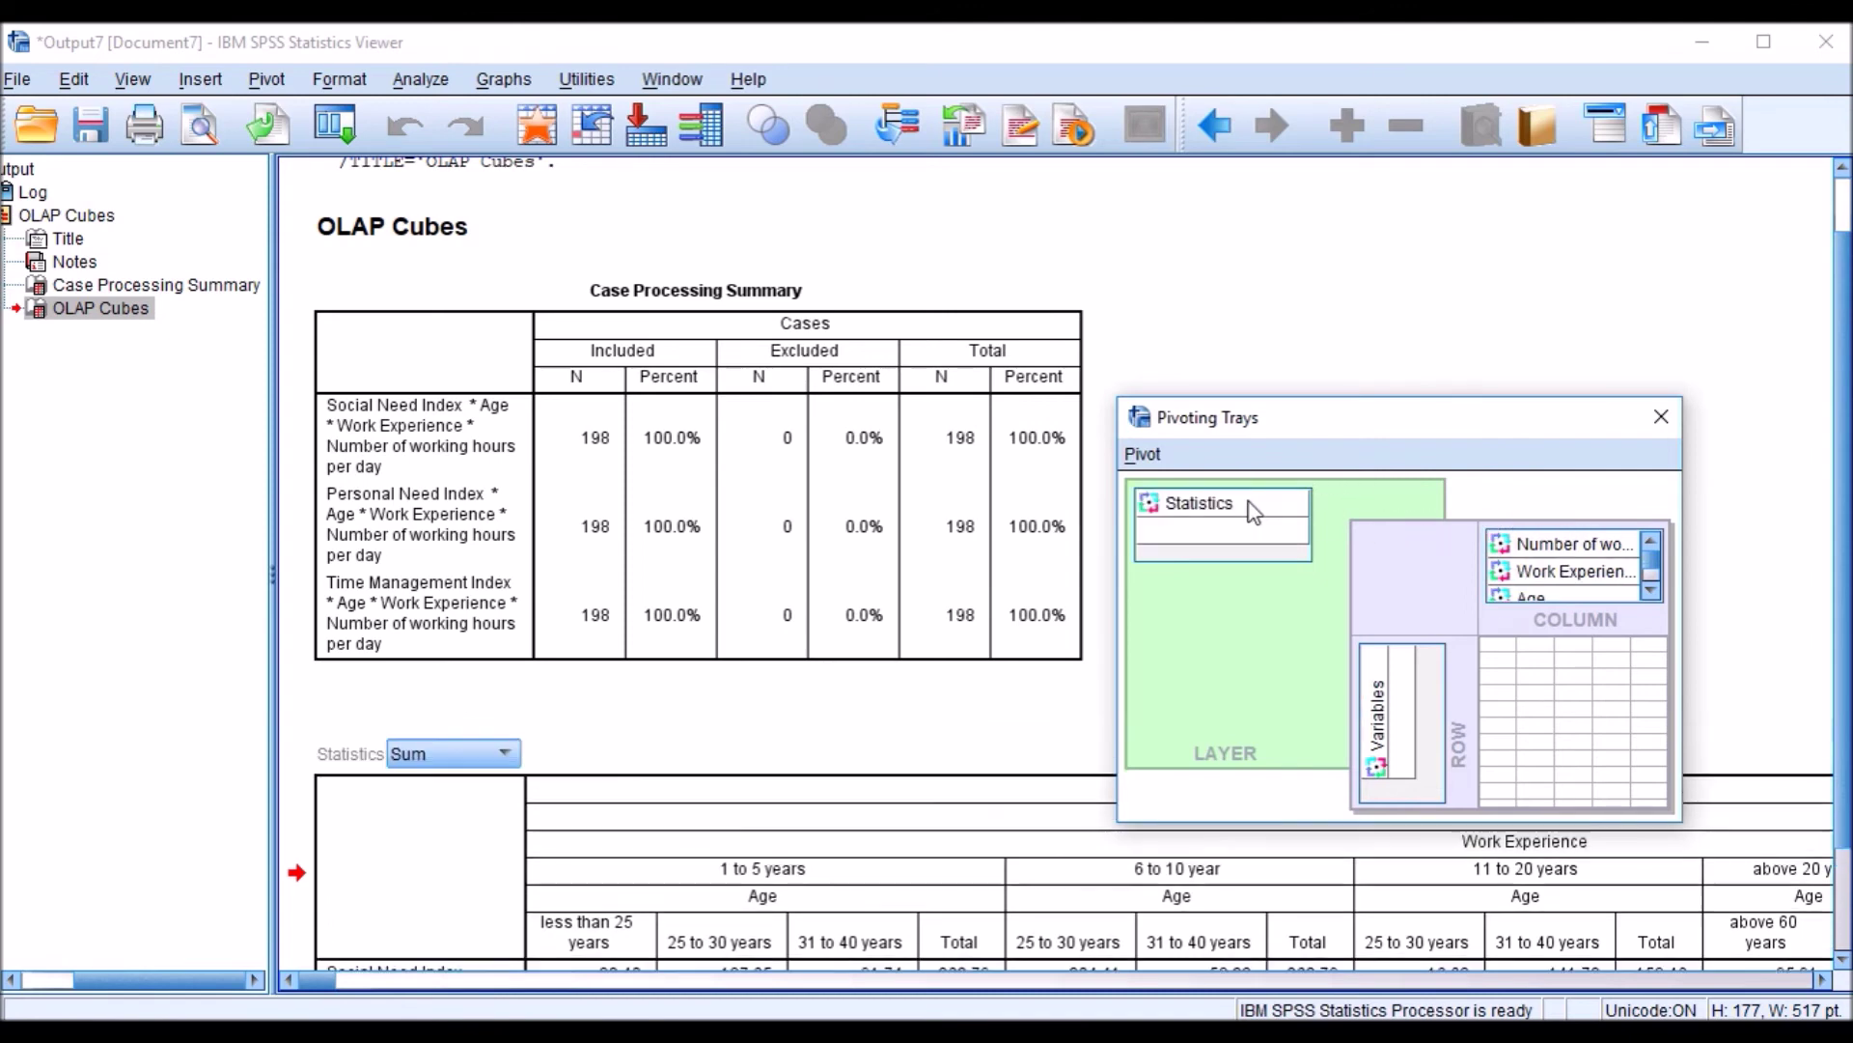
click(1660, 417)
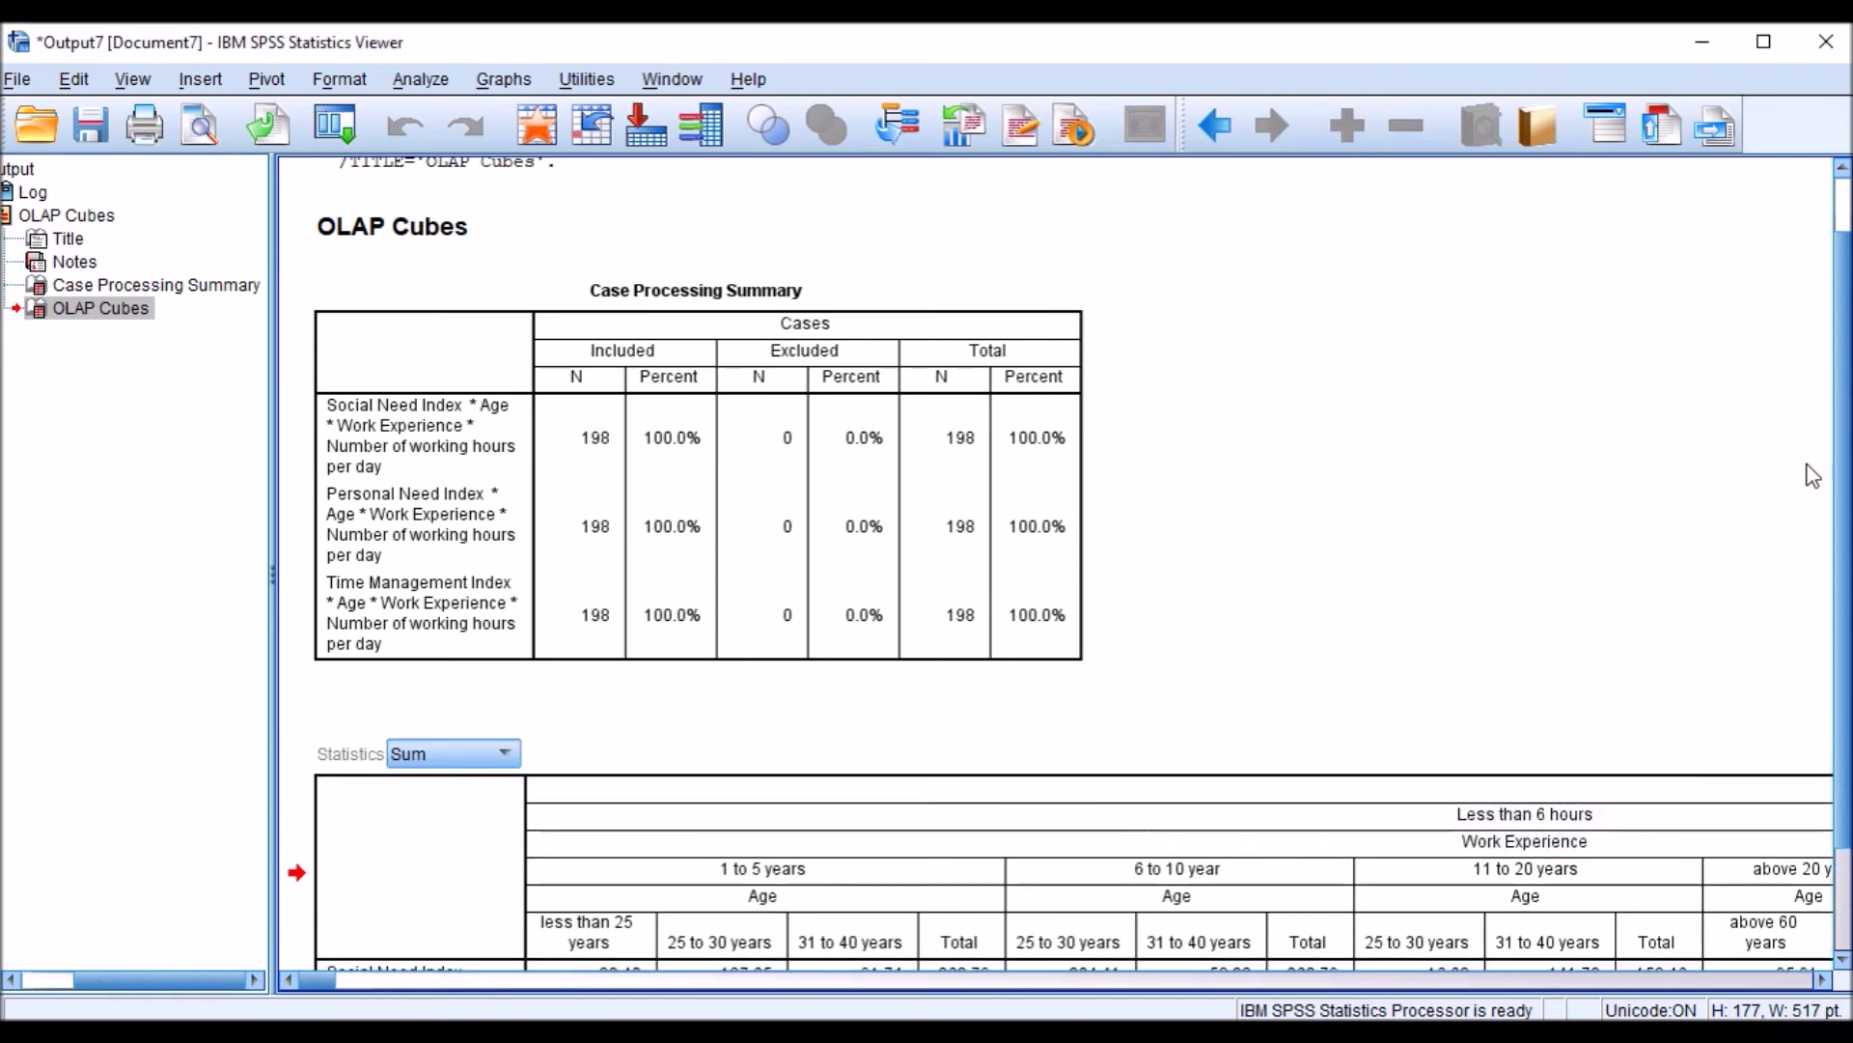
drag(1842, 480, 1844, 591)
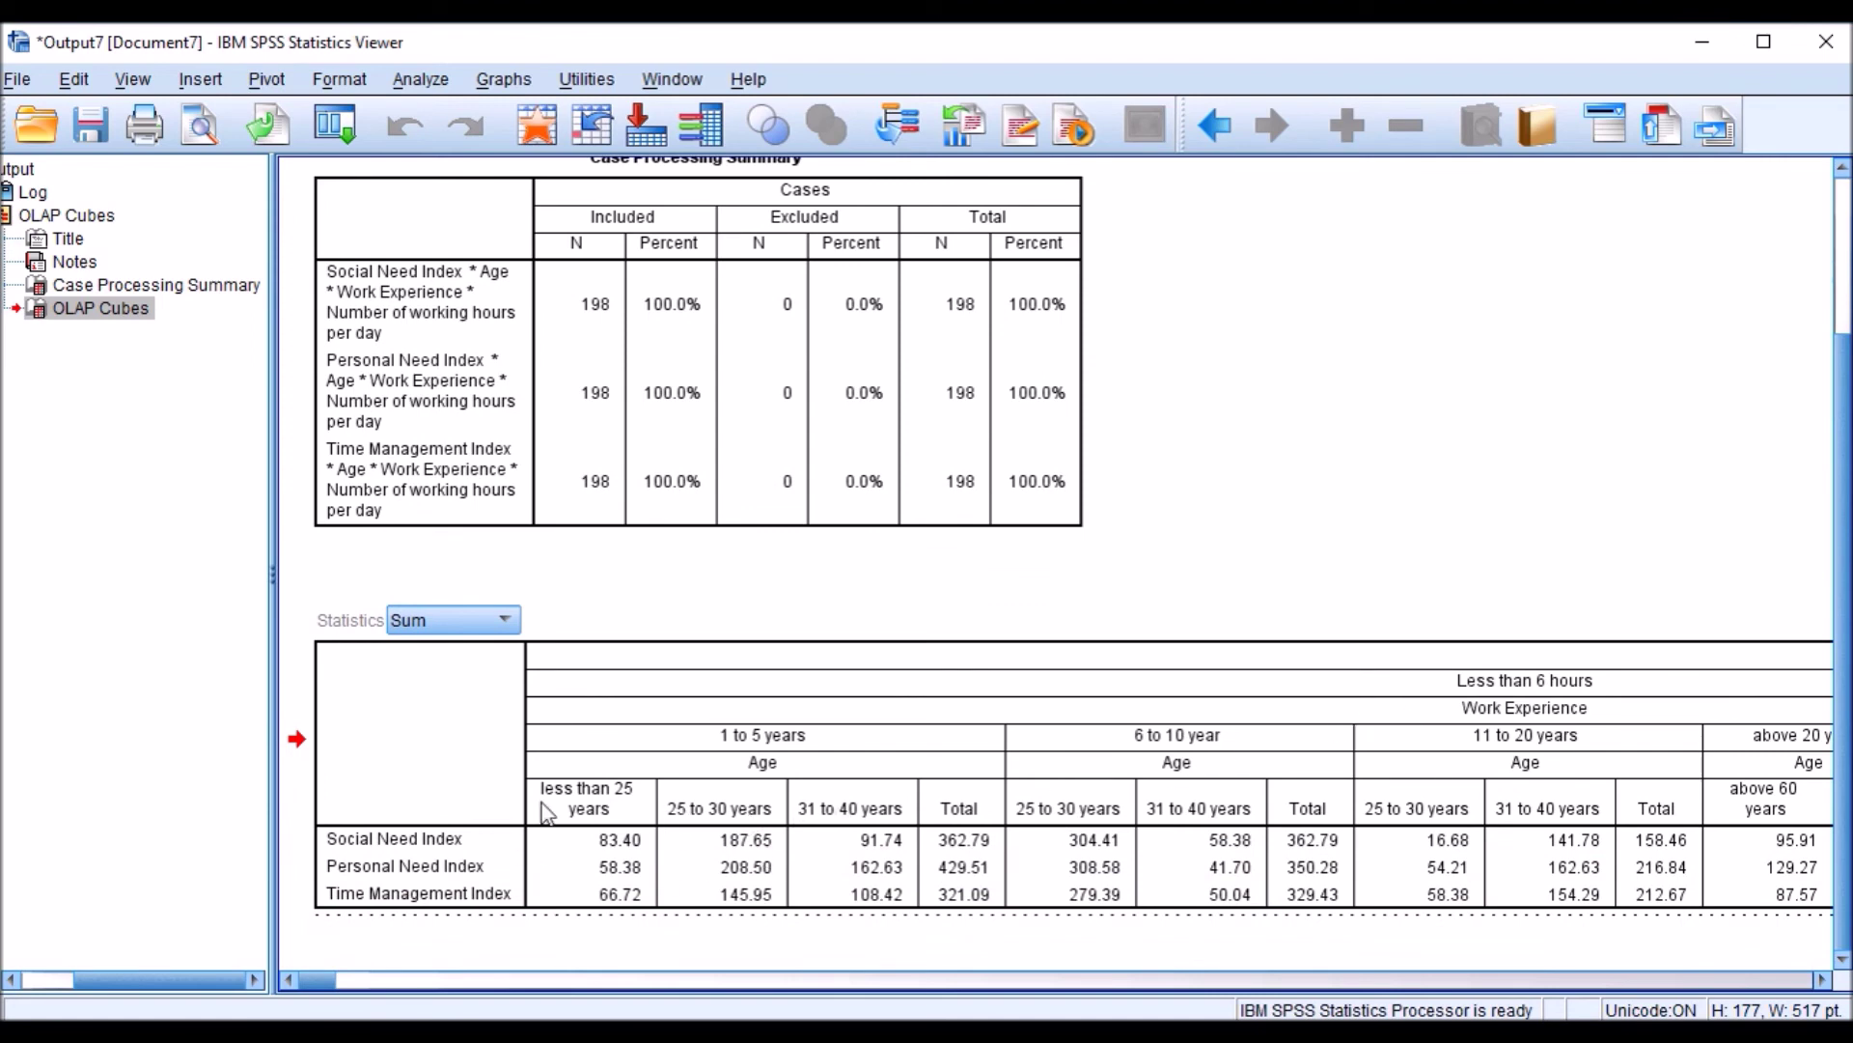
Switch the Statistics layer to Mean and finish editing the table.
click(518, 623)
click(461, 670)
click(506, 621)
click(462, 705)
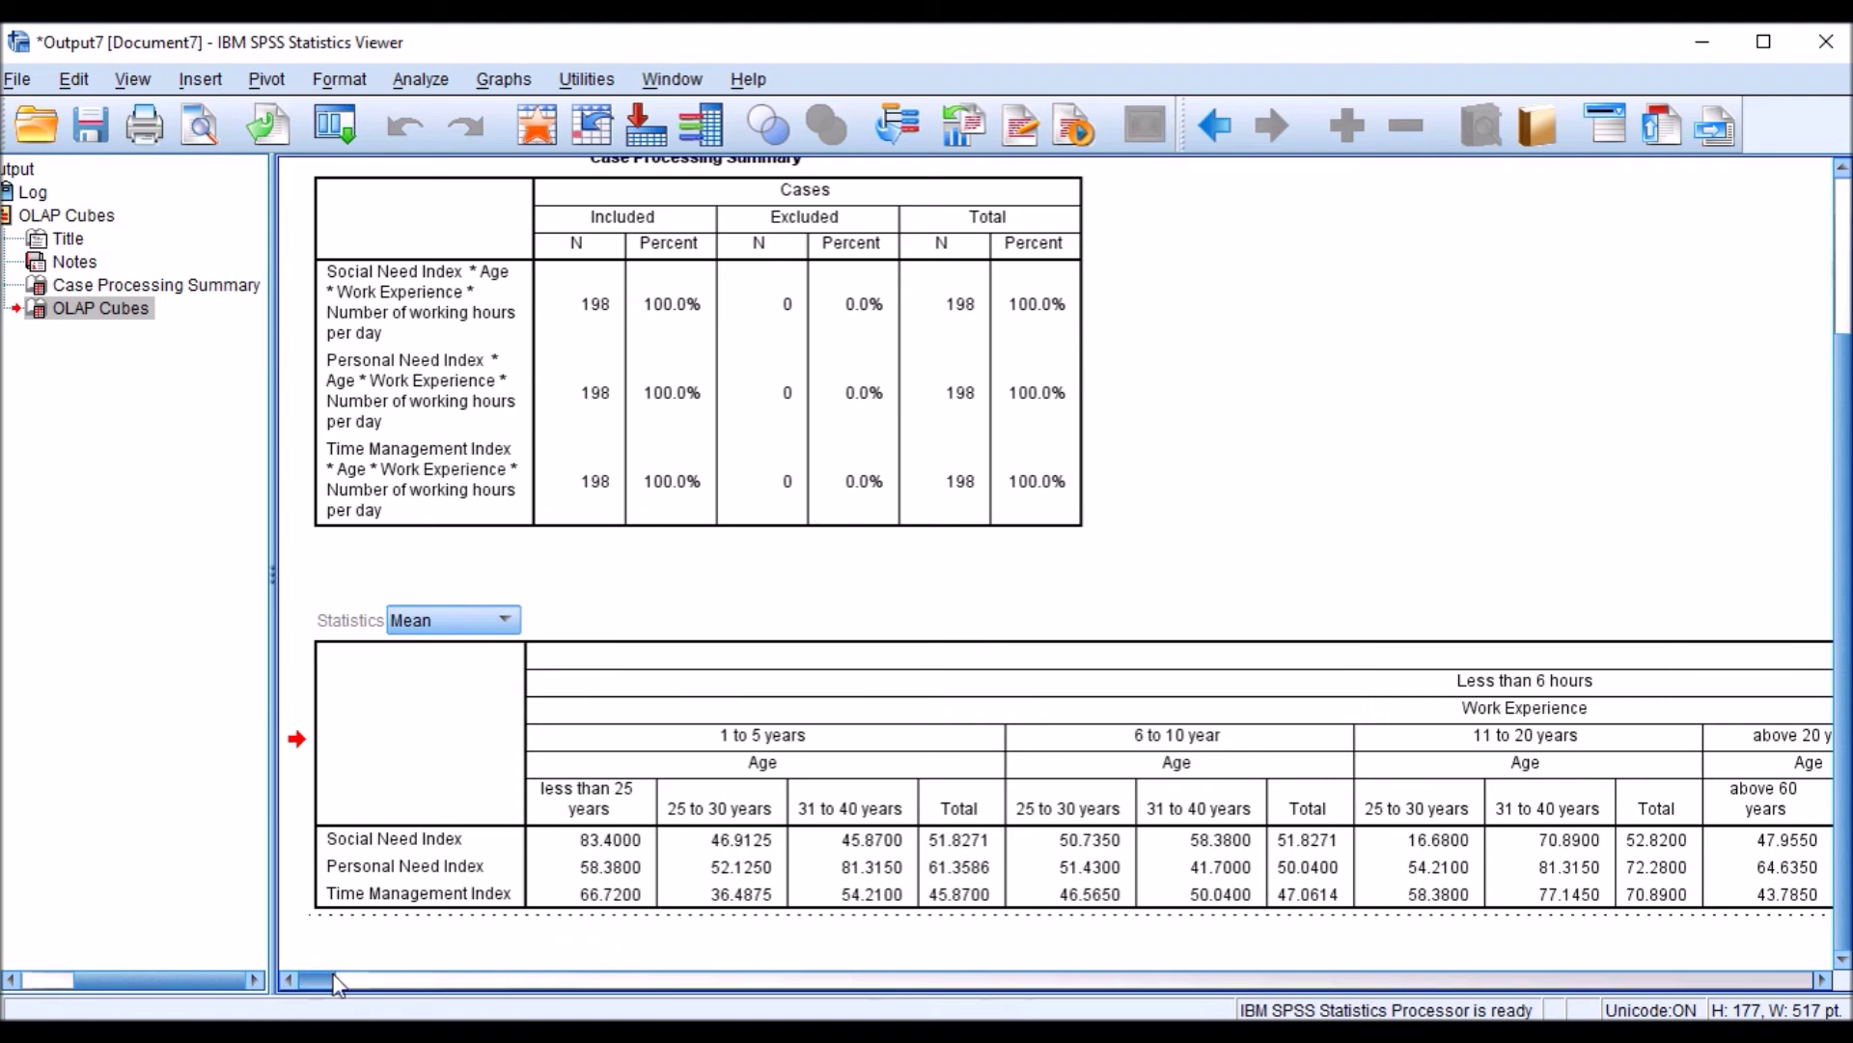
mouse_move(324, 971)
mouse_down()
mouse_move(607, 971)
mouse_move(322, 972)
mouse_up()
click(813, 598)
click(803, 625)
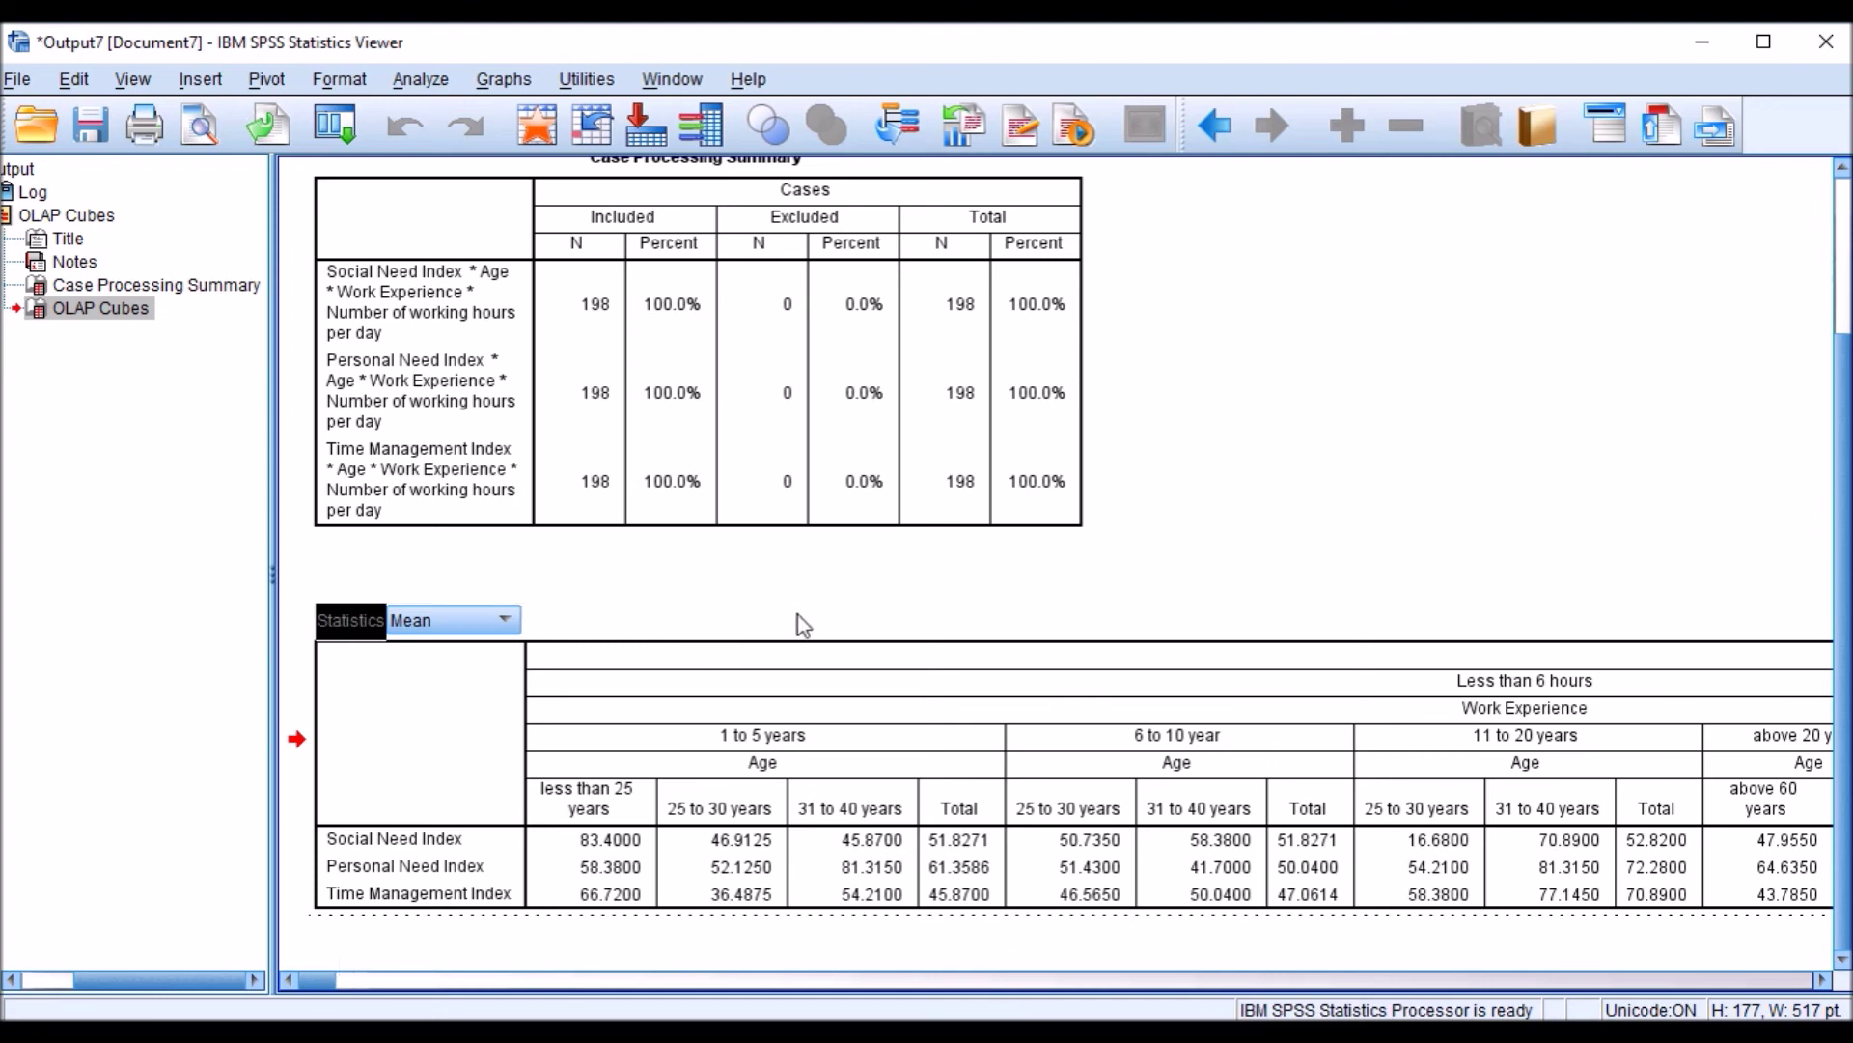
click(852, 586)
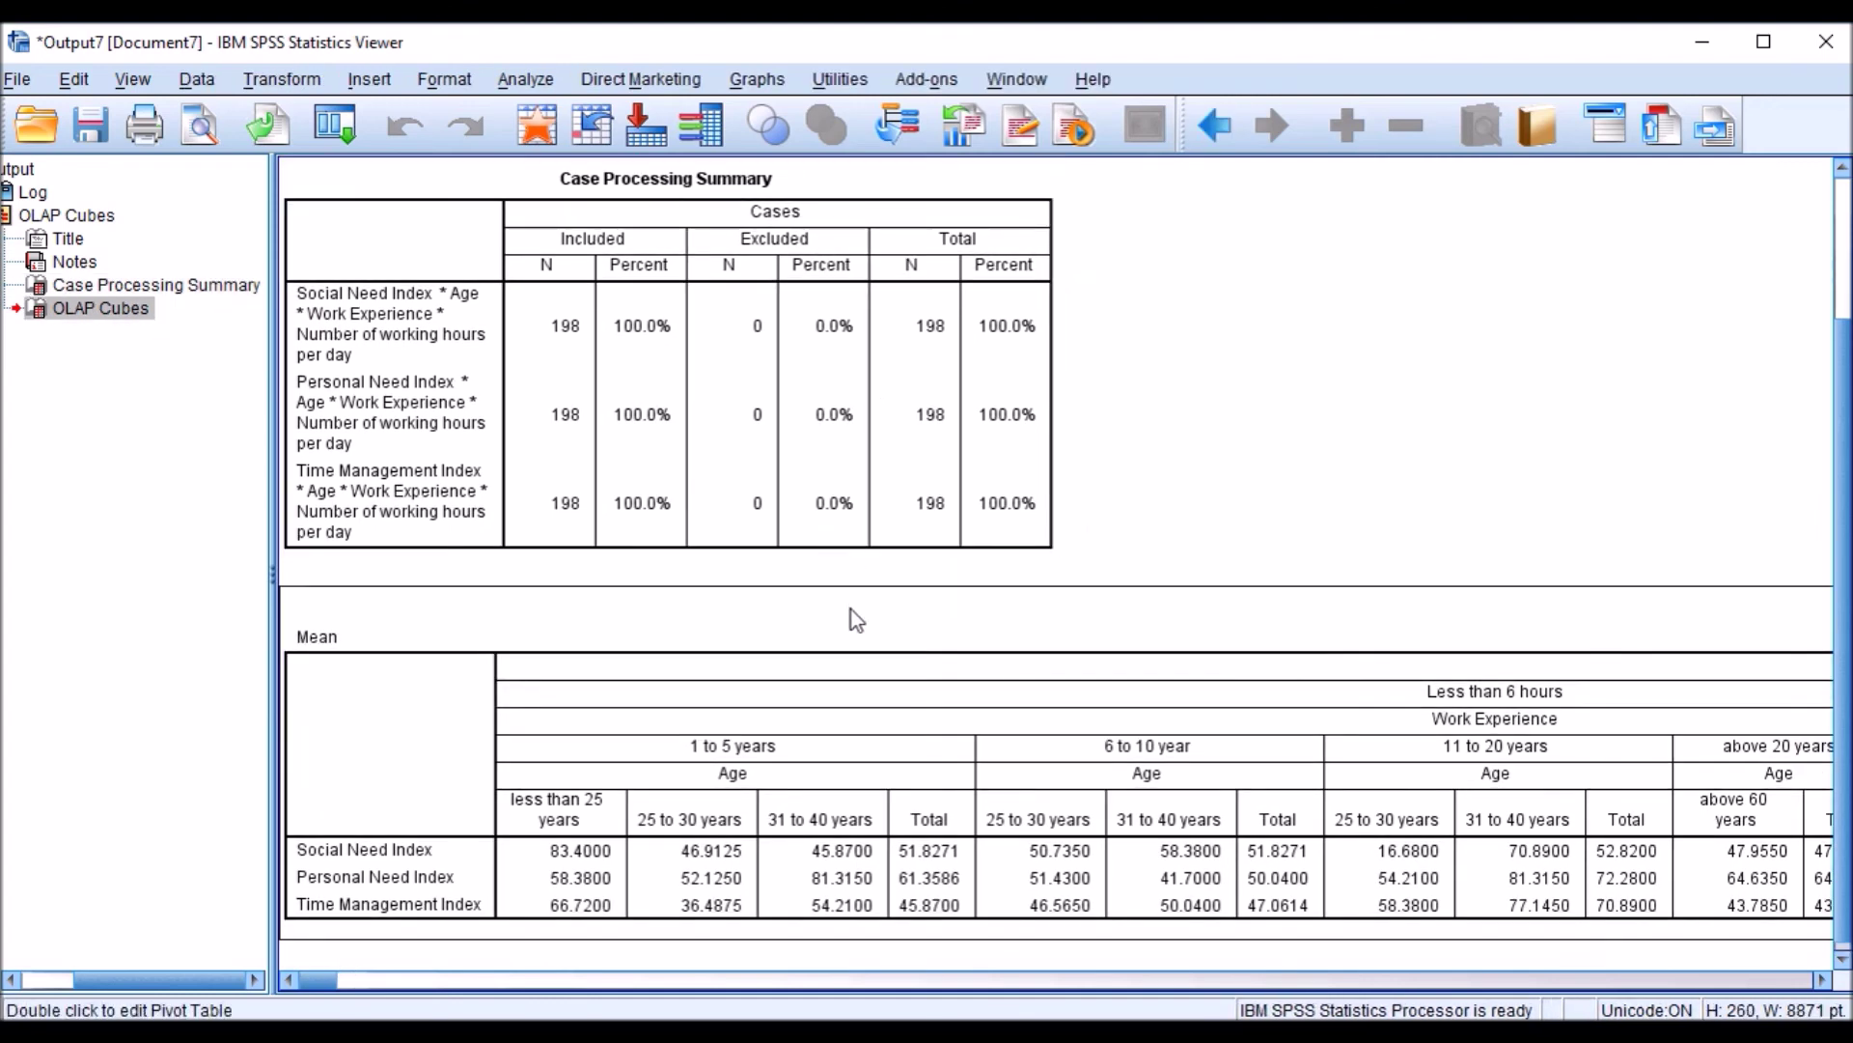
Pivot Work Experience into the rows, close the table editor and widen the output pane.
double_click(645, 604)
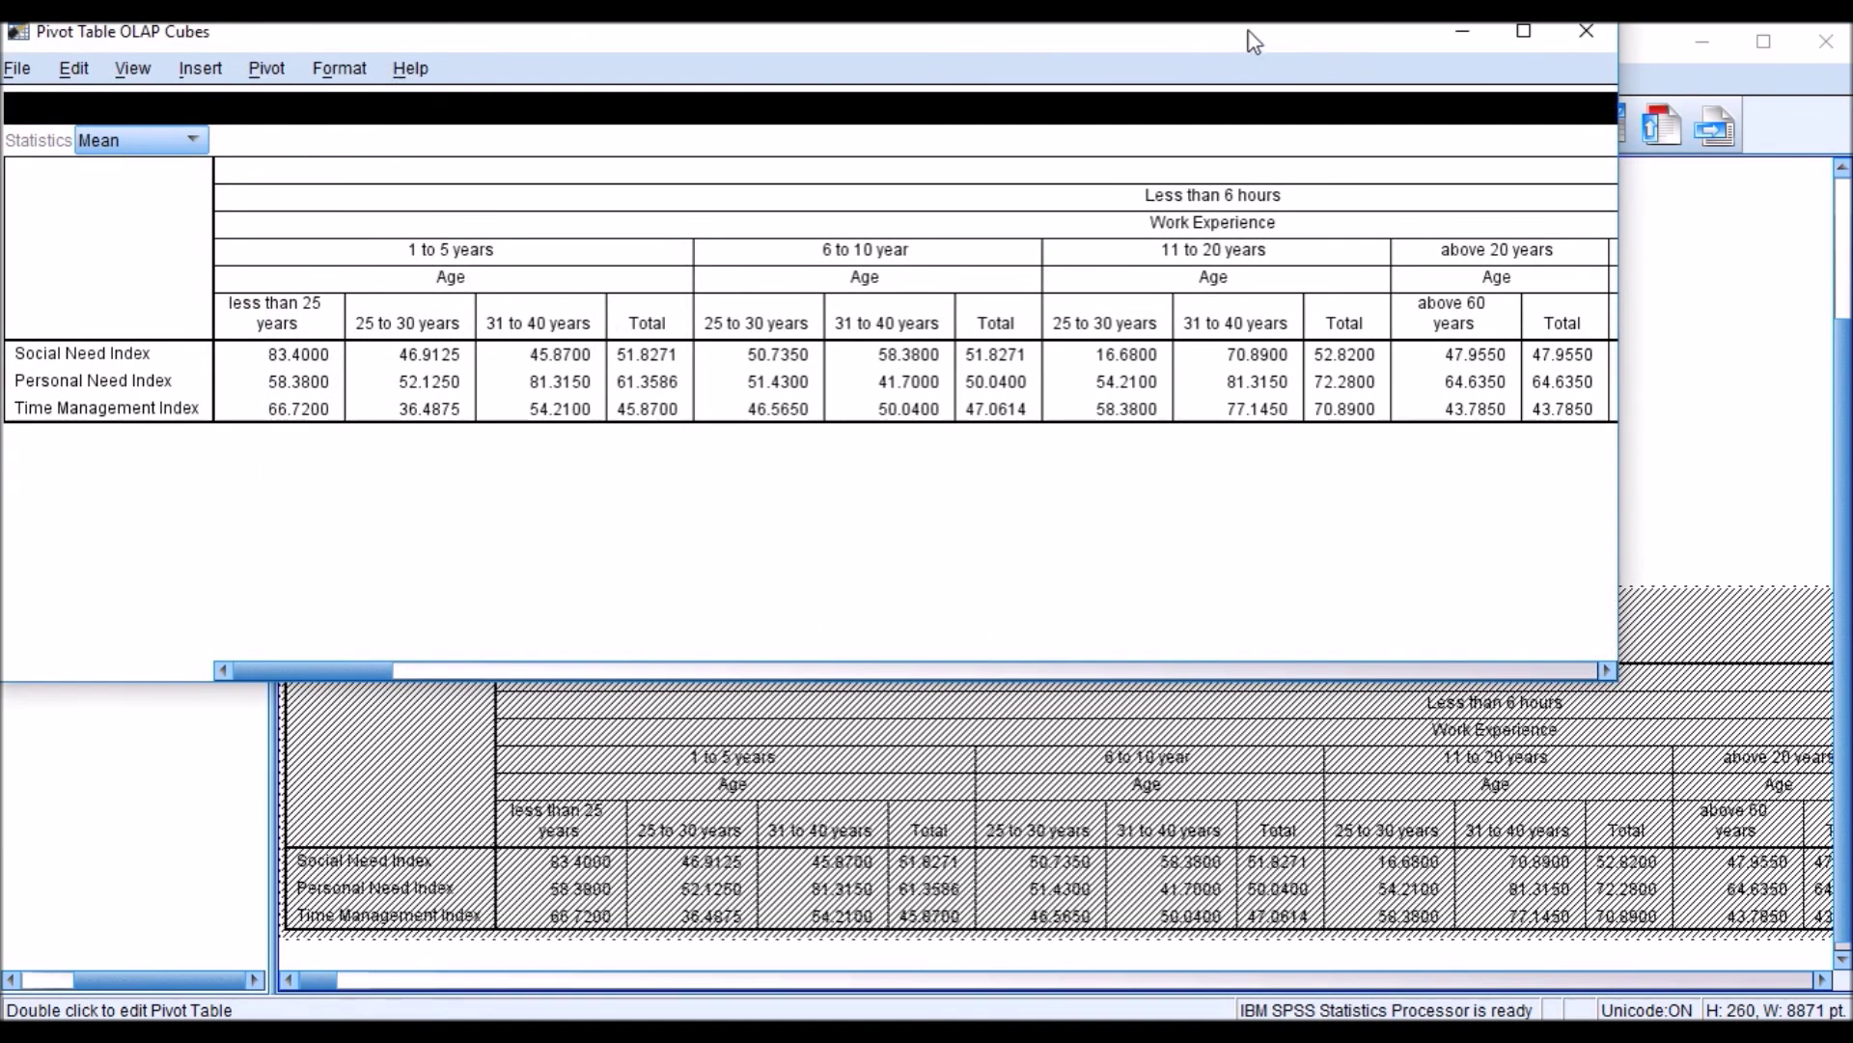
click(1512, 36)
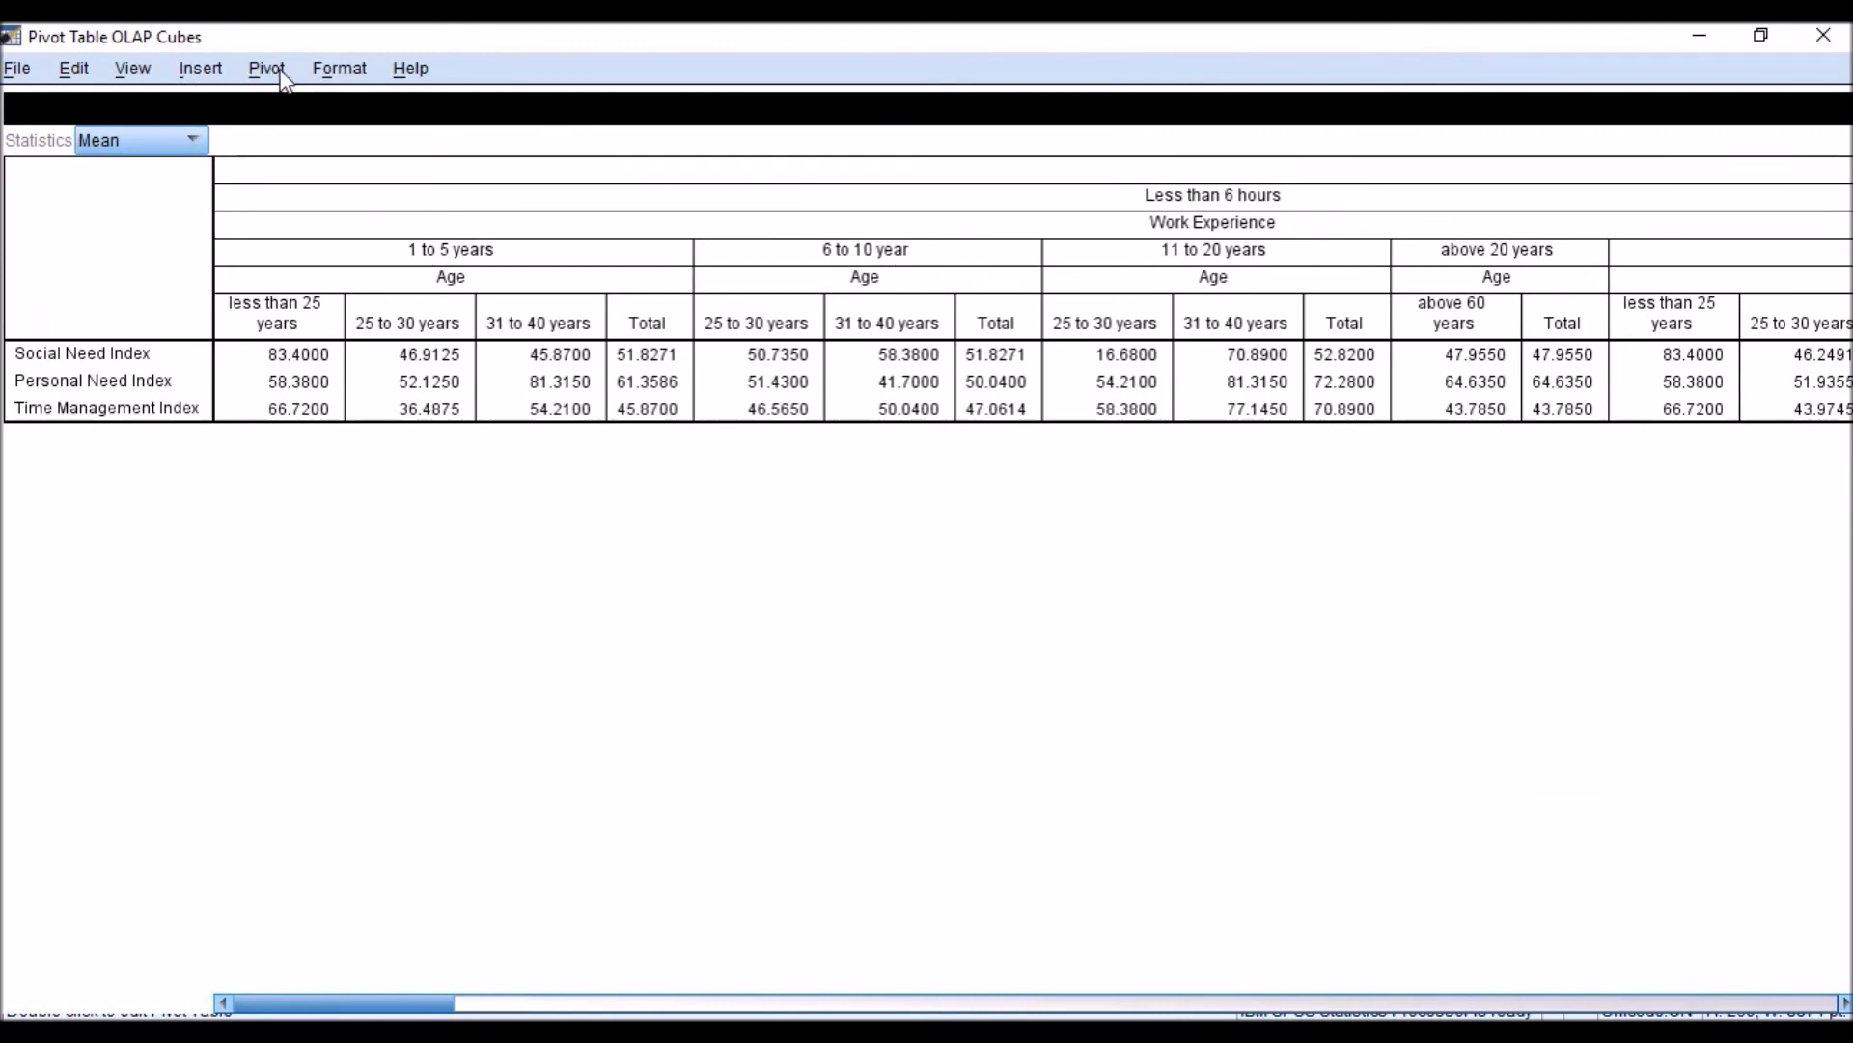
click(266, 68)
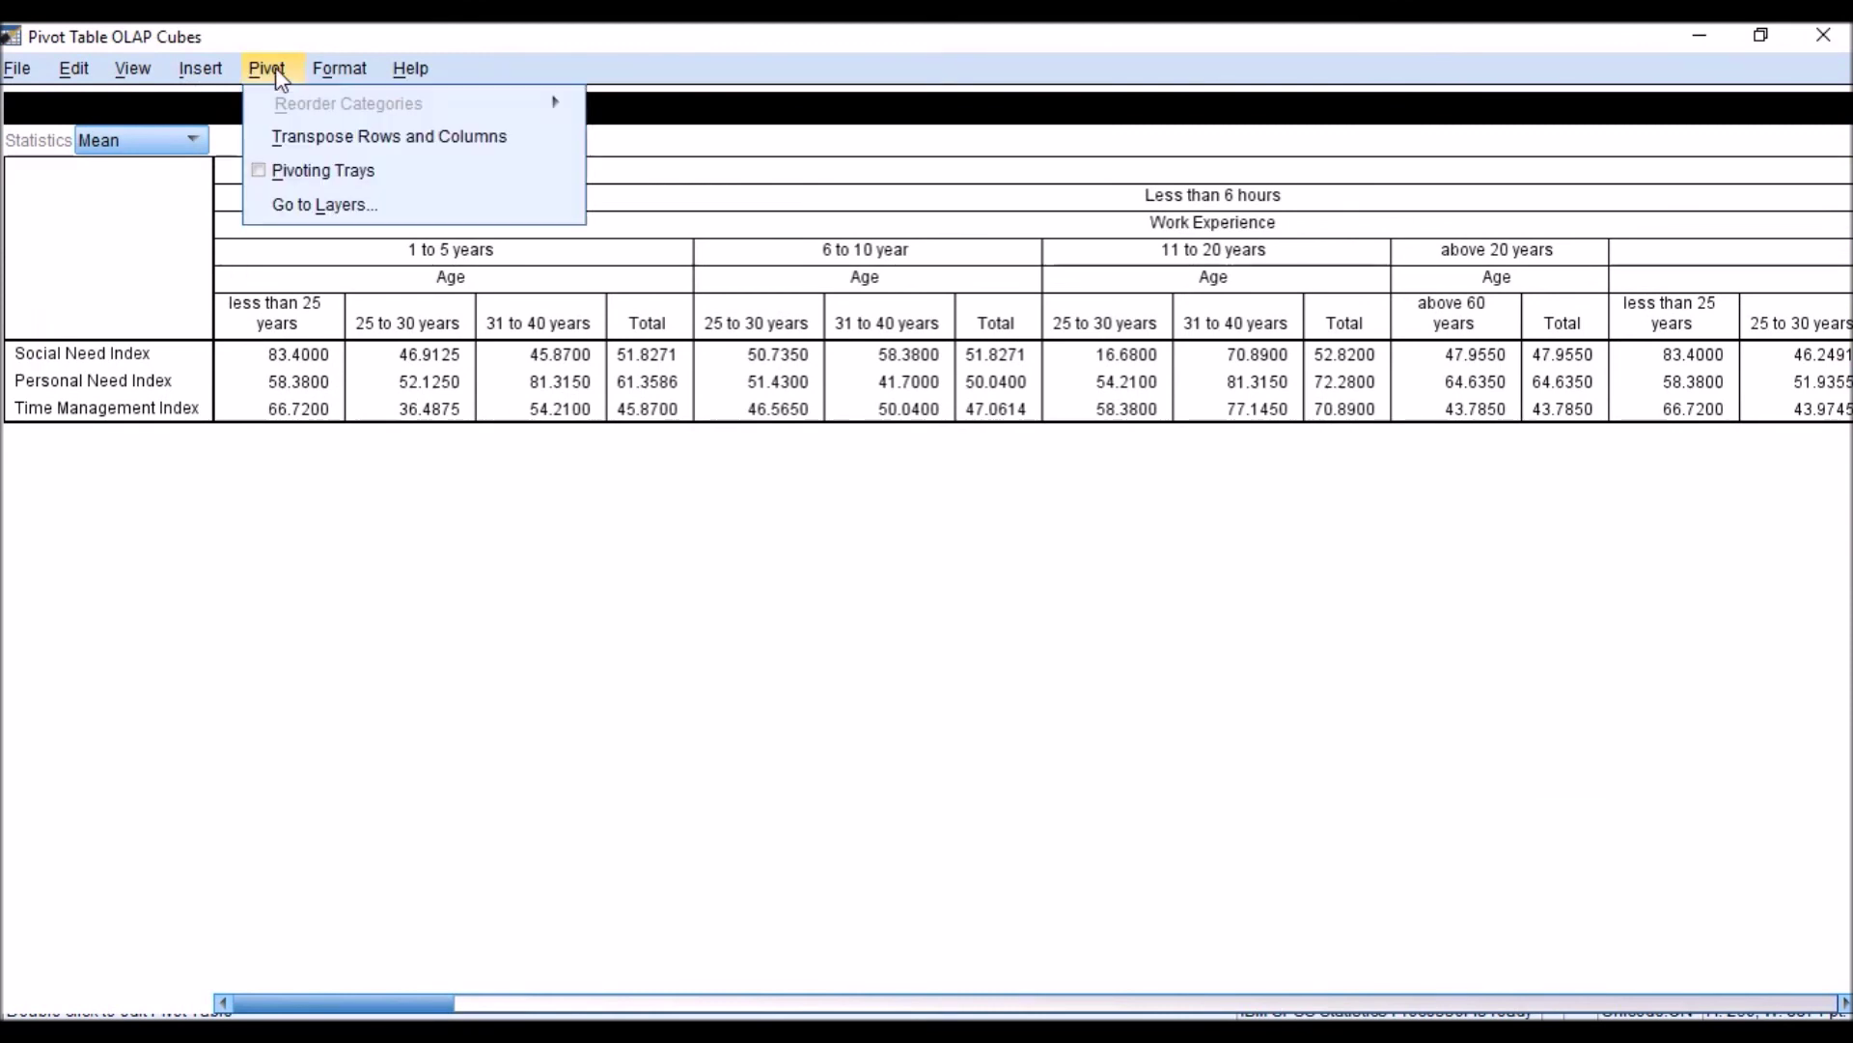
click(282, 166)
drag(1562, 572, 1411, 717)
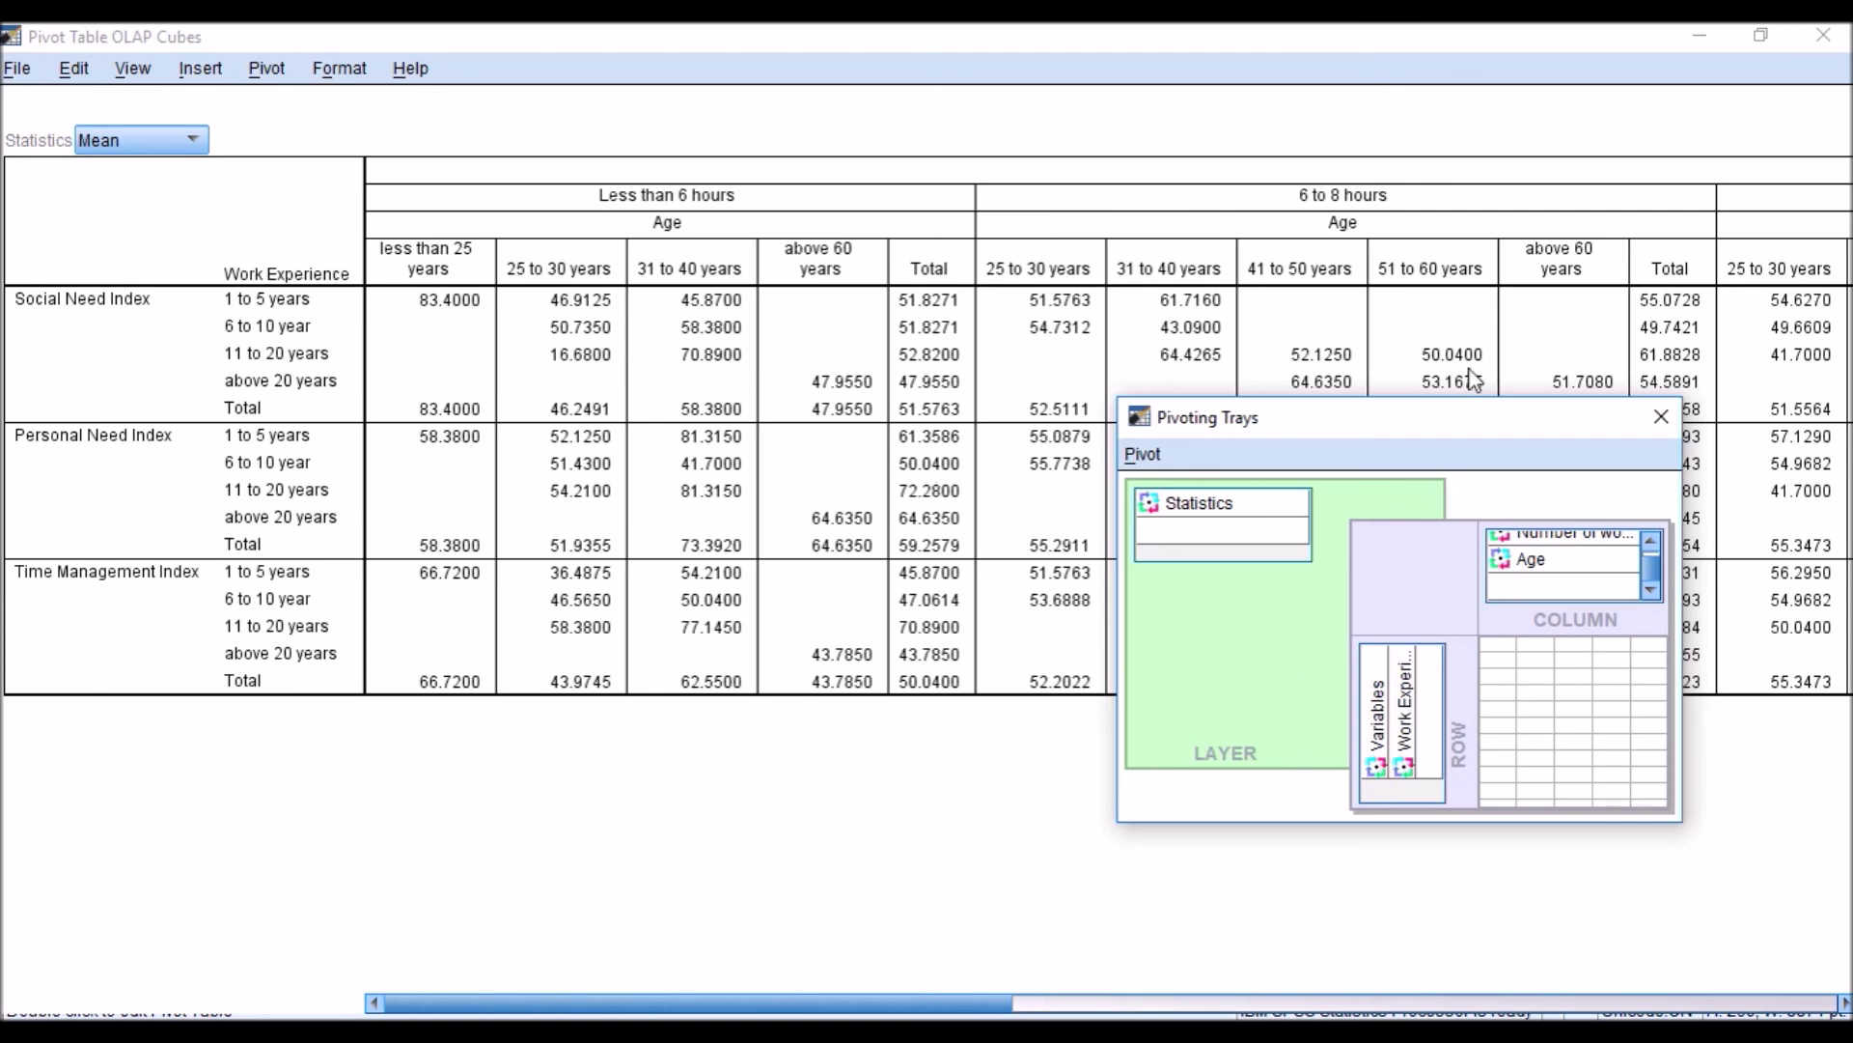
click(1656, 419)
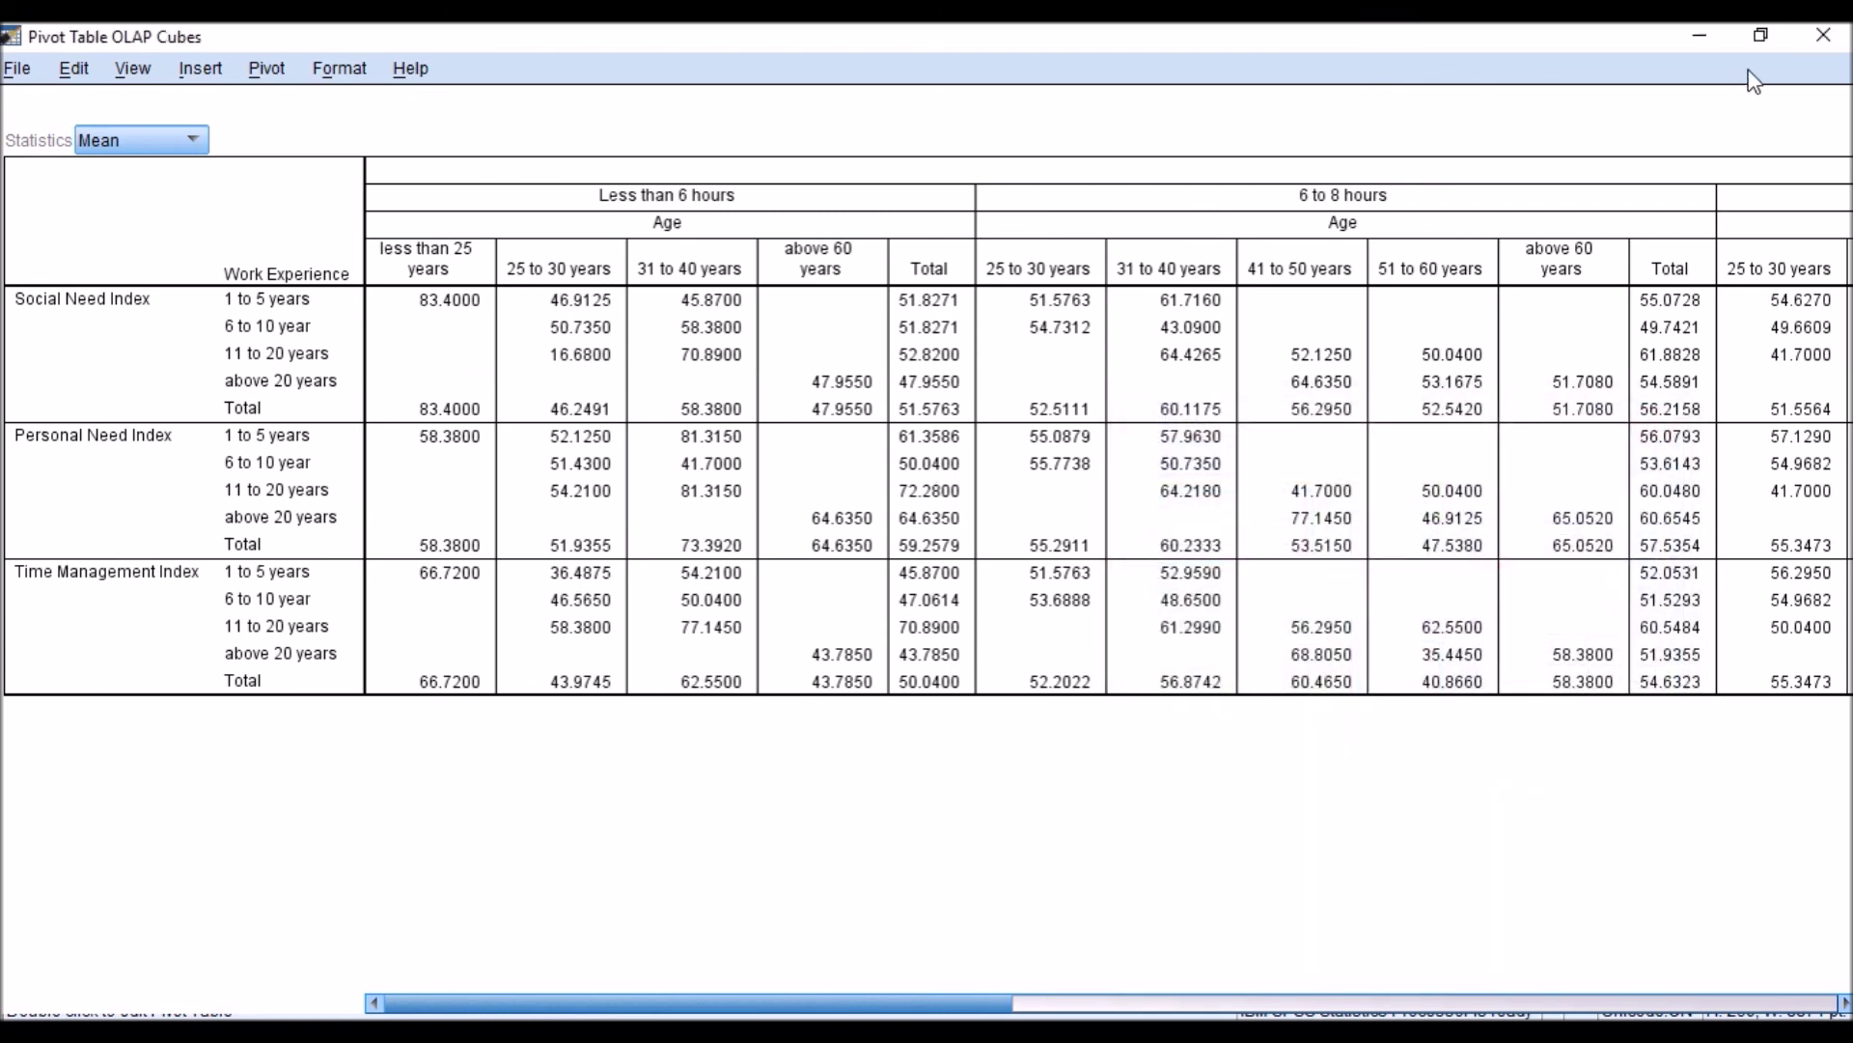
click(1823, 37)
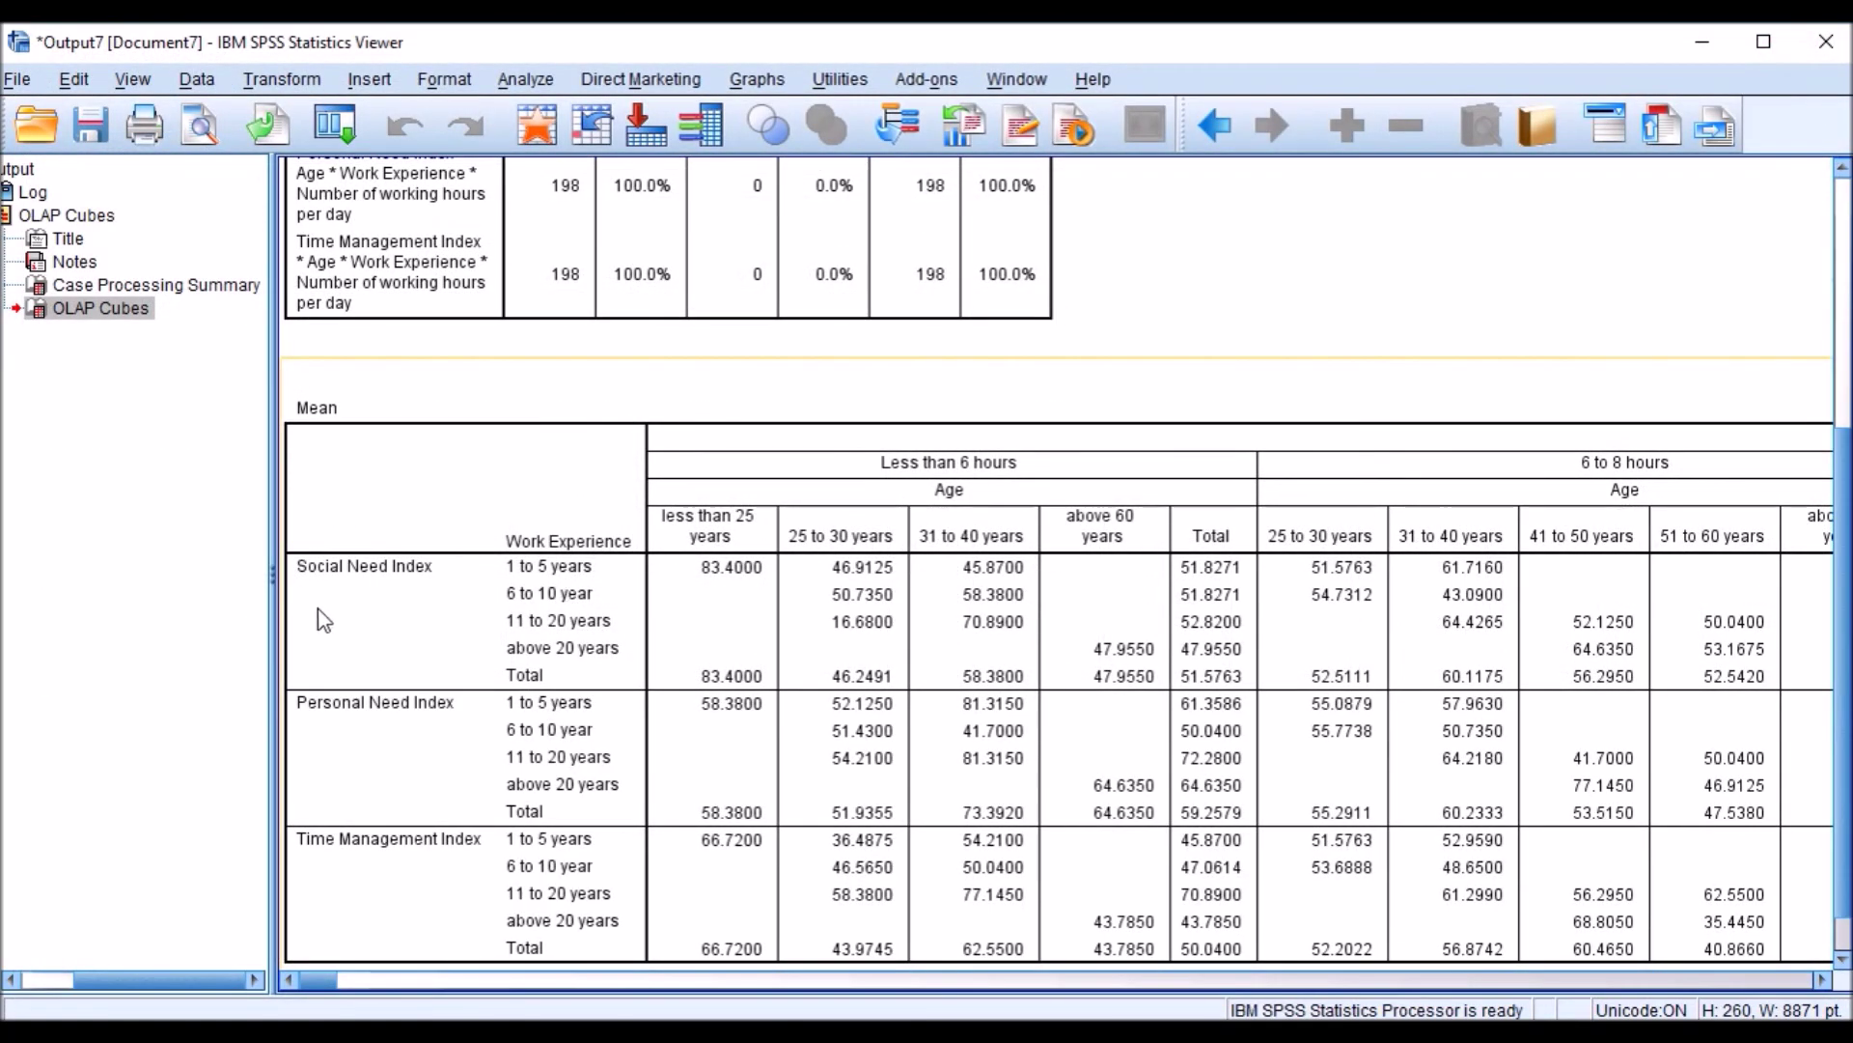
drag(274, 576, 83, 570)
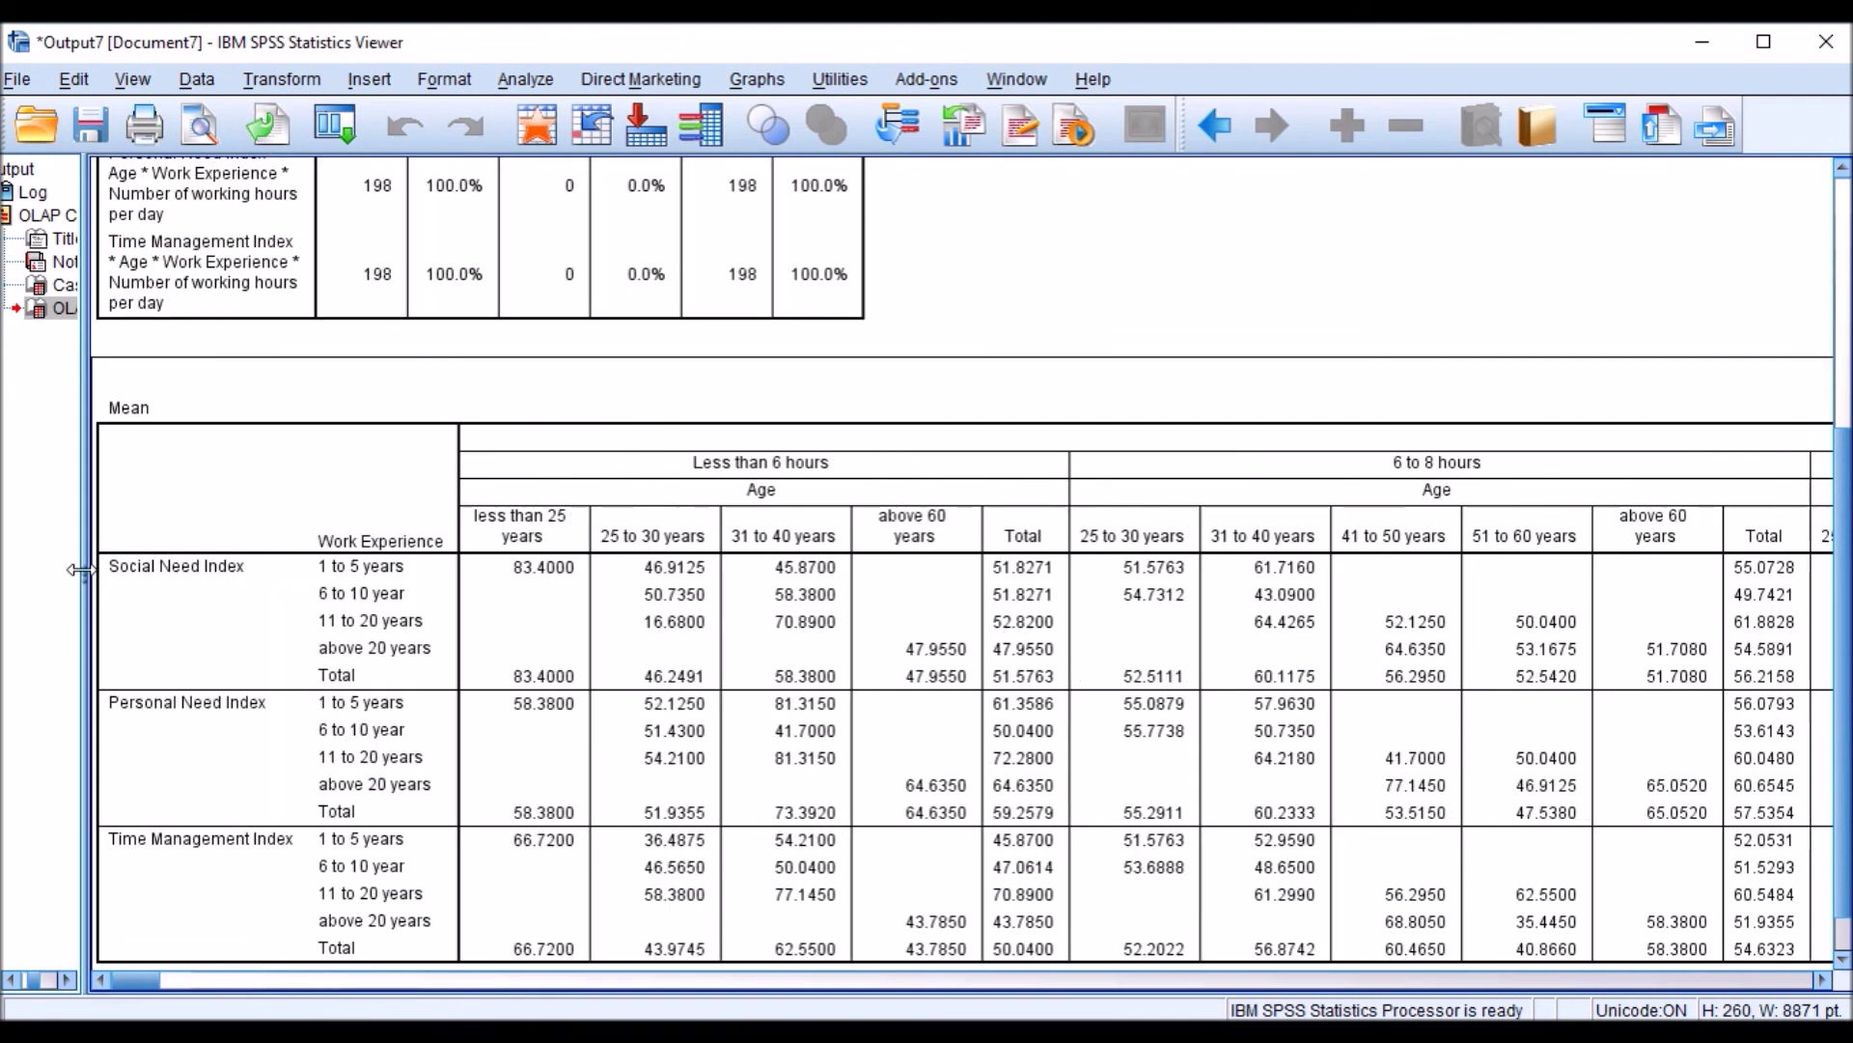